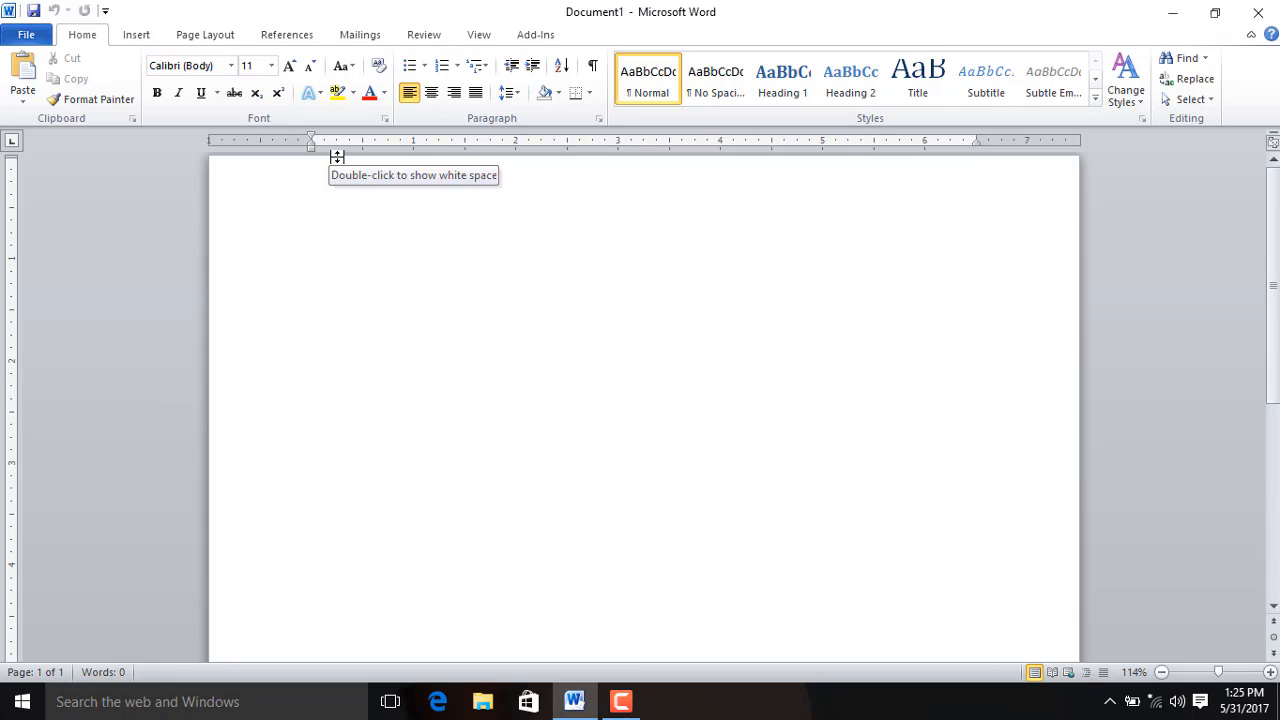
- Show the white space above the page, toggling it hidden and shown again to compare the two views
double_click(338, 157)
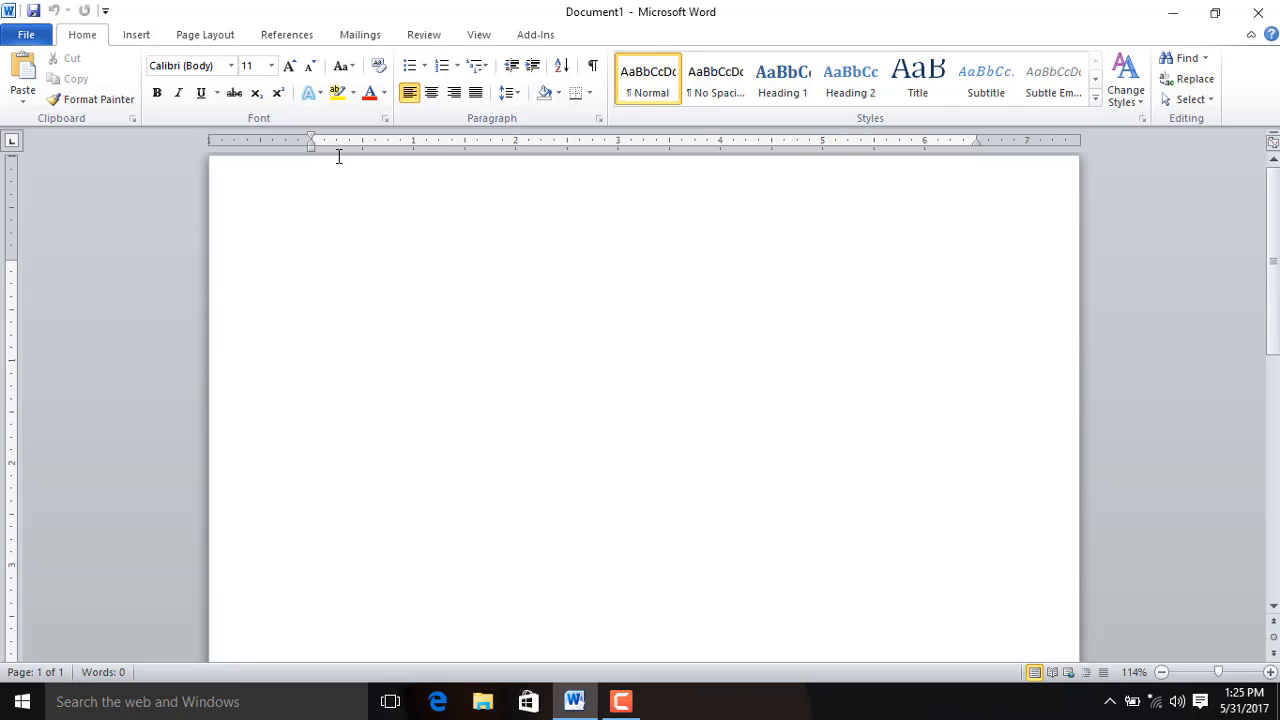
double_click(337, 152)
double_click(337, 152)
scroll(465, 340, up, 1)
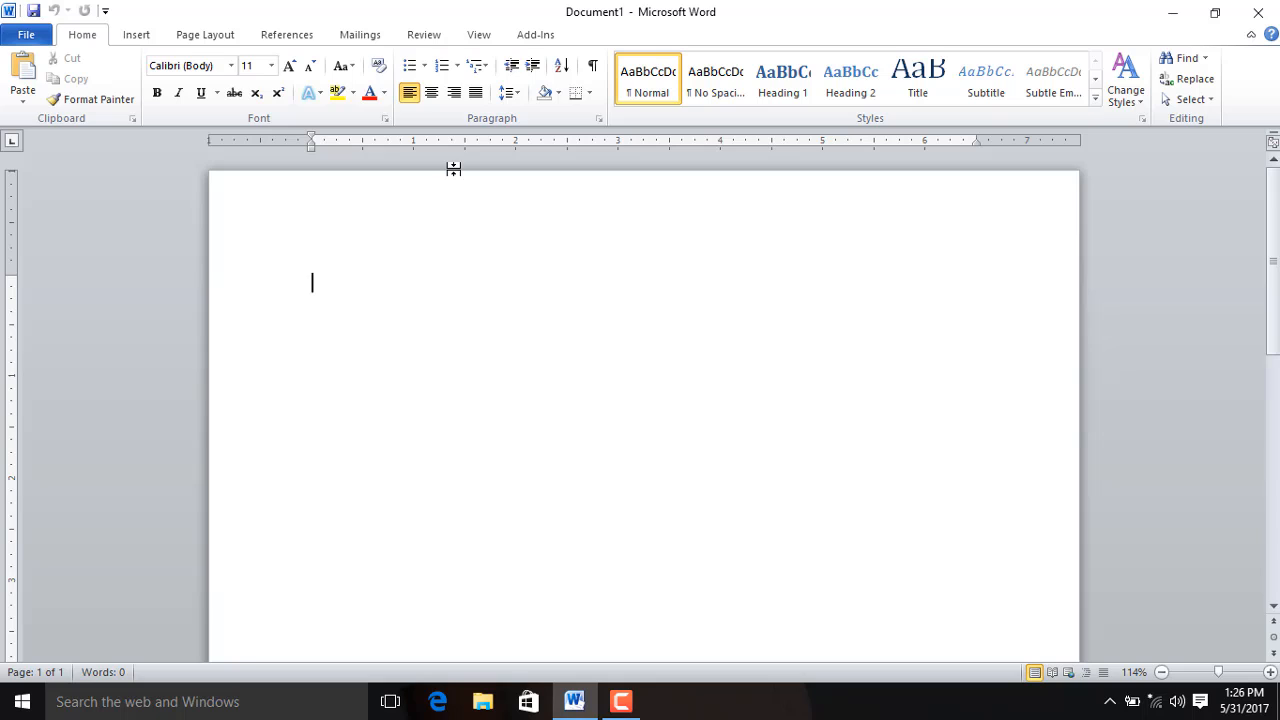
double_click(453, 169)
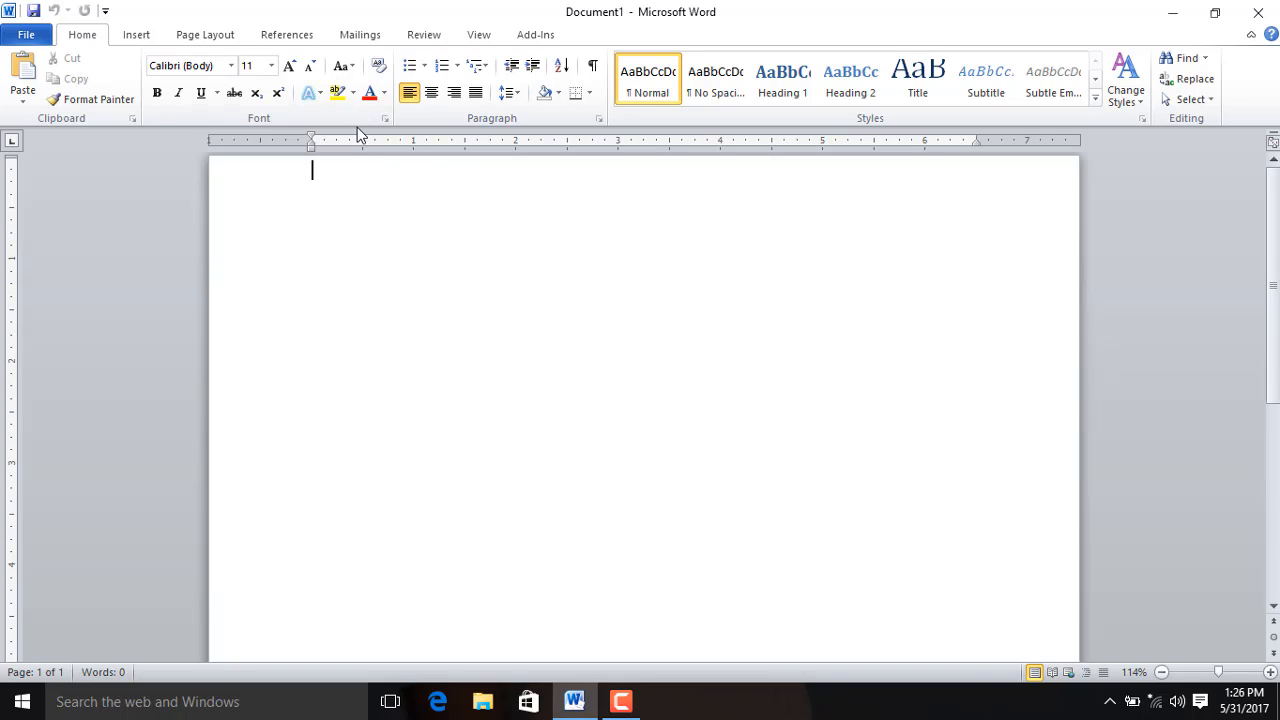
double_click(357, 156)
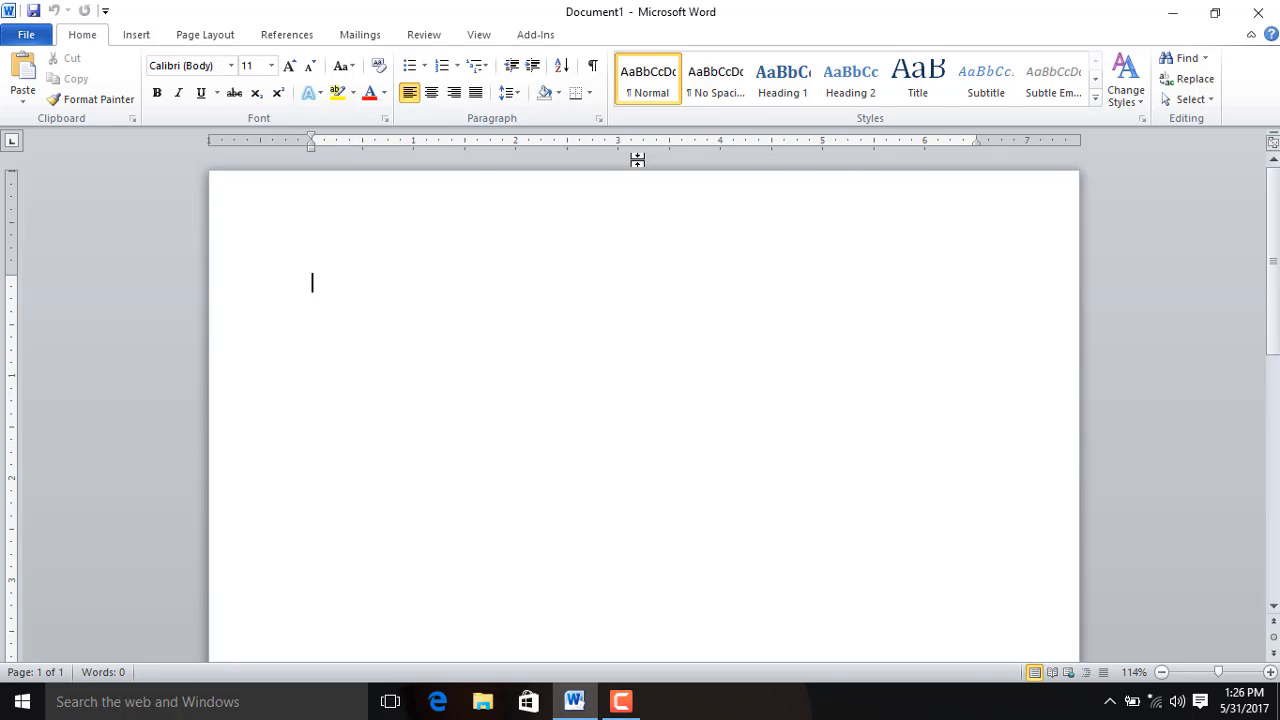
scroll(557, 414, down, 5)
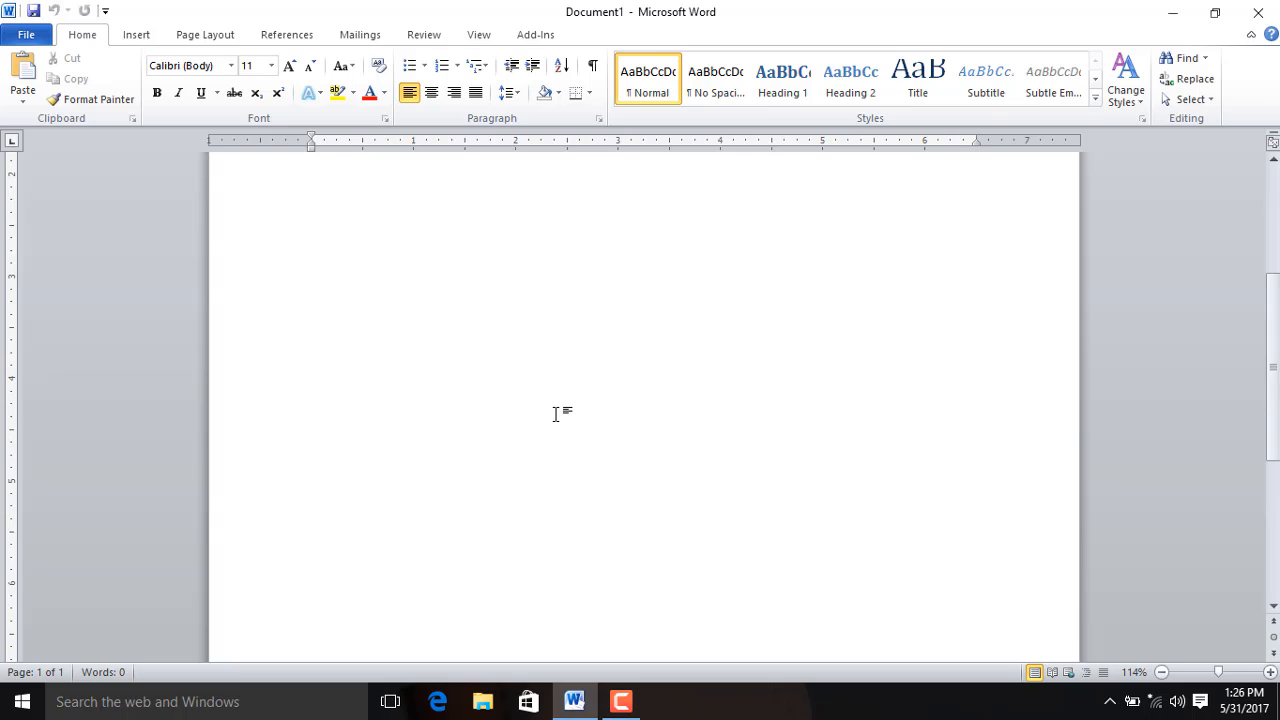
scroll(563, 383, up, 3)
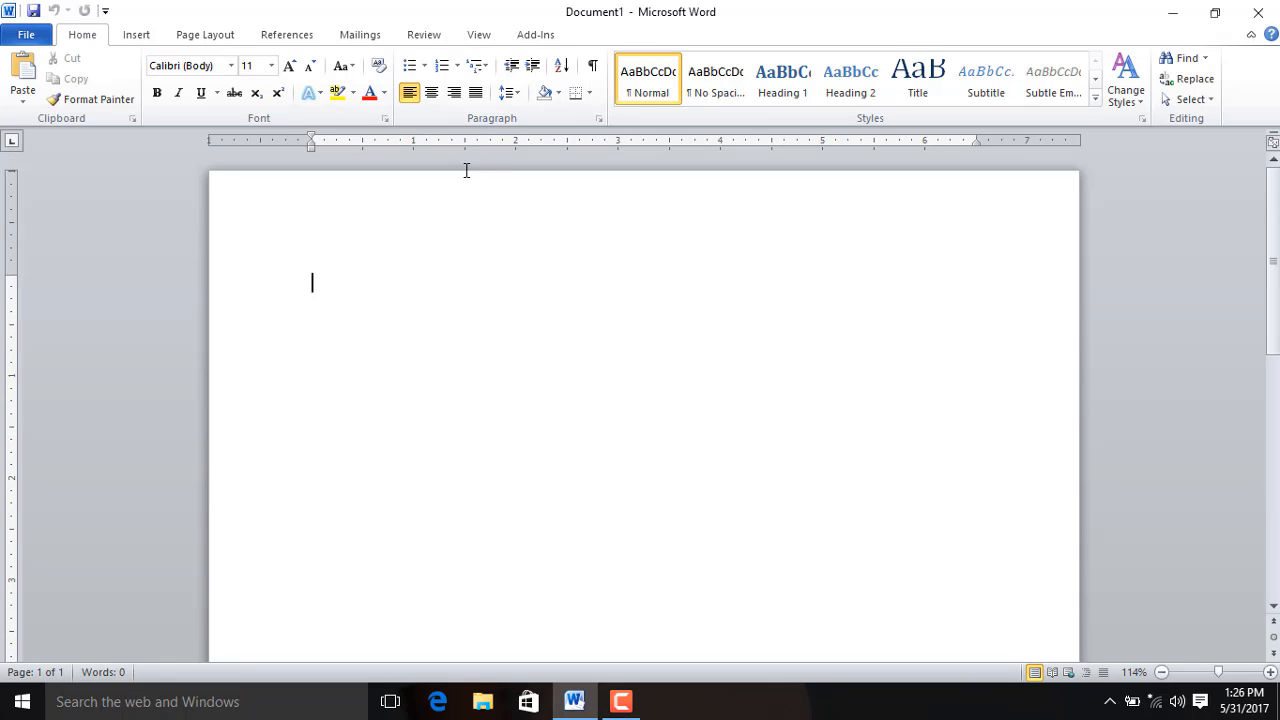
scroll(485, 230, down, 2)
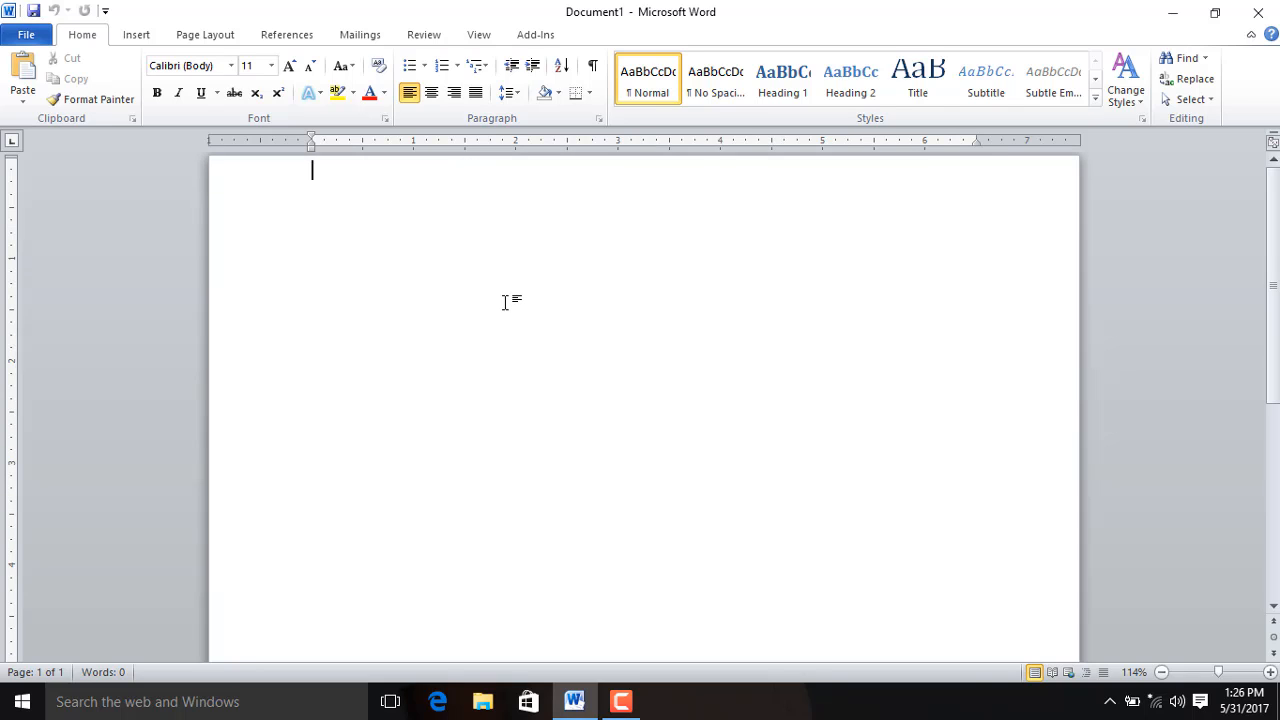
scroll(588, 382, up, 2)
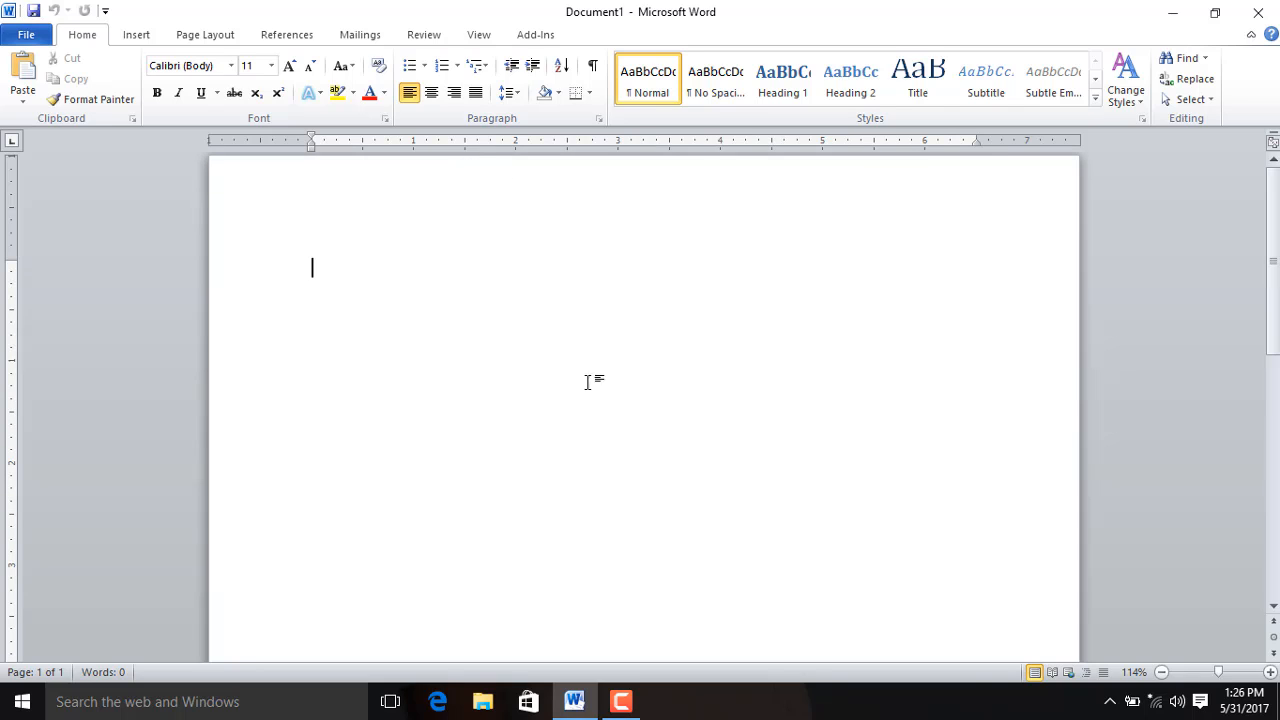
scroll(469, 300, up, 1)
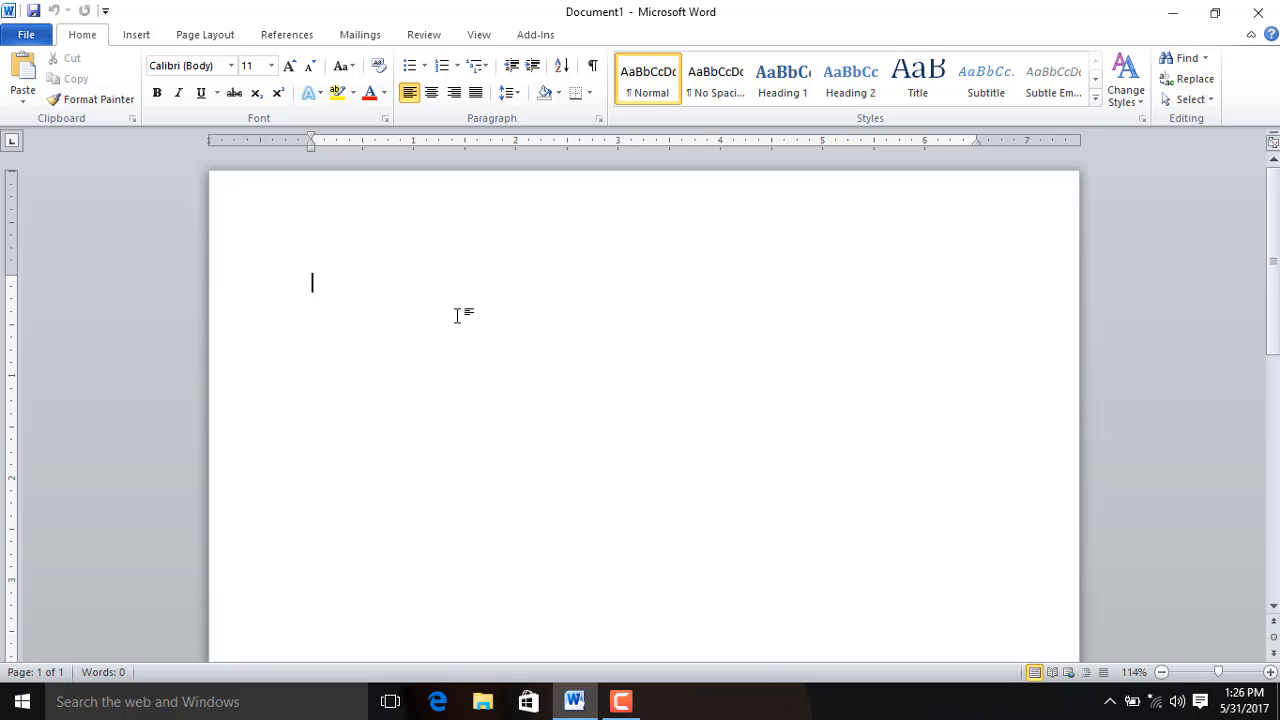
- Generate sample paragraphs in the blank document with the =rand() function
text(=rand())
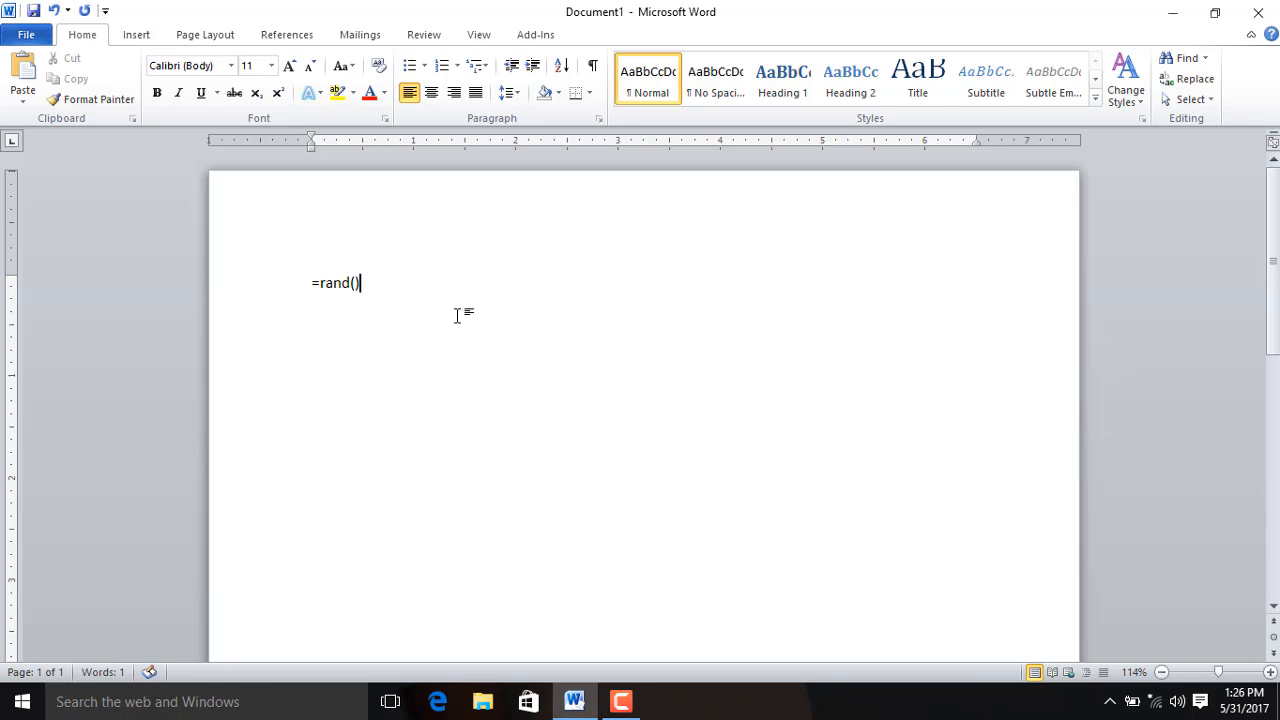
key(Return)
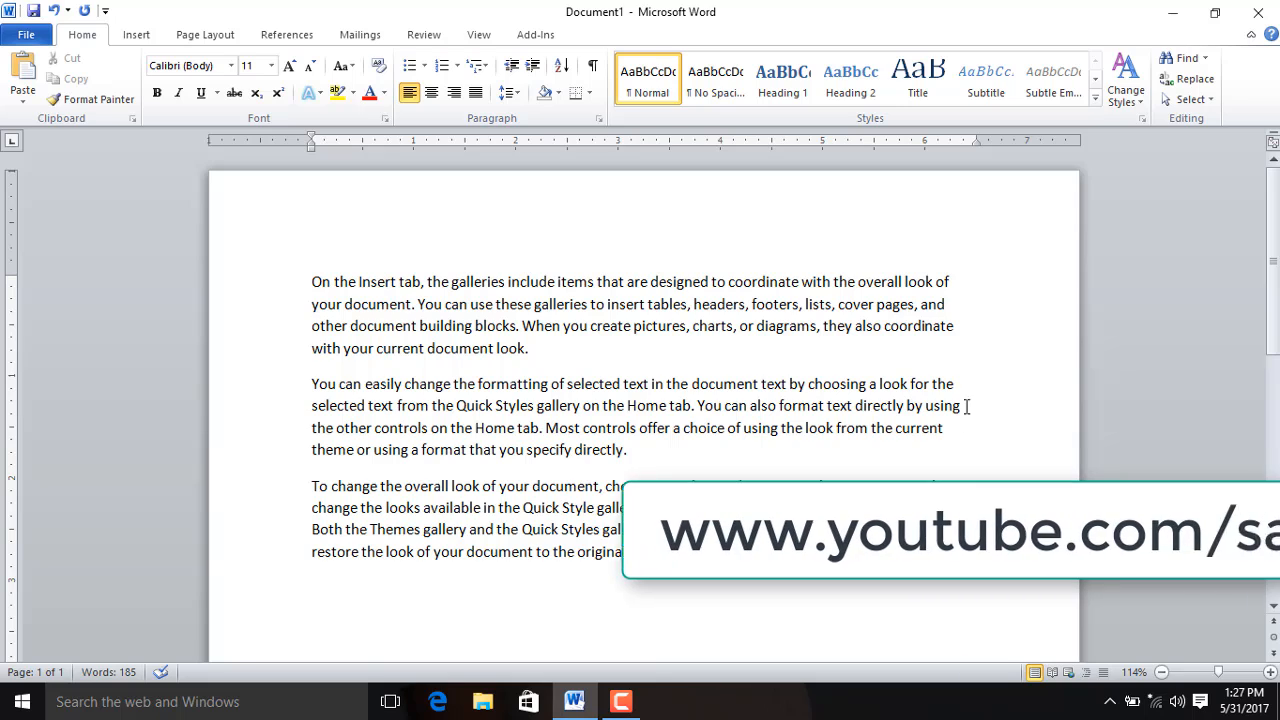
scroll(952, 477, down, 6)
scroll(952, 477, up, 6)
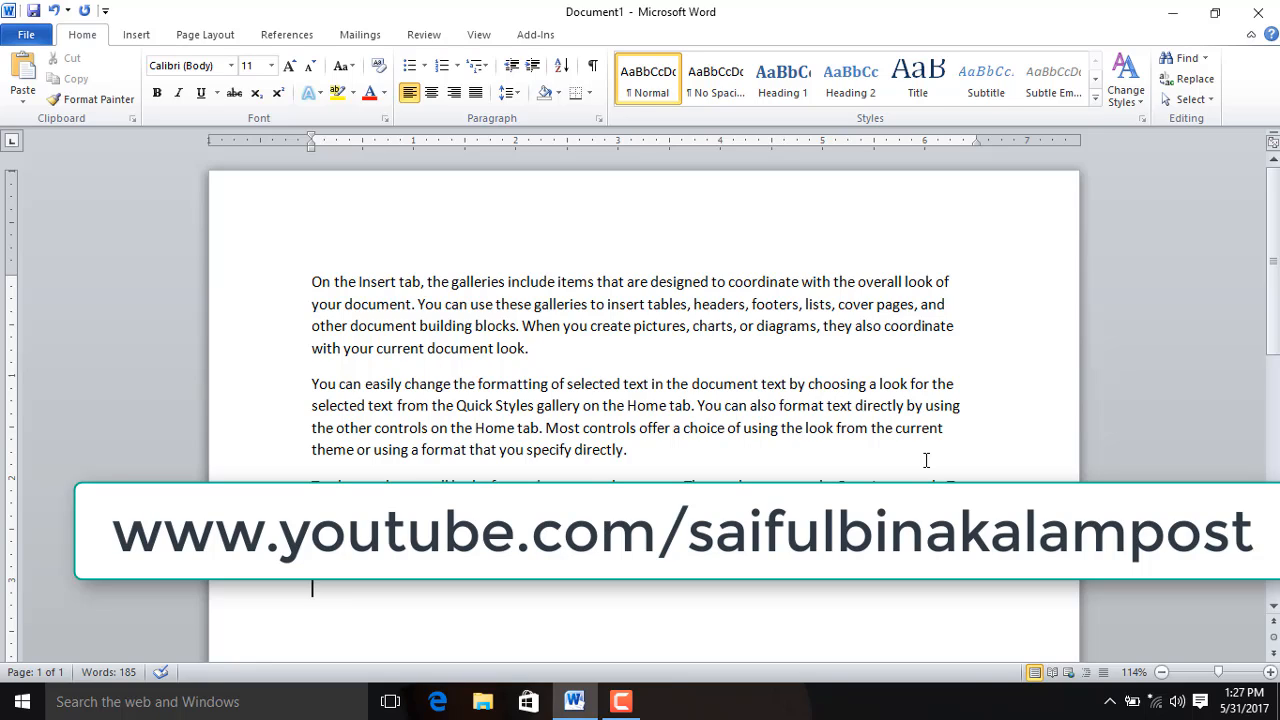
- Apply the Narrow margin preset to the document, and switch it to the Moderate preset
click(205, 35)
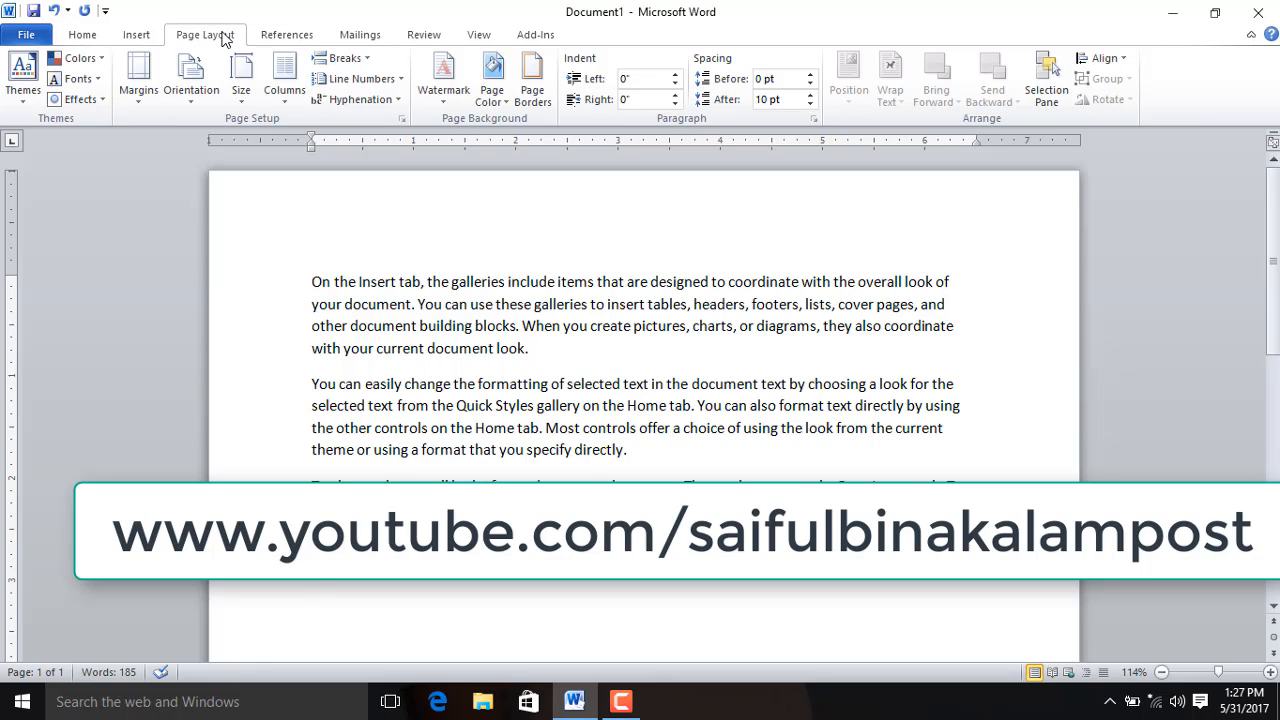
click(143, 99)
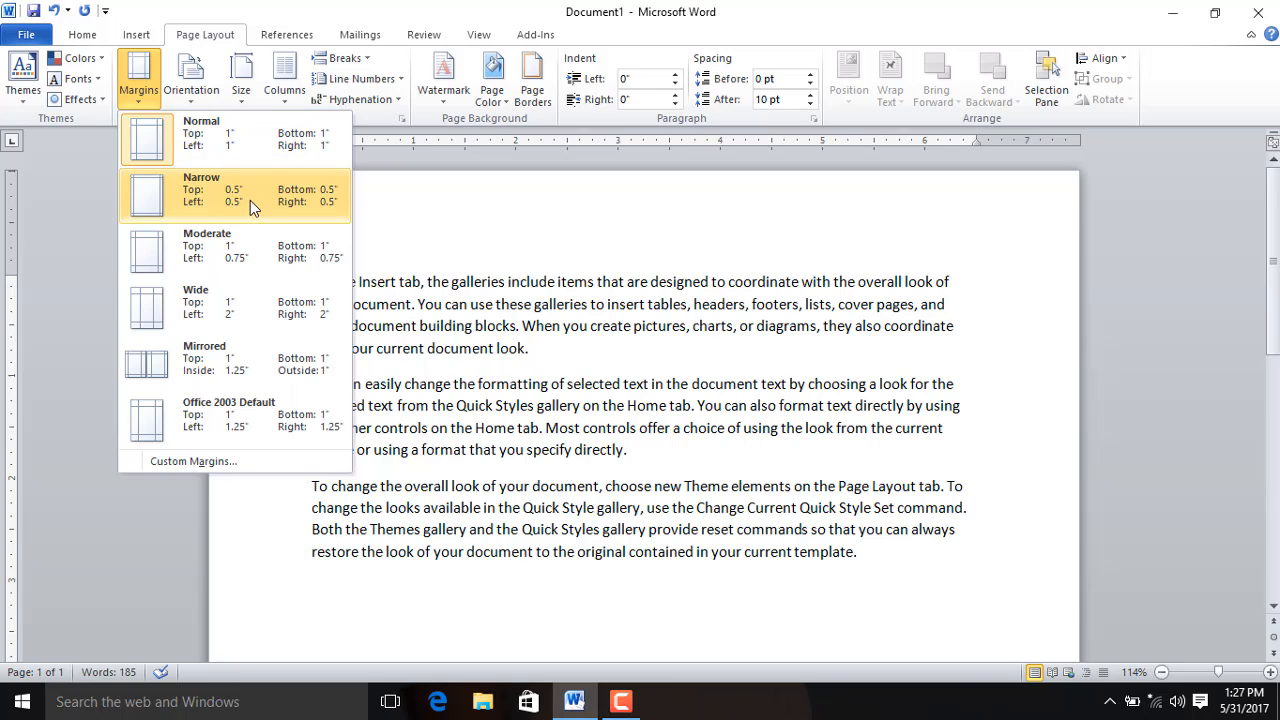
click(322, 192)
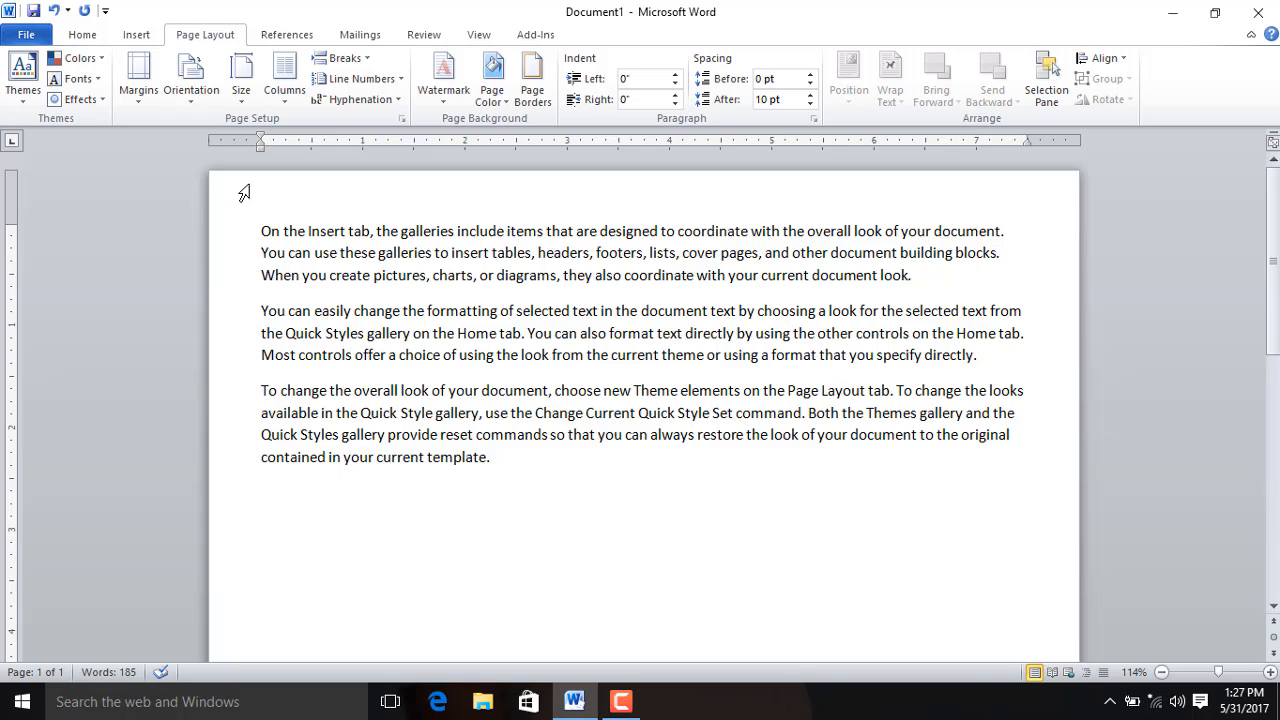
click(138, 80)
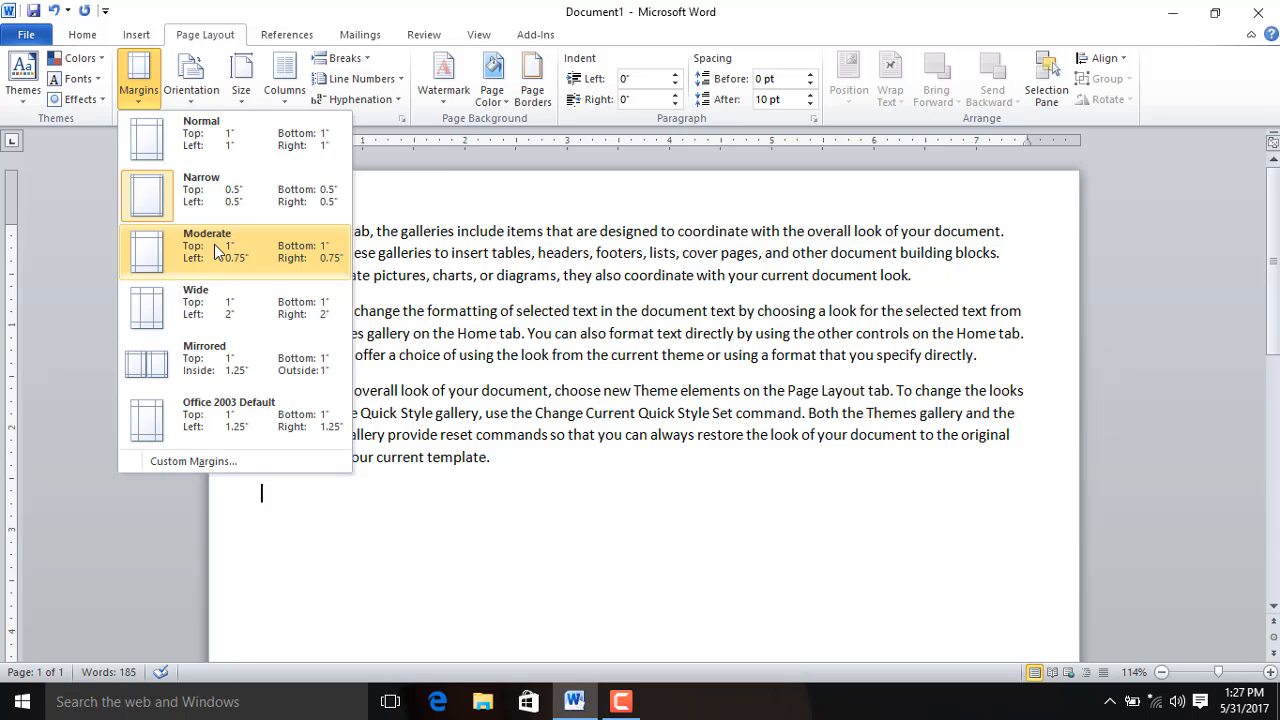
click(272, 268)
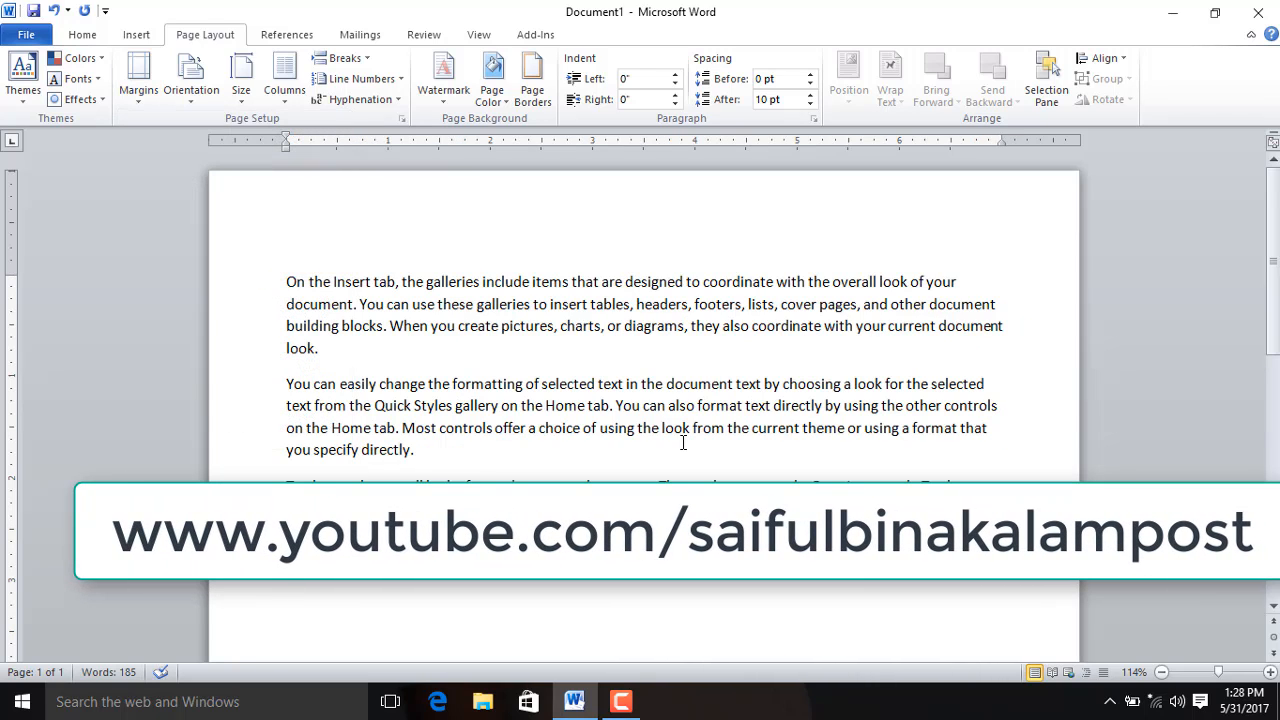
- Set custom margins for the whole document: top 0.25", bottom 0.5", left 0.25" and right 0.25"
click(140, 92)
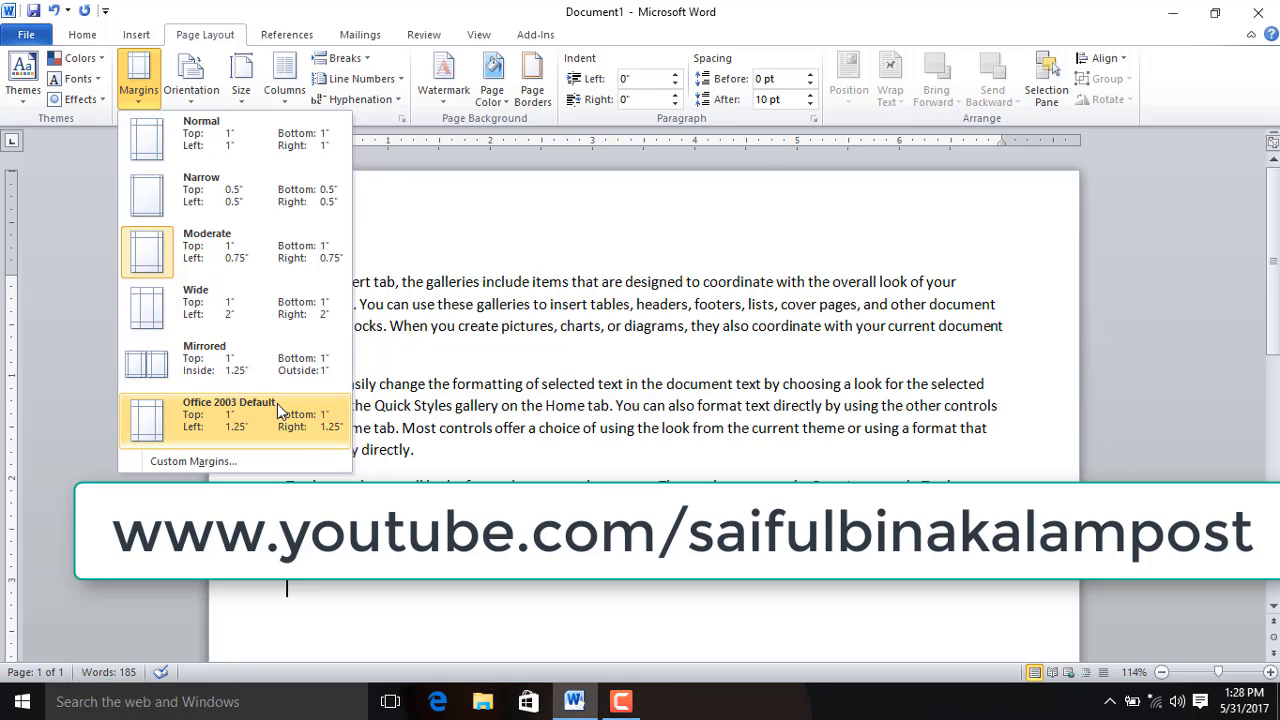
click(198, 462)
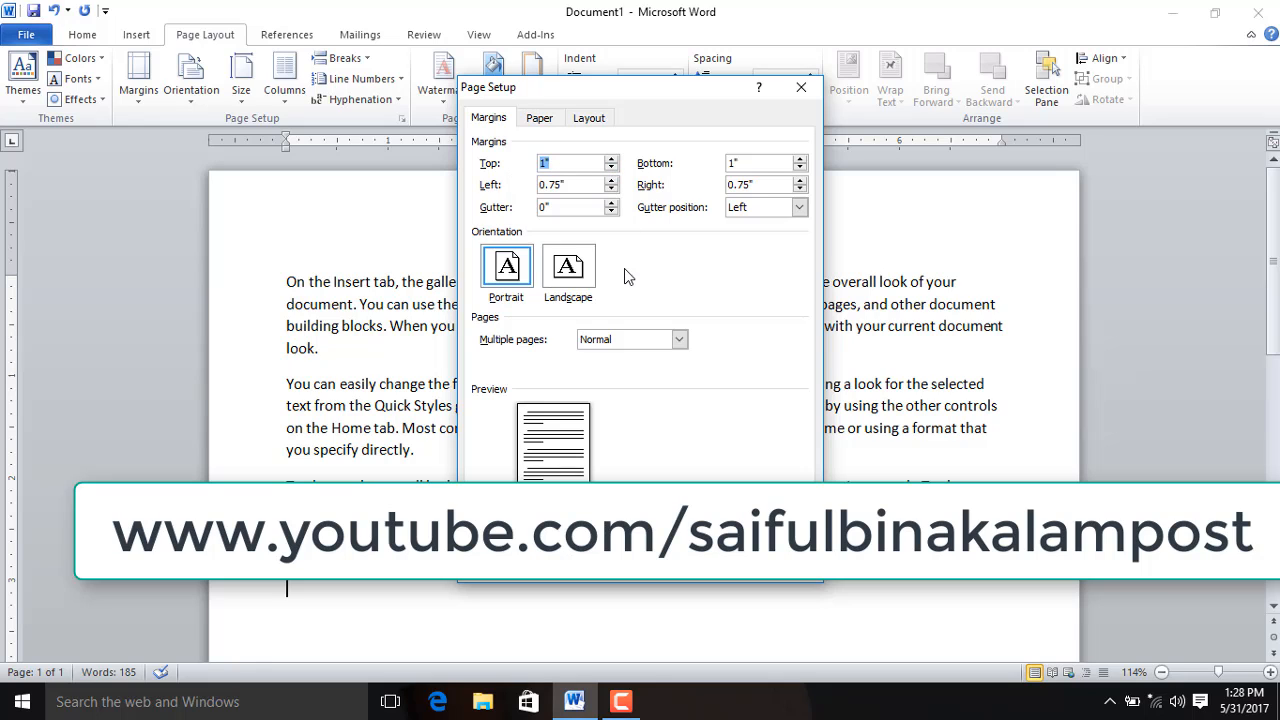
text(.25)
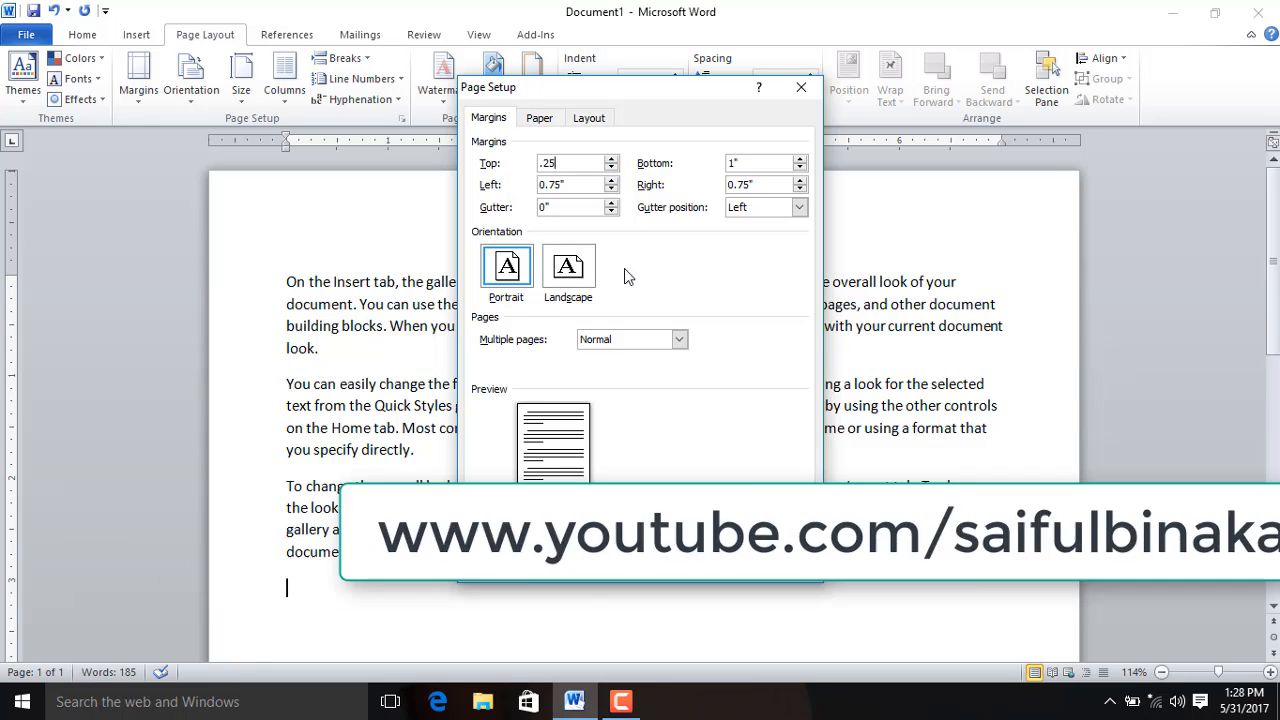
key(Tab)
text(.5)
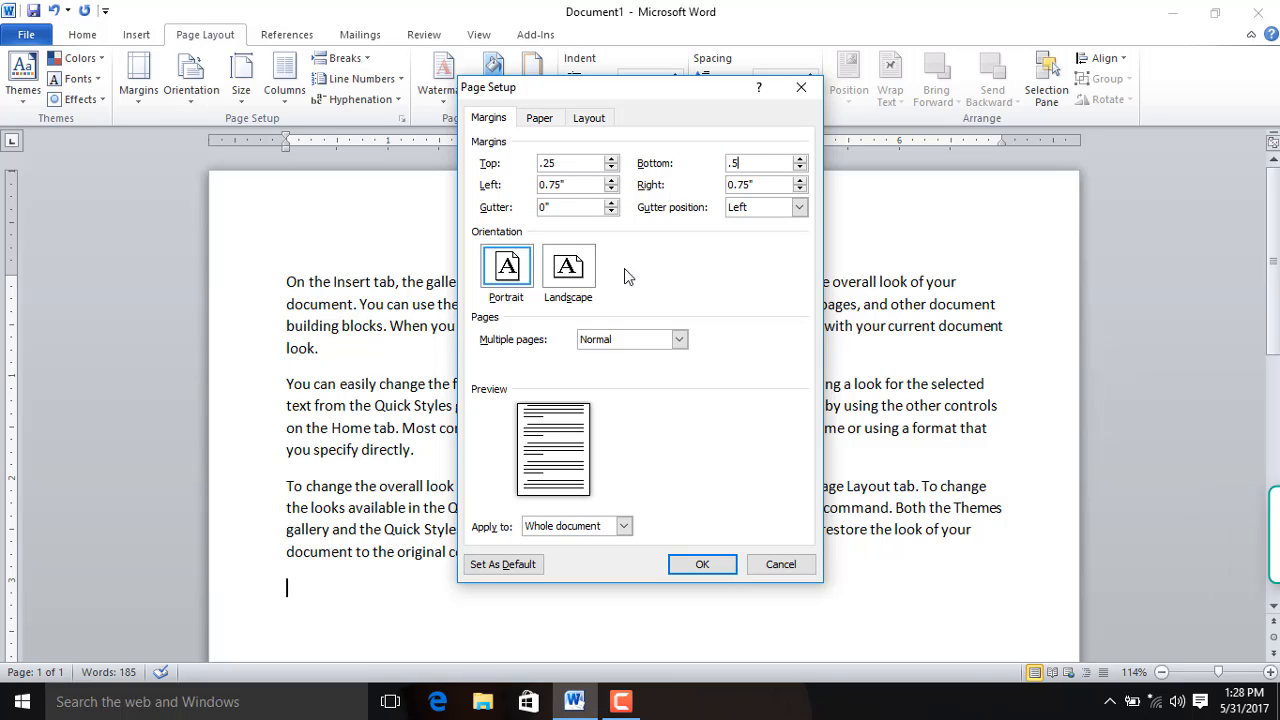
key(Tab)
text(.5)
key(BackSpace)
text(25)
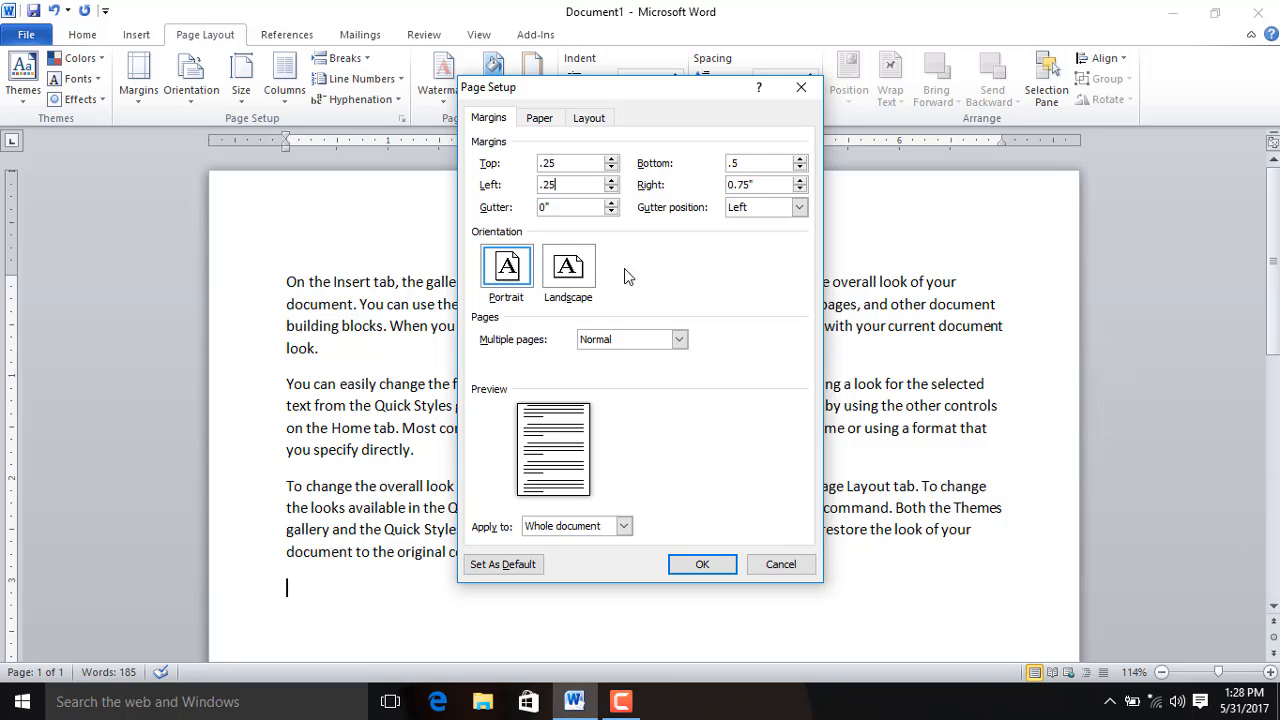
key(Tab)
text(.25)
click(706, 565)
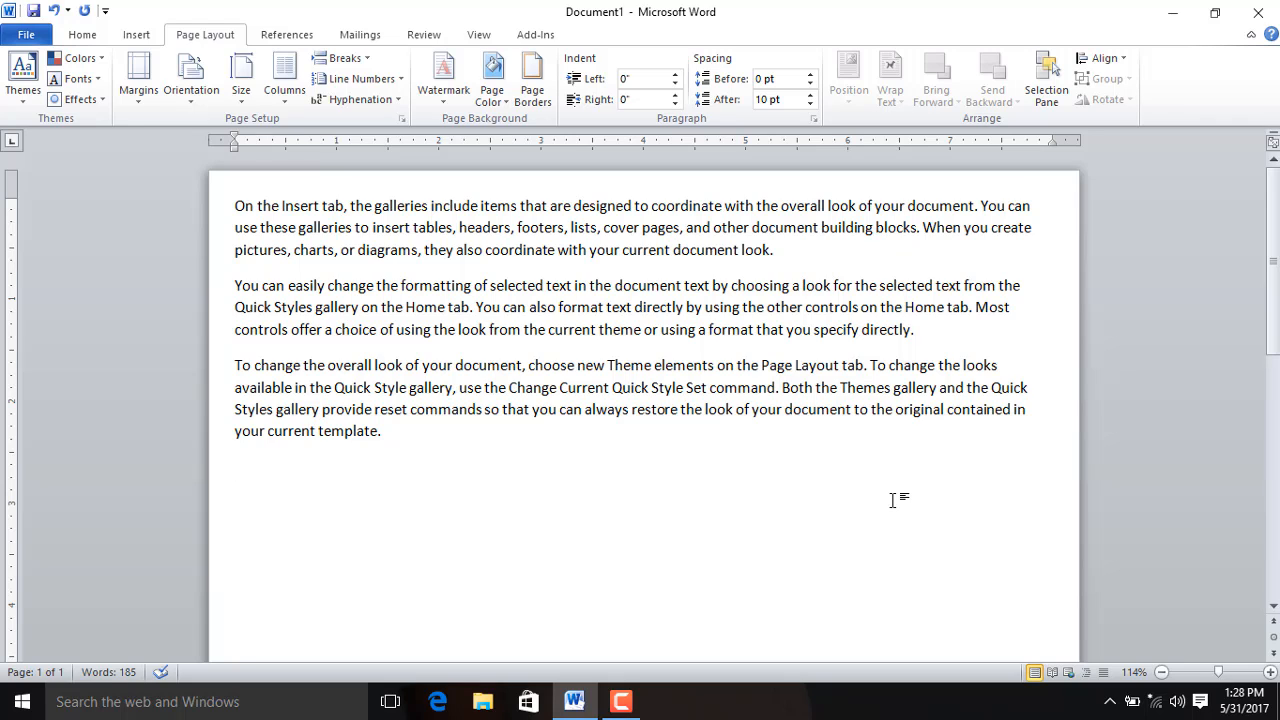
- Review the margin presets and the Page Setup margin settings without changing anything
click(138, 85)
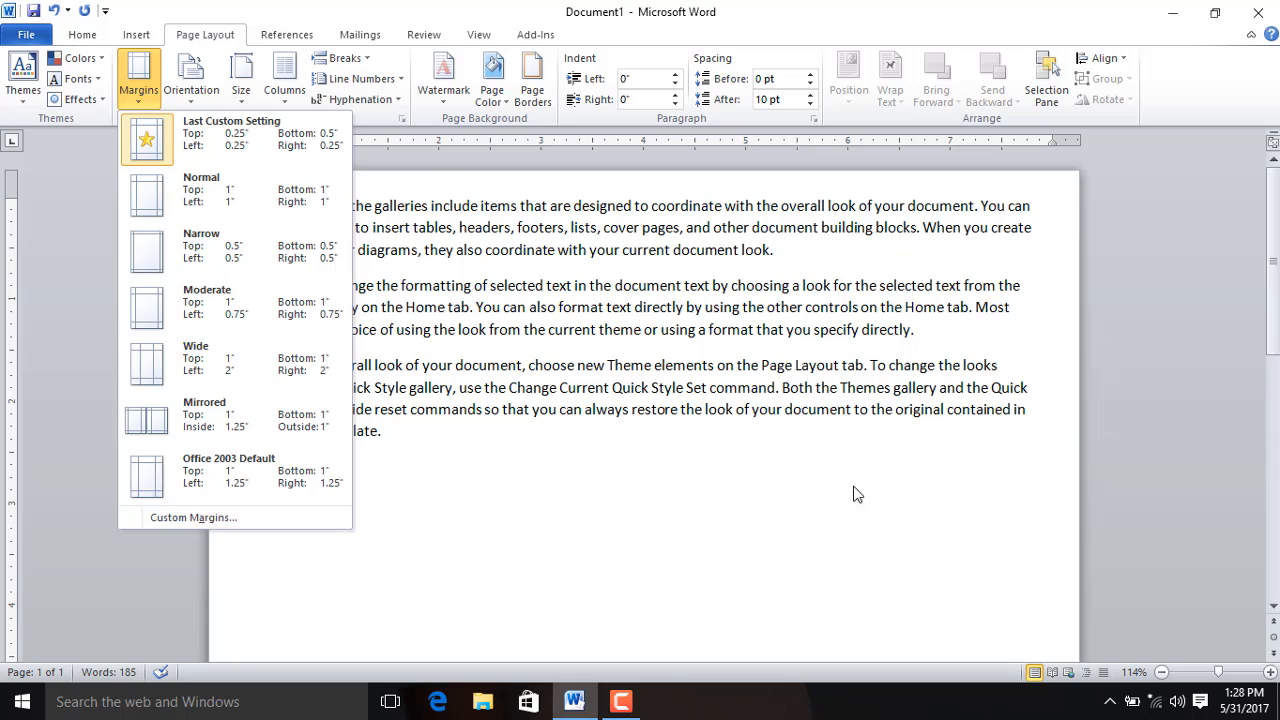
click(927, 487)
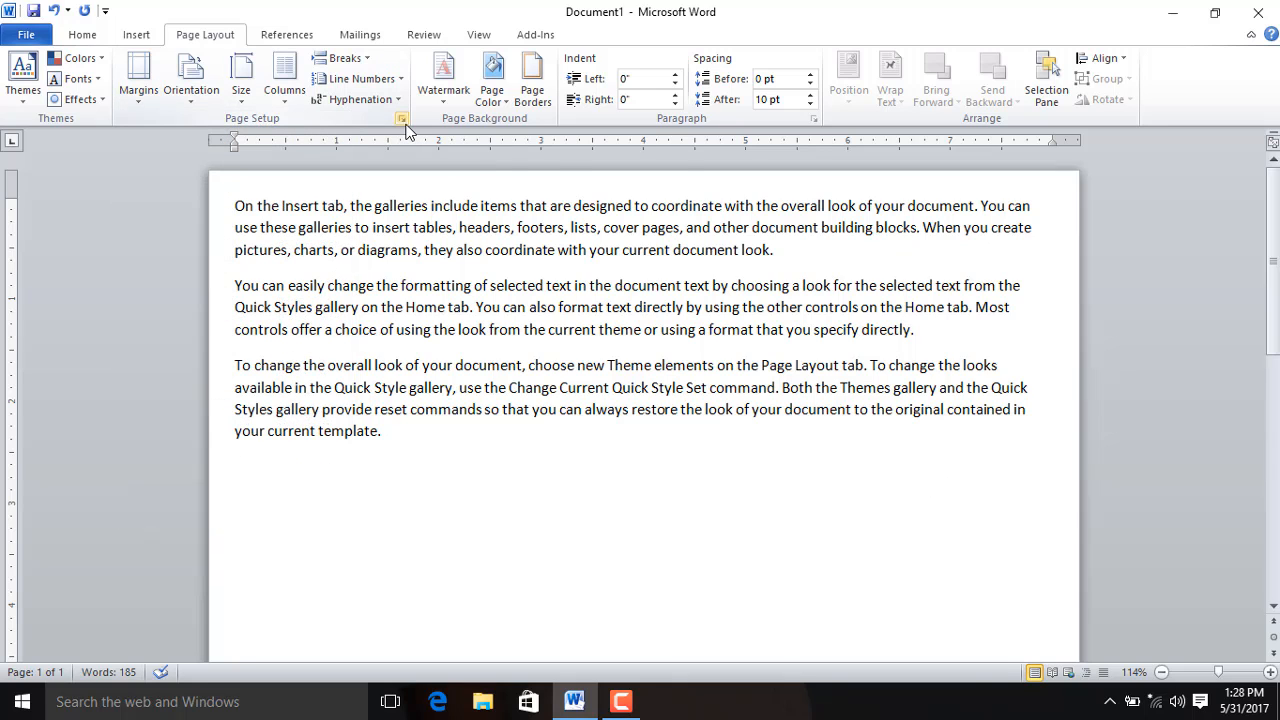
click(405, 124)
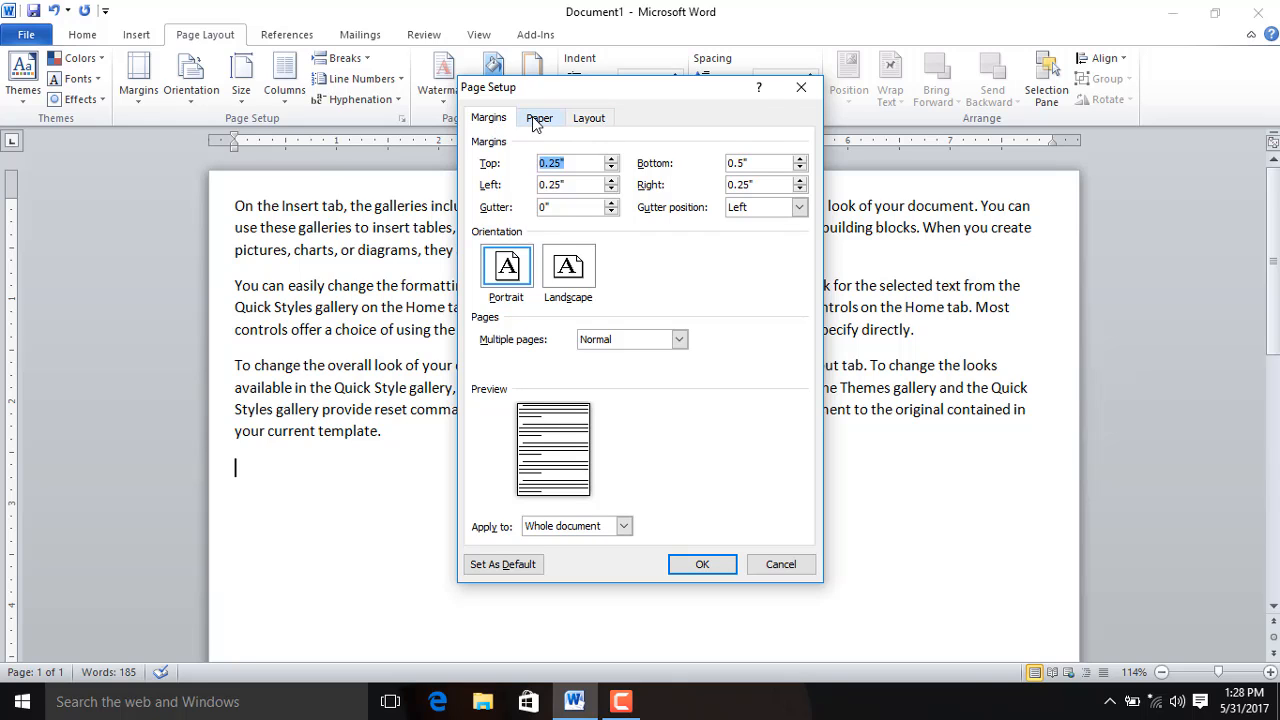
click(802, 87)
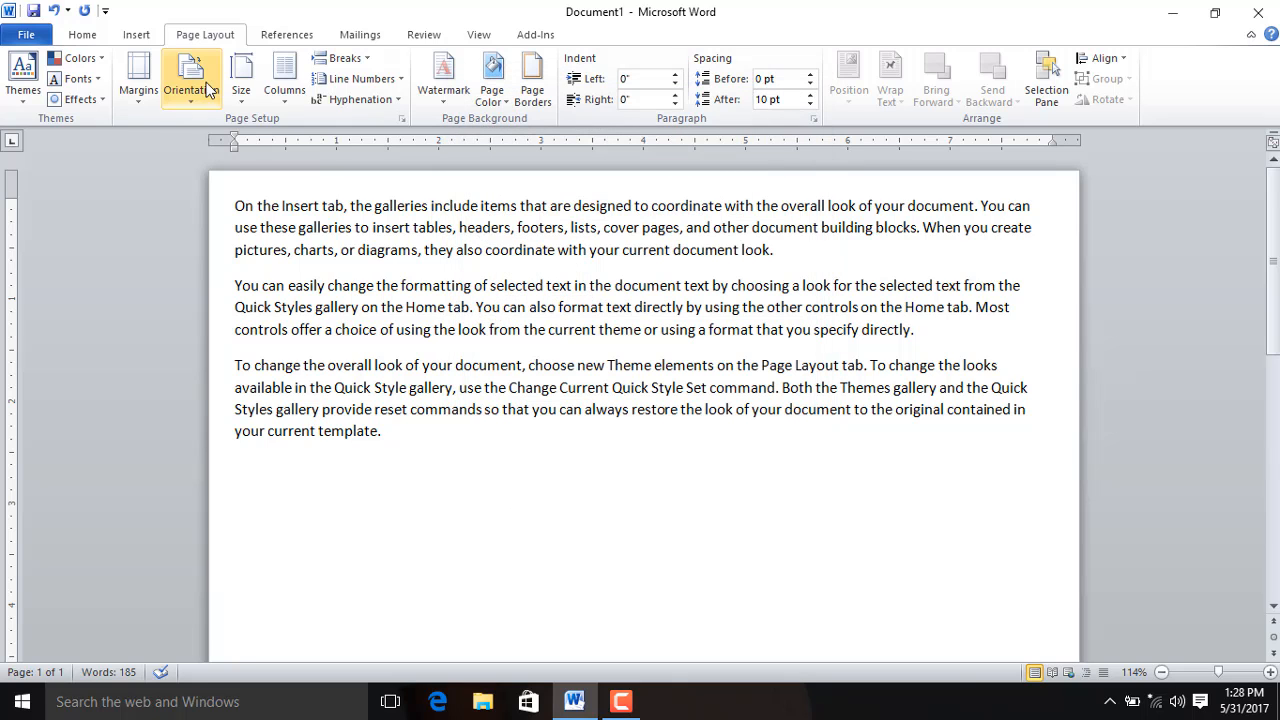
click(139, 78)
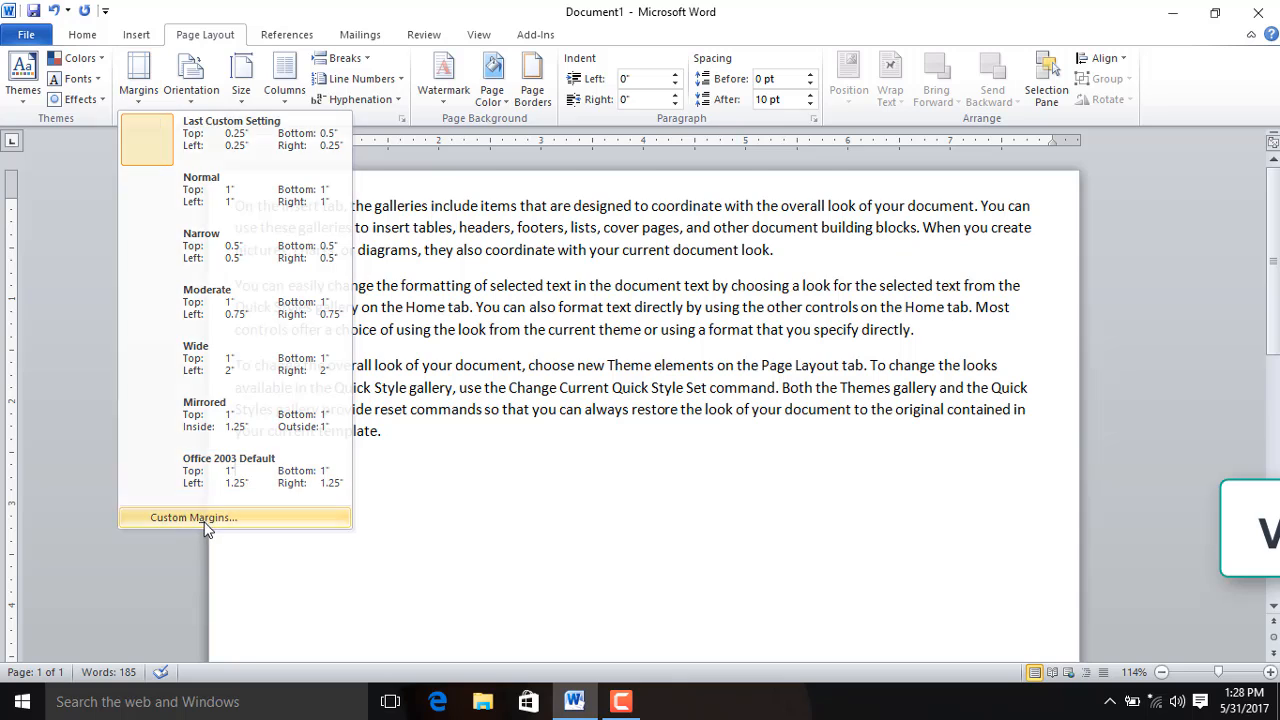
click(193, 517)
click(797, 92)
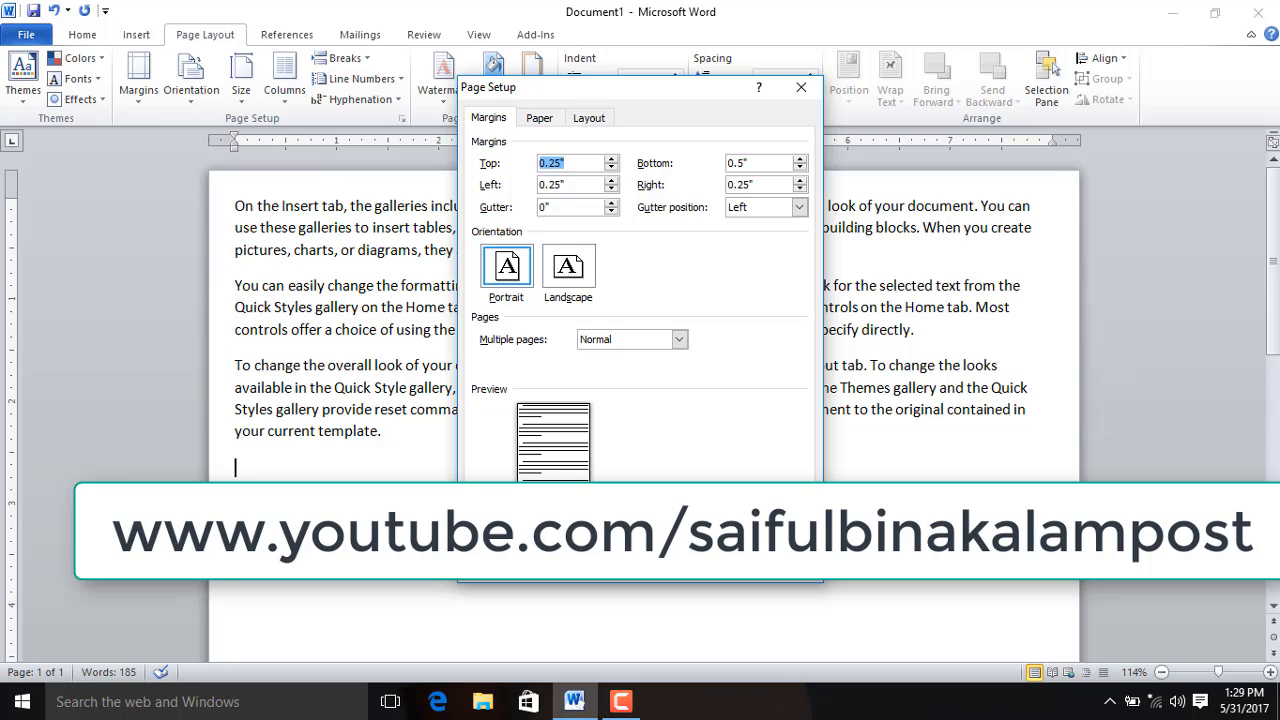
click(801, 87)
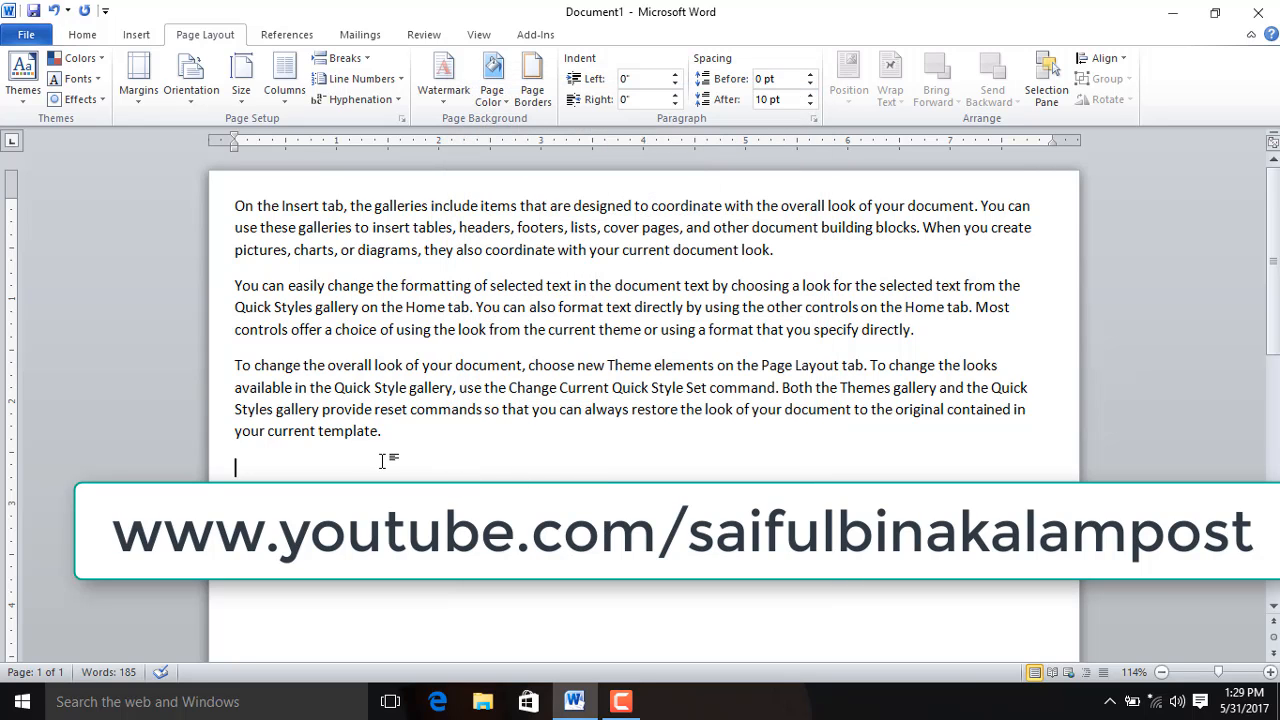
- Copy the three sample paragraphs and paste them four times below the existing text to fill a second page
drag(414, 434, 226, 215)
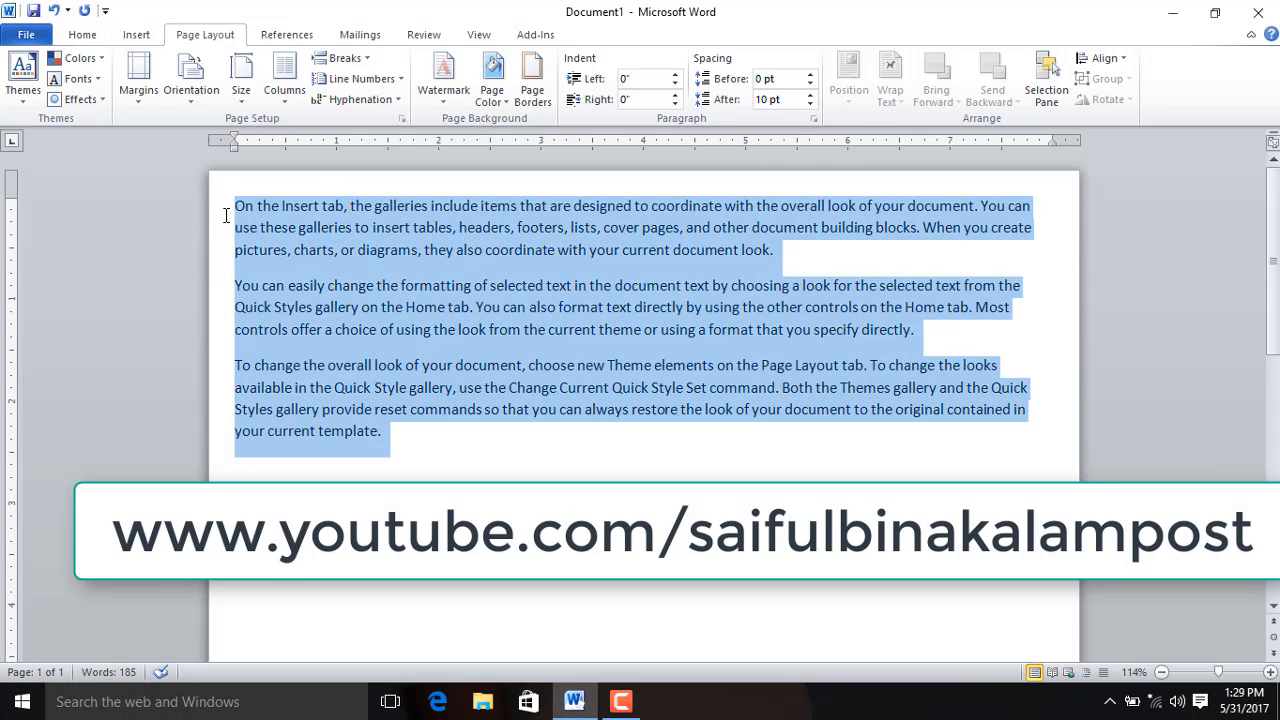
click(396, 435)
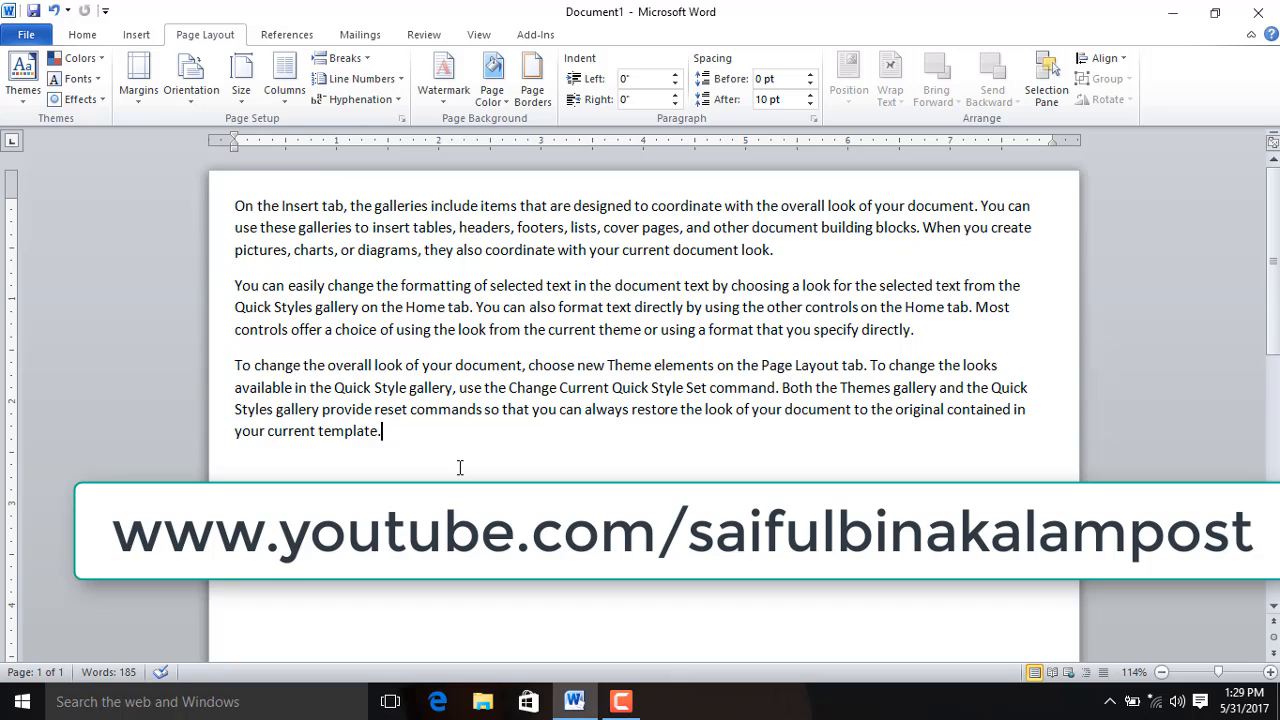
key(Return)
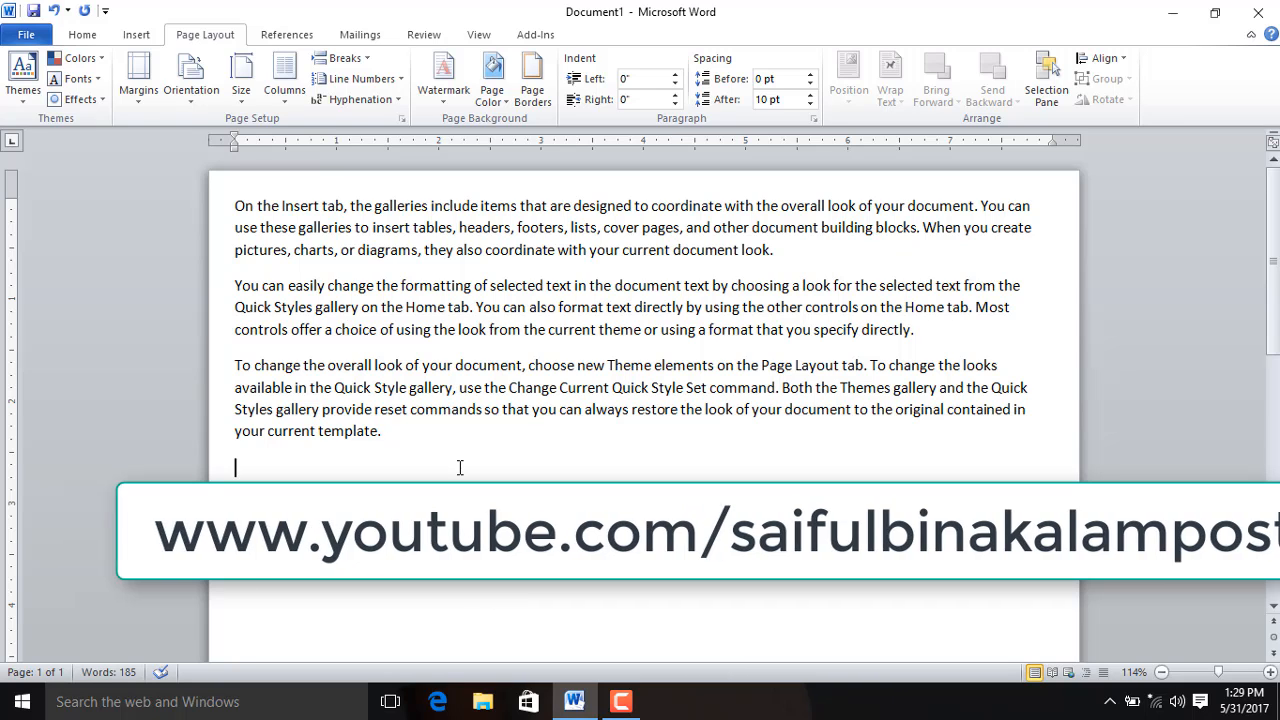
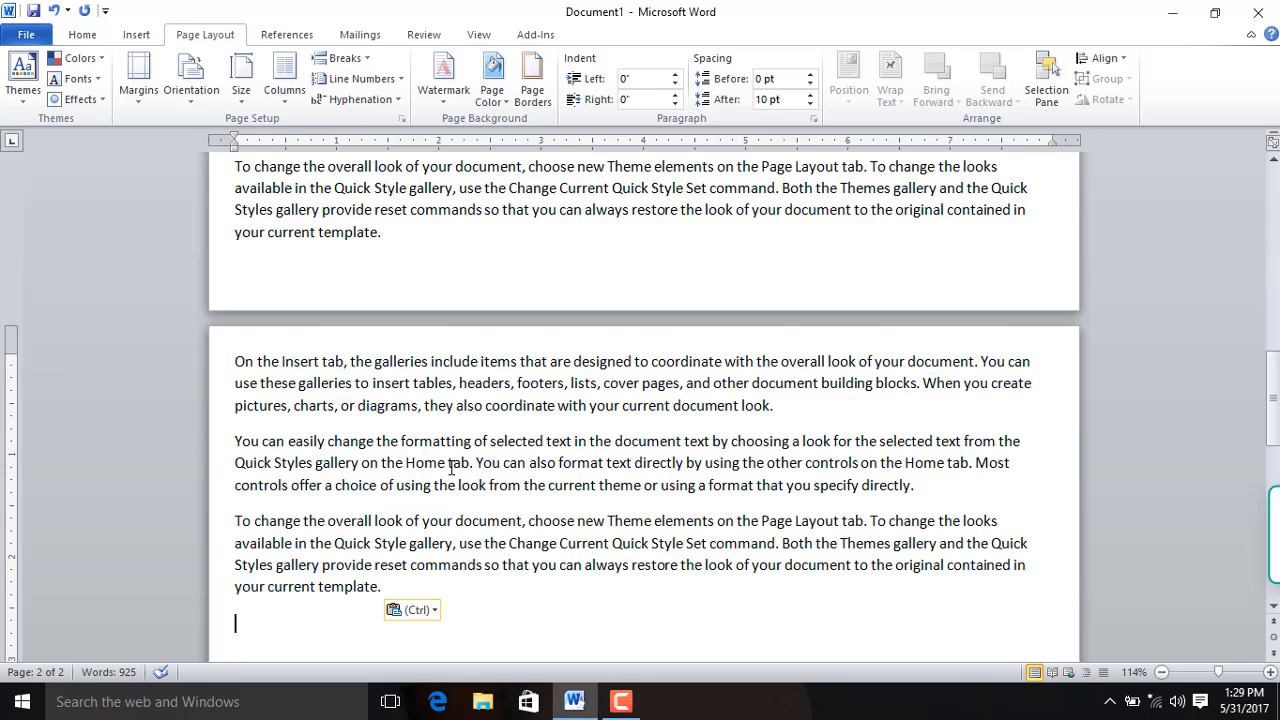
scroll(511, 502, down, 2)
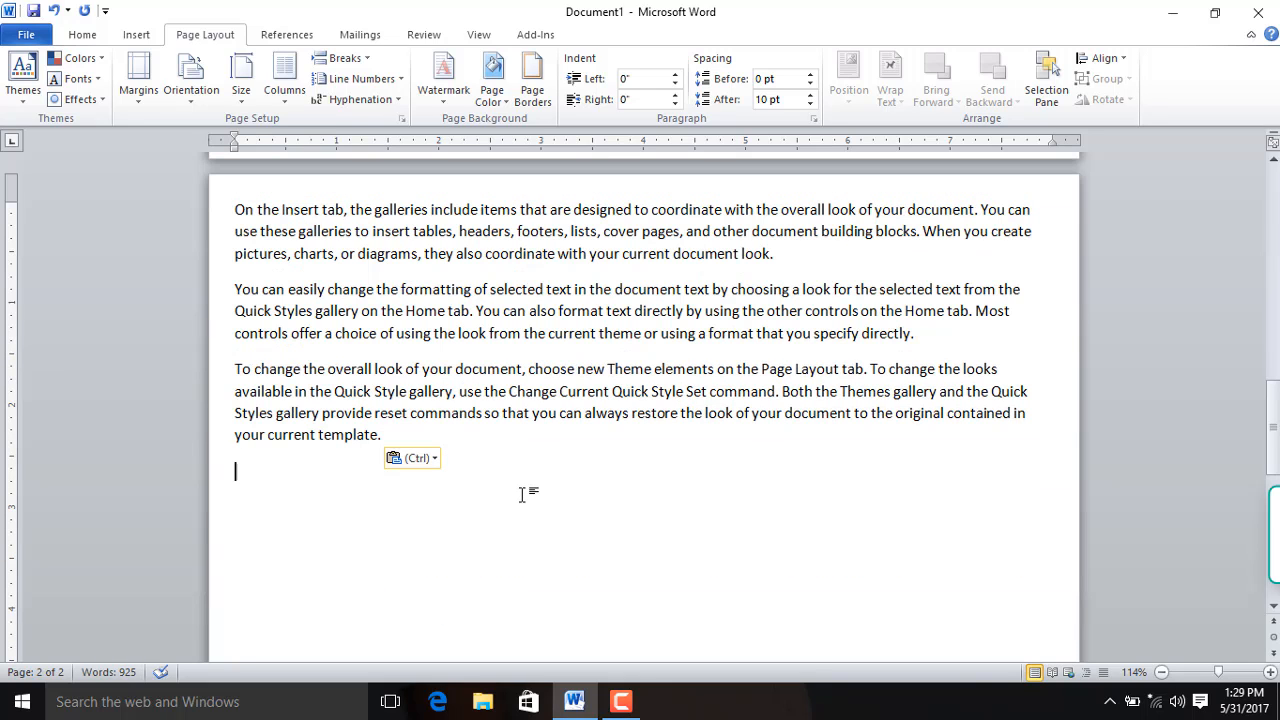
- Look through both pages of the sample text and compare their current page margins
click(518, 438)
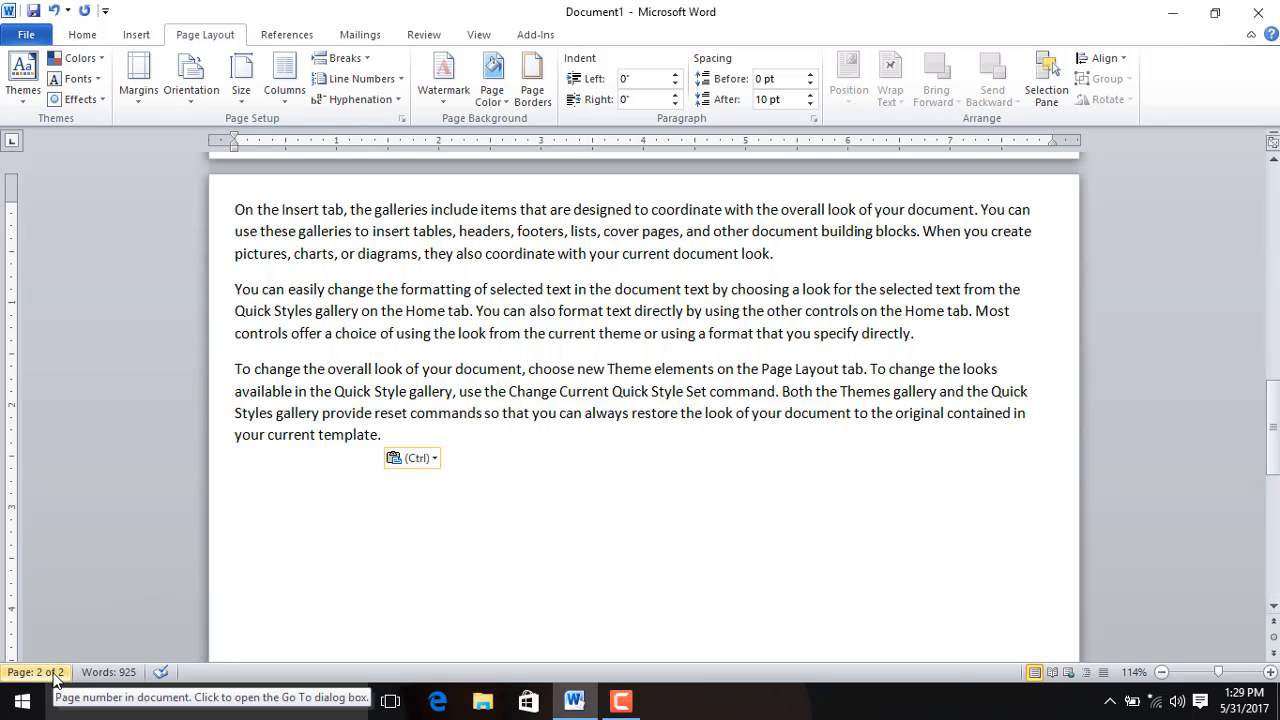
click(501, 519)
key(ctrl+v)
key(ctrl+v)
key(ctrl+v)
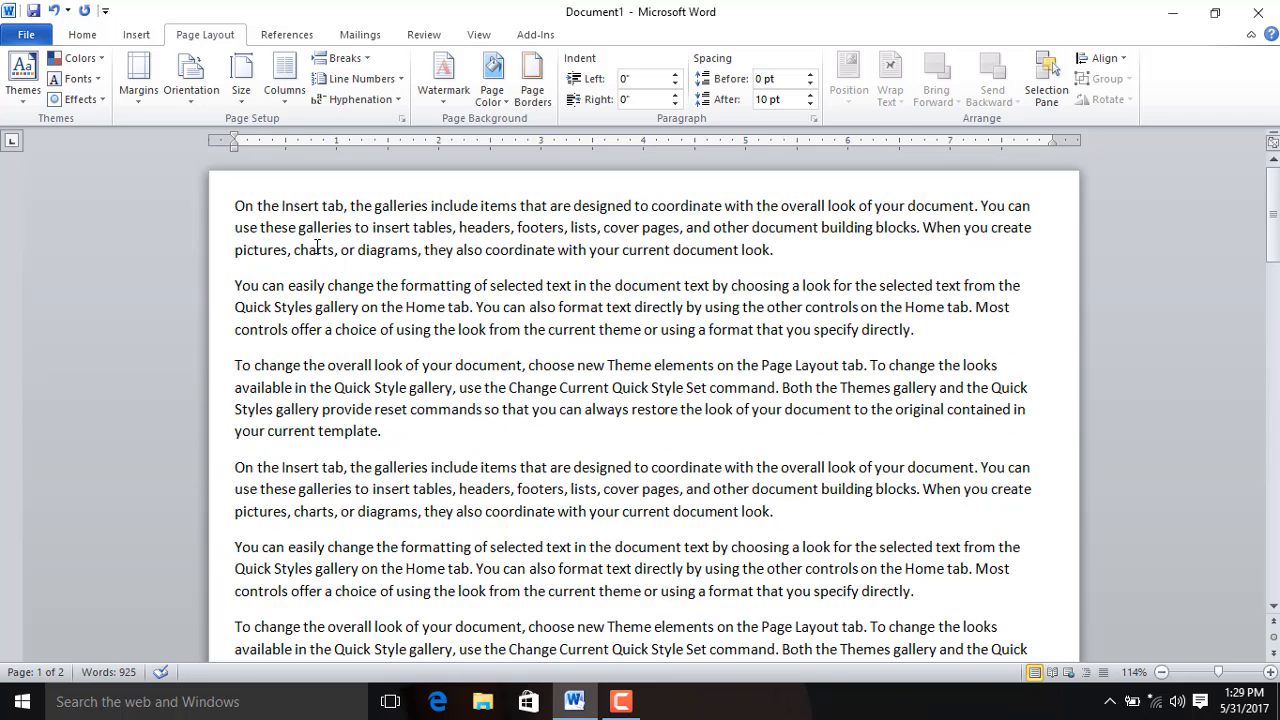
click(537, 233)
scroll(663, 414, down, 2)
text(On the Insert tab, the galleries include items that are designed to coordinate with the overall look of your document. You can use these galleries to insert tables, headers, footers, lists, cover pages, and other document building blocks. When you create pictures, charts, or diagrams, they also coordinate with your current document look. You can easily change the formatting of selected text in the document text by choosing a look for the selected text from the Quick Styles gallery on the Home tab. You can also format text directly by using the other controls on the Home tab. Most controls offer a choice of using the look from the current theme or using a format that you specify directly. To change the overall look of your document, choose new Theme elements on the Page Layout tab. To change the looks available in the Quick Style gallery, use the Change Current Quick Style Set command. Both the Themes gallery and the Quick Styles gallery provide reset commands so that you can always restore the look of your document to the original contained in your current template.)
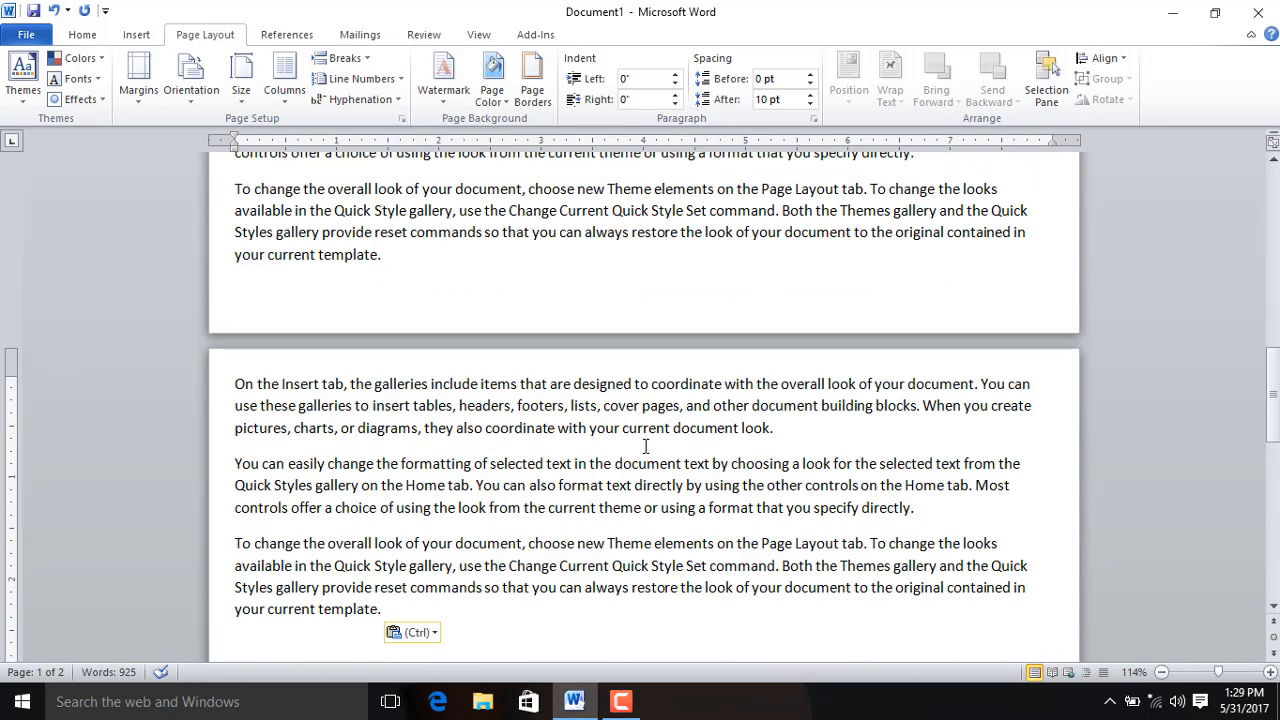
scroll(646, 446, up, 4)
scroll(647, 438, down, 4)
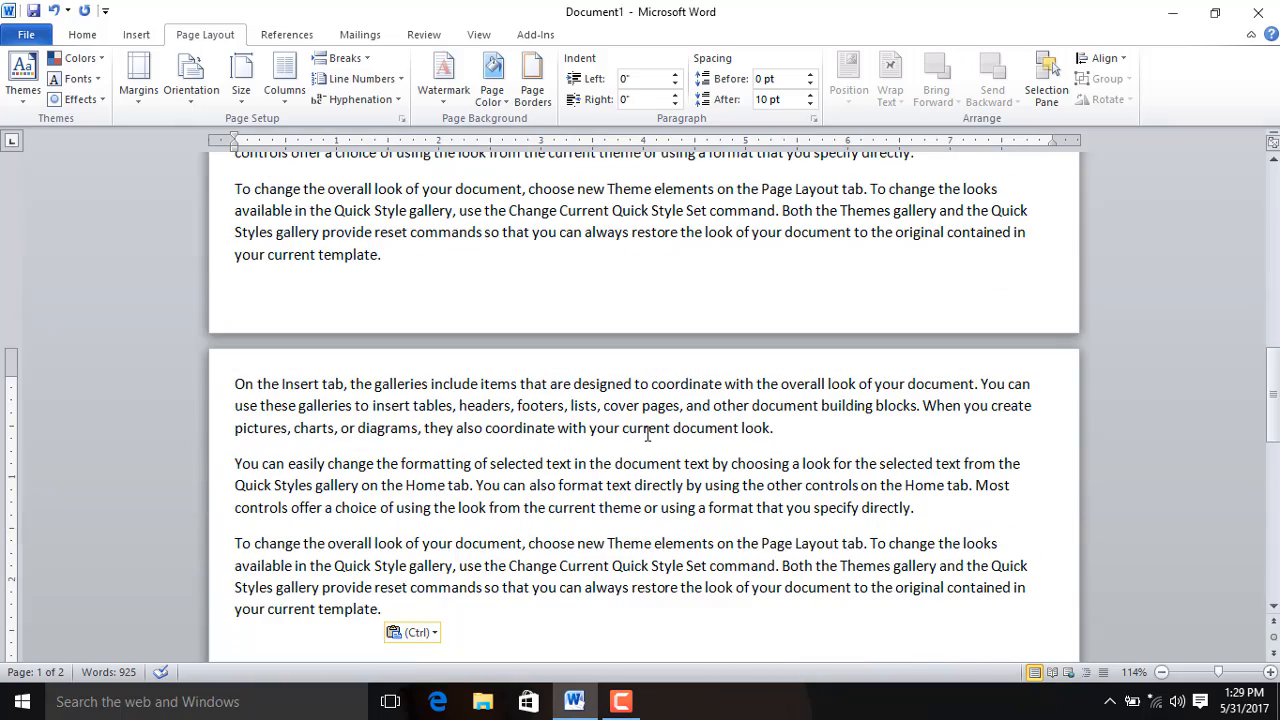
scroll(647, 433, up, 14)
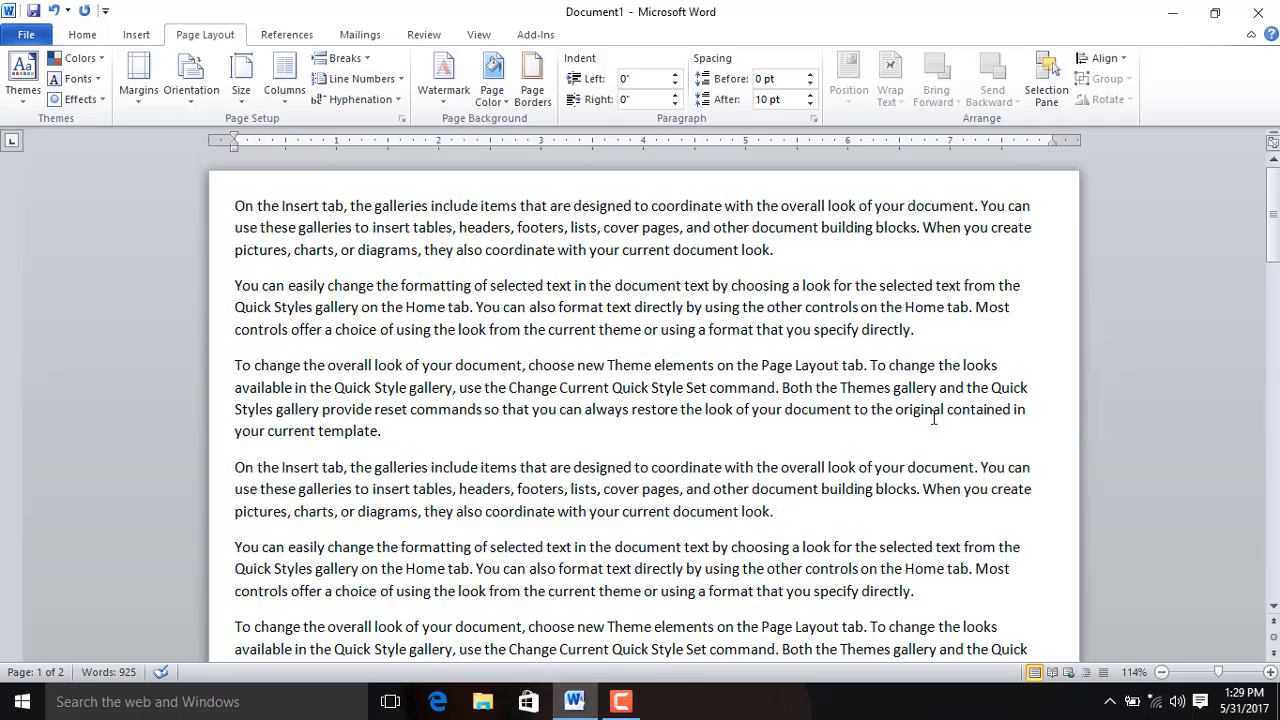
scroll(820, 436, down, 14)
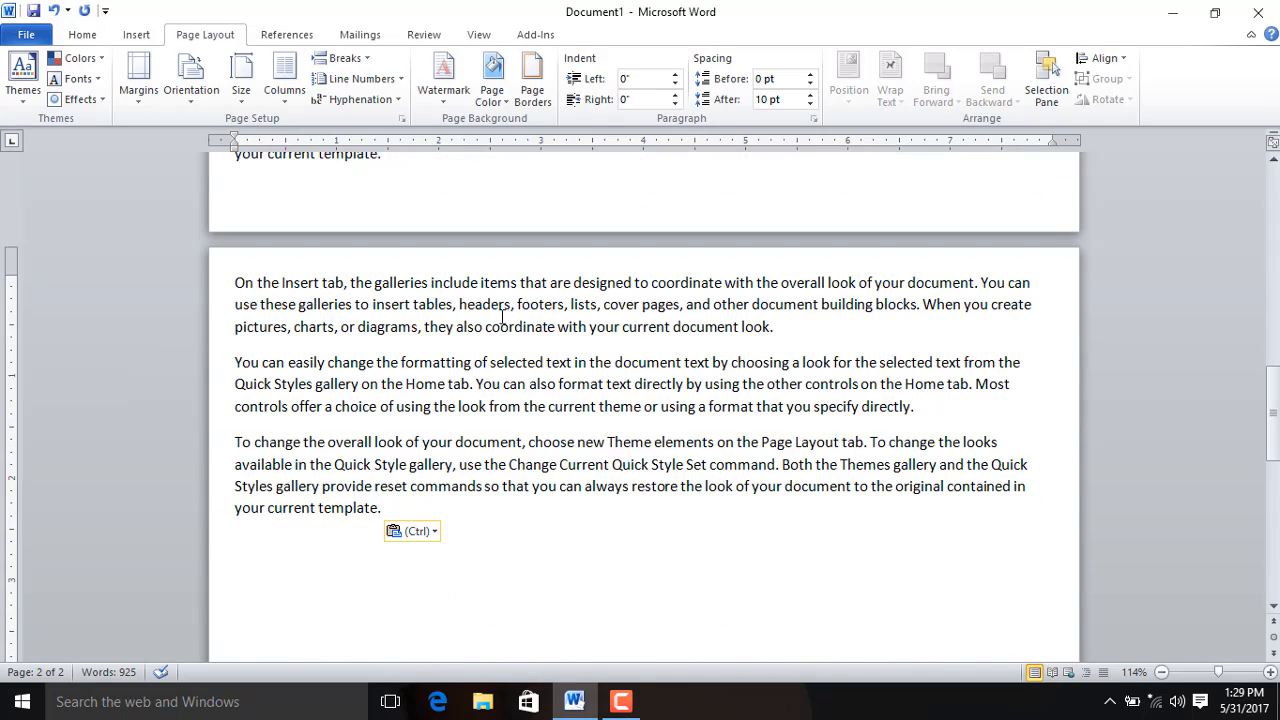
- Open the page setup settings at the start of the second page's text and set them to apply from this point forward
click(236, 283)
click(403, 119)
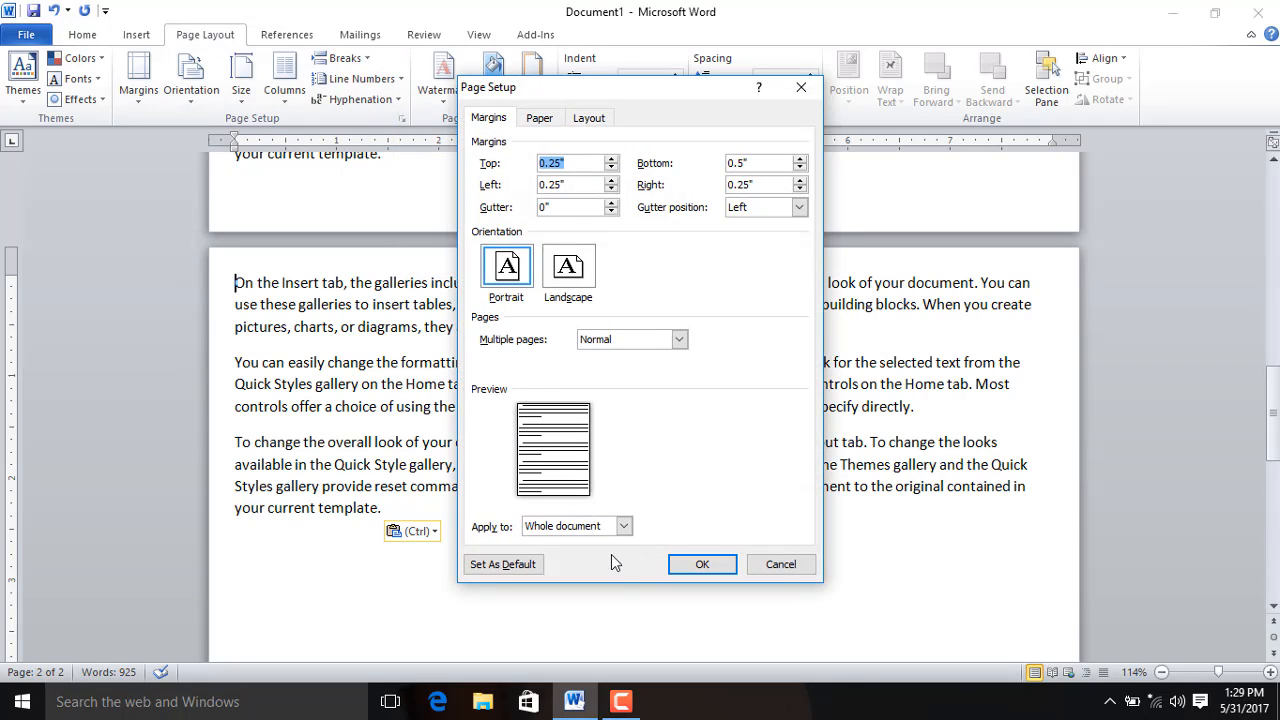
click(590, 528)
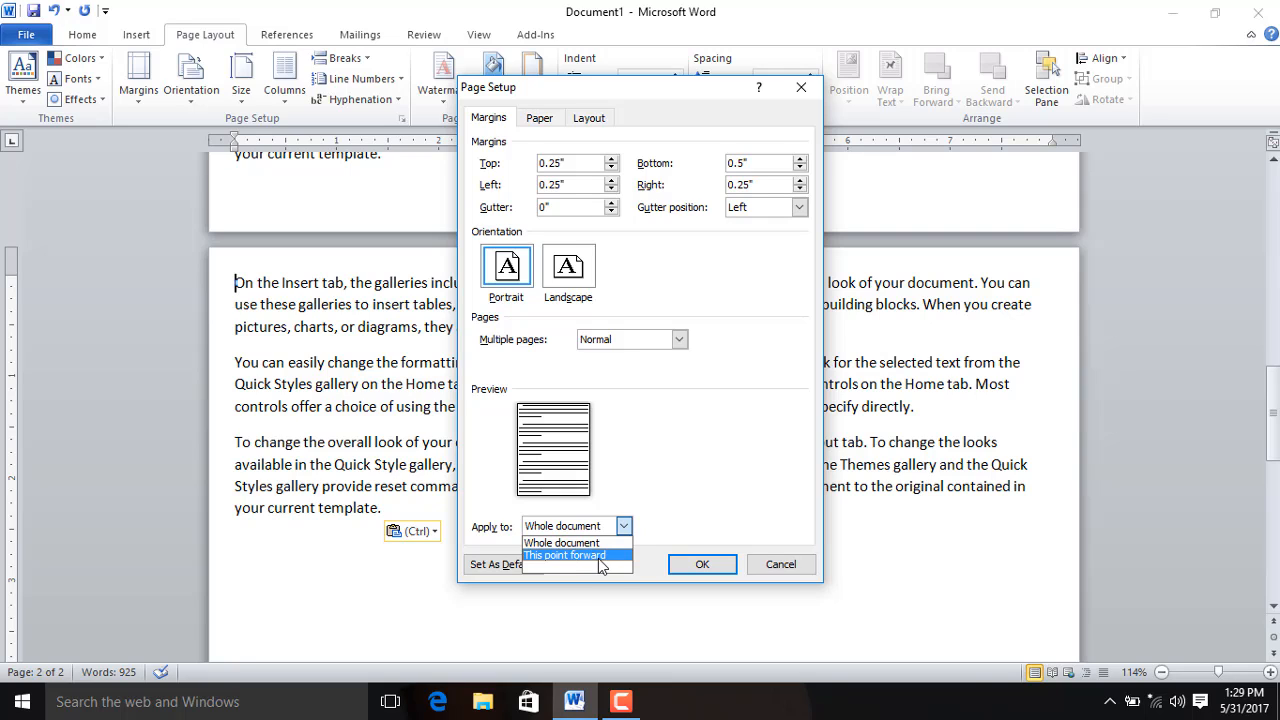
click(592, 556)
click(584, 527)
click(581, 544)
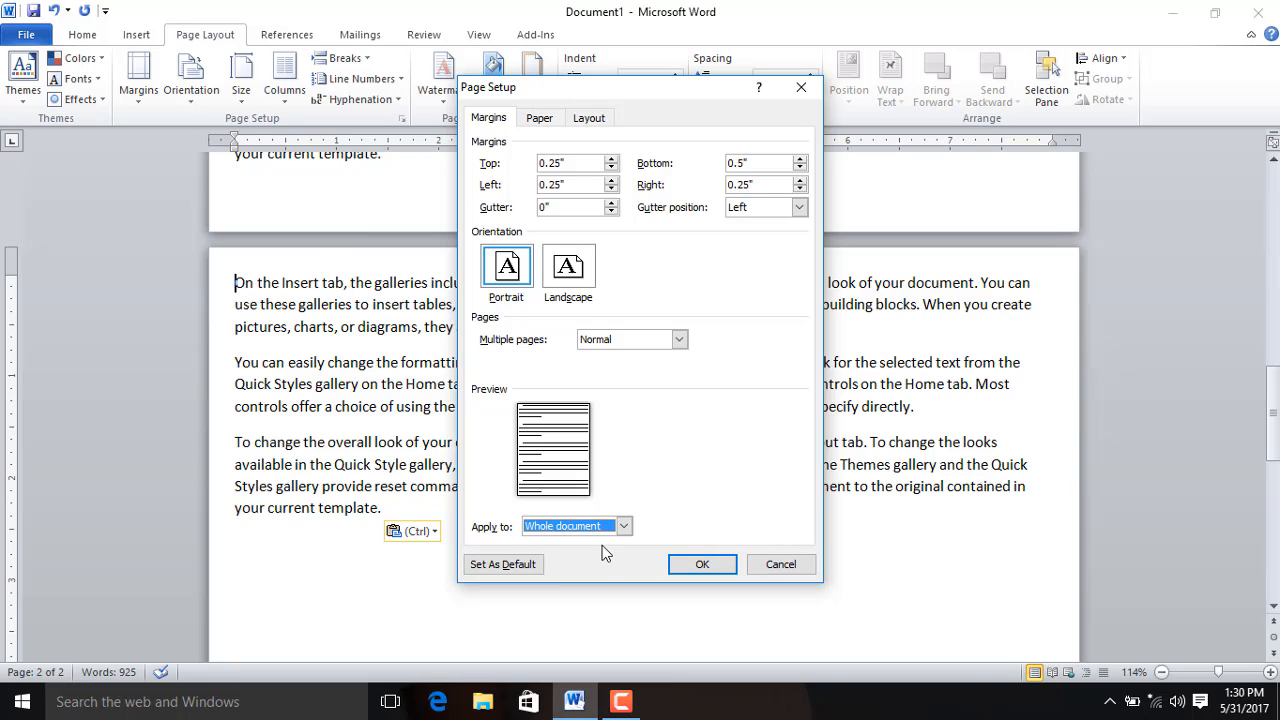
click(580, 526)
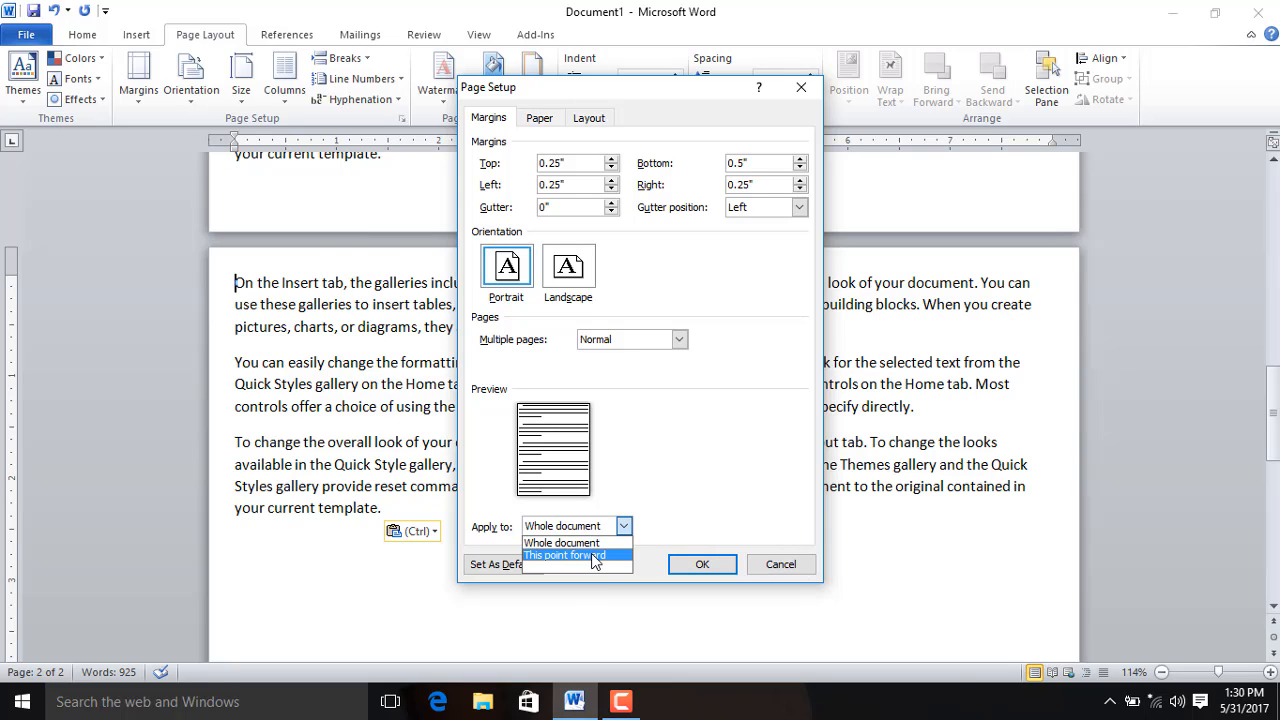
click(592, 556)
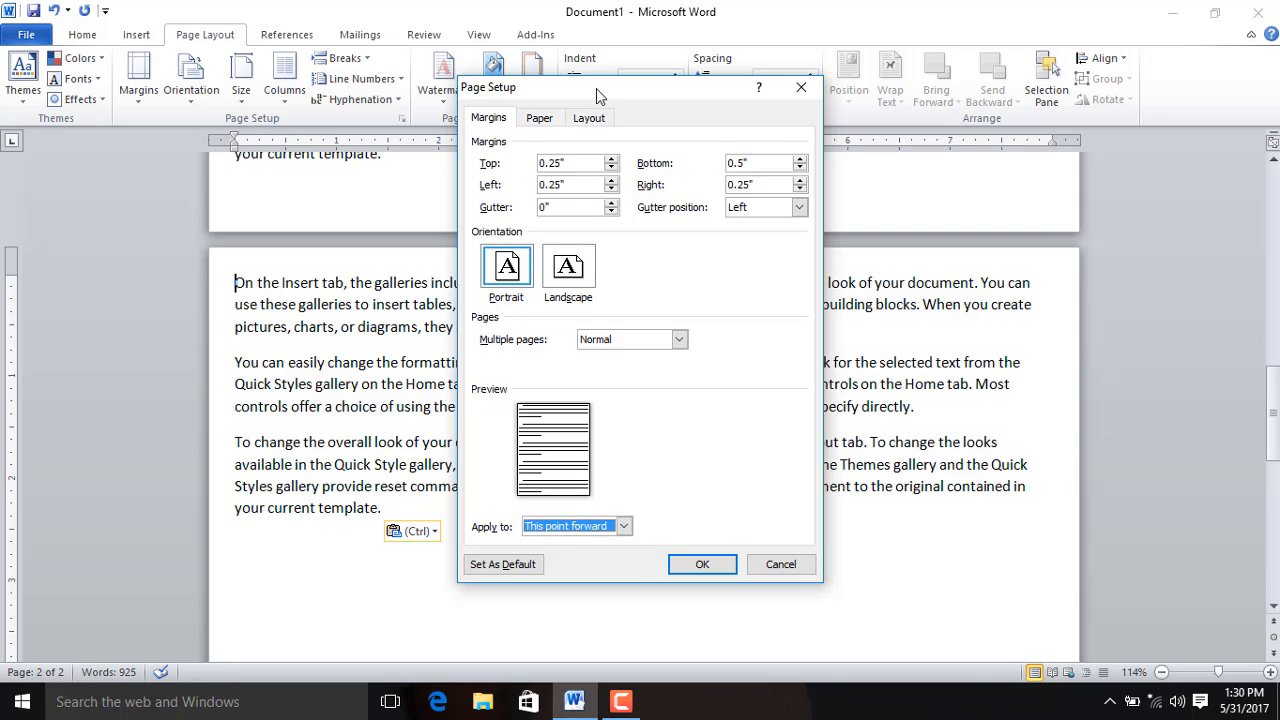
- Set the top, bottom, left and right margins to 1" each and apply them
click(570, 162)
drag(570, 162, 406, 172)
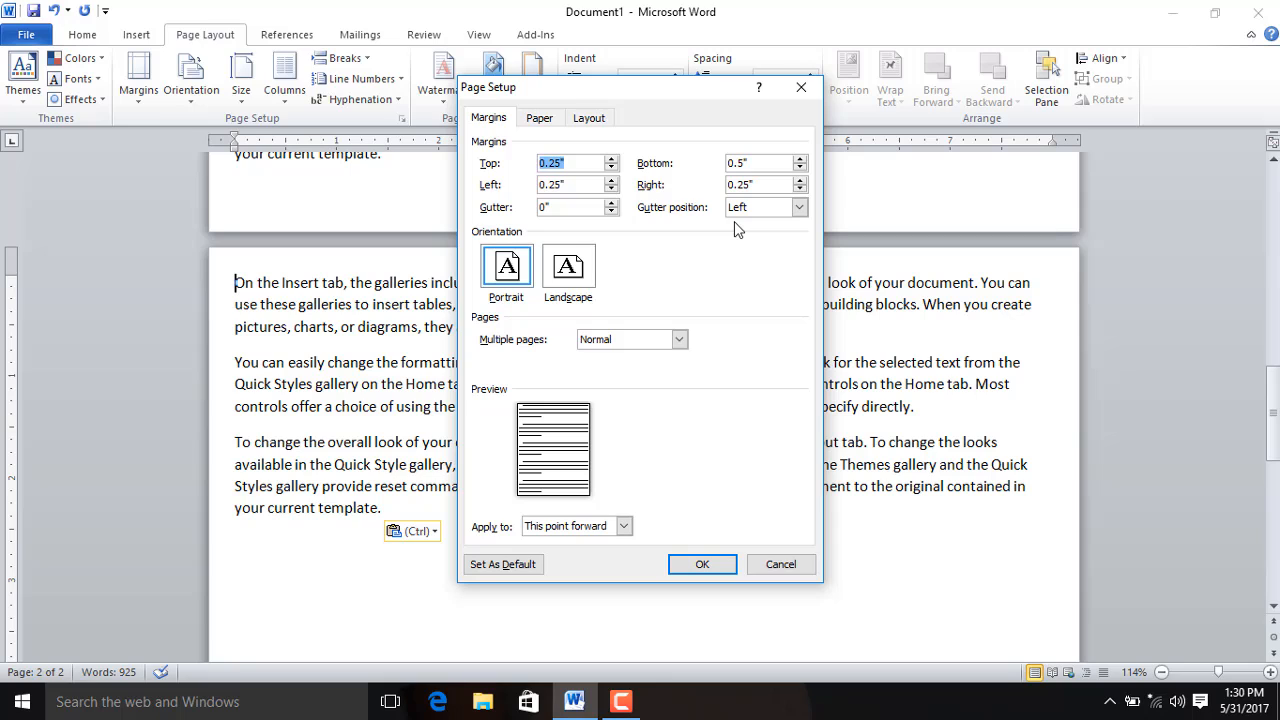
text(1)
click(772, 163)
text(1)
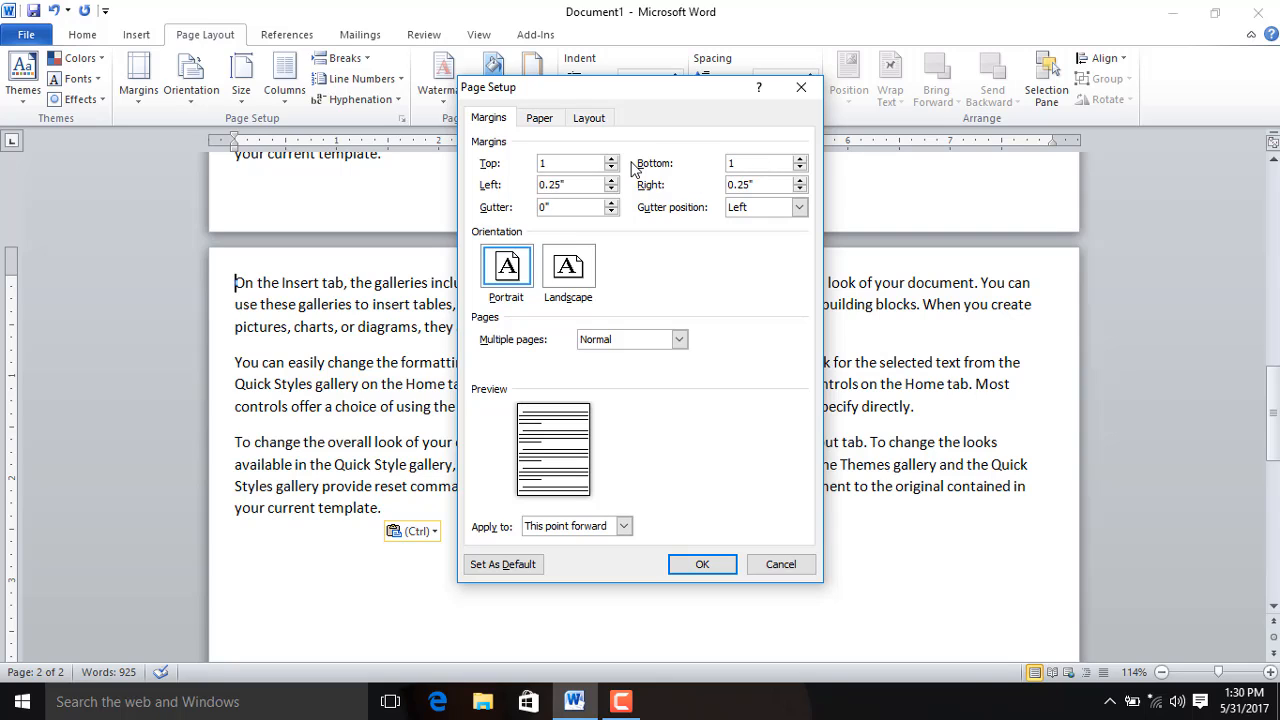
key(Tab)
text(1)
click(757, 186)
drag(757, 186, 632, 187)
text(1)
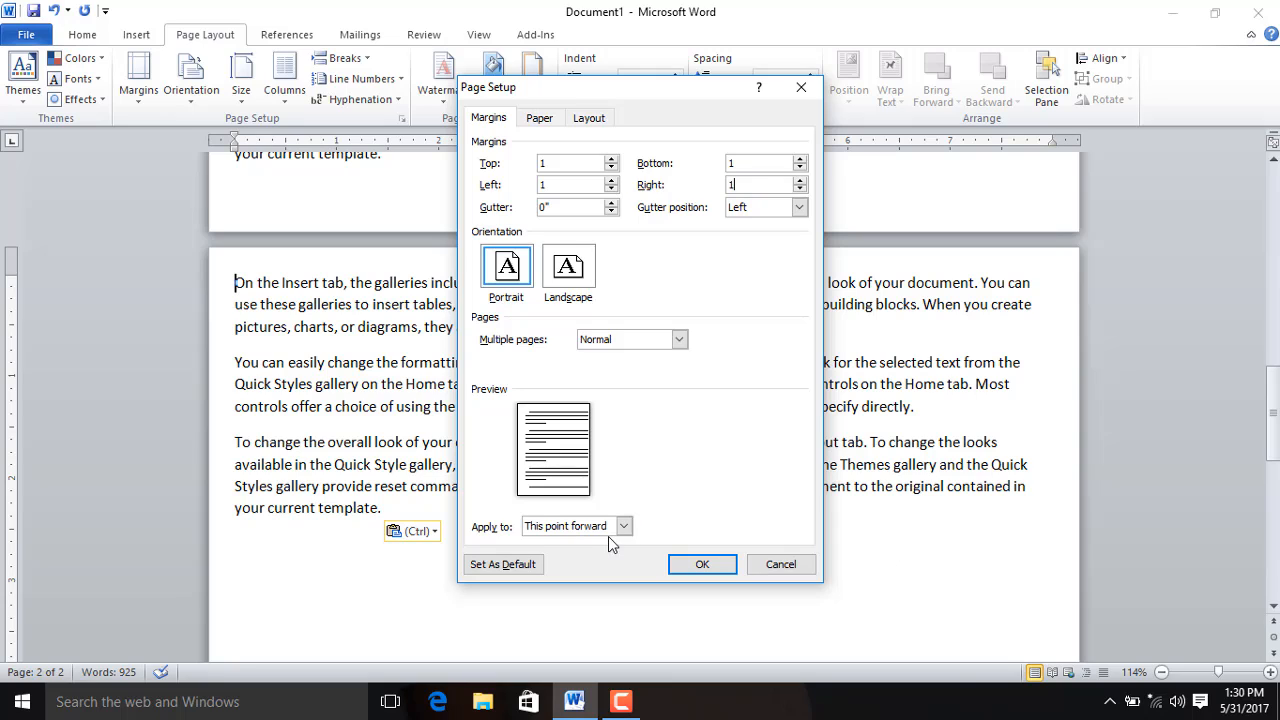
click(690, 564)
- Compare the margins of the first page with those of the second page
scroll(678, 545, down, 6)
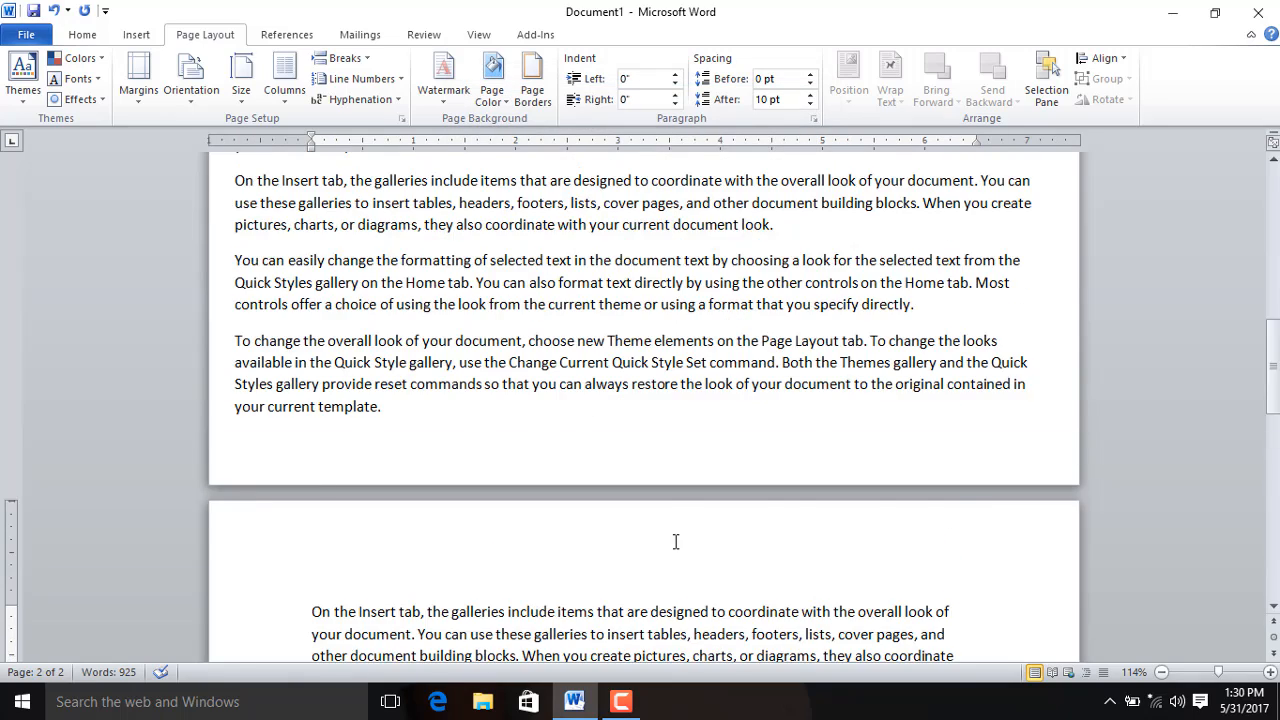
scroll(673, 537, up, 10)
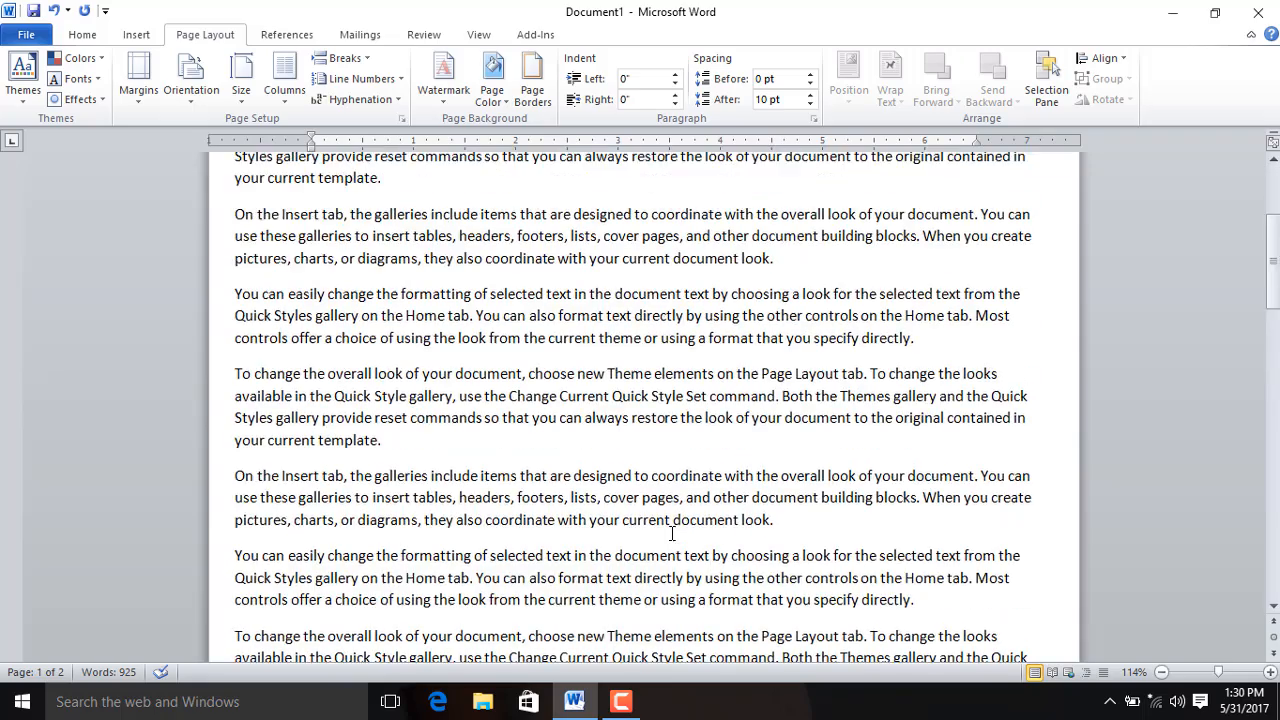
scroll(672, 533, down, 5)
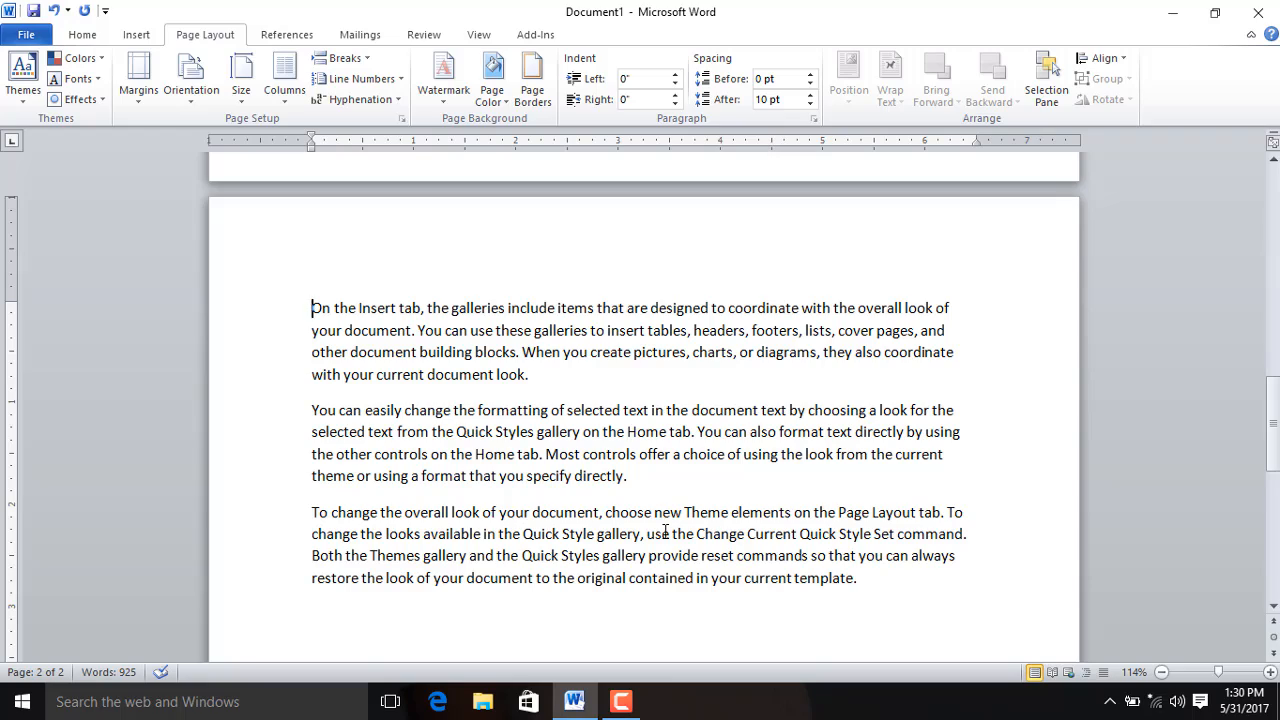
scroll(665, 531, up, 6)
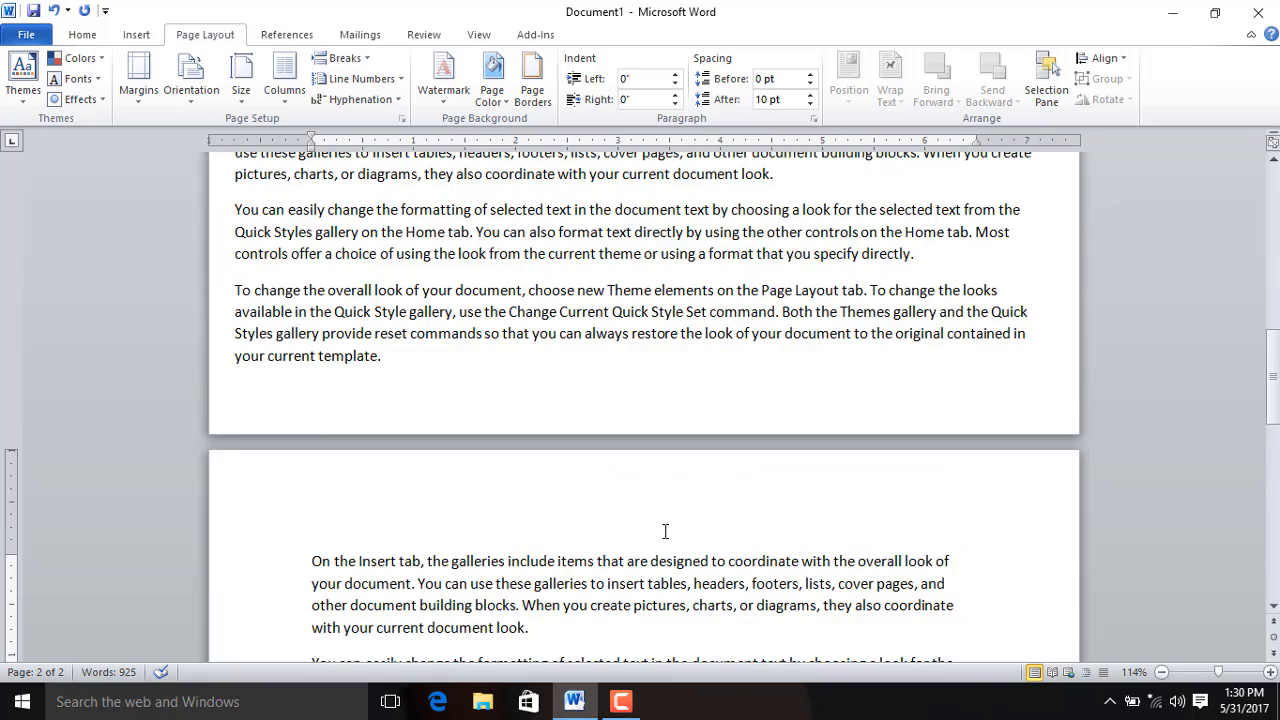
scroll(663, 531, up, 3)
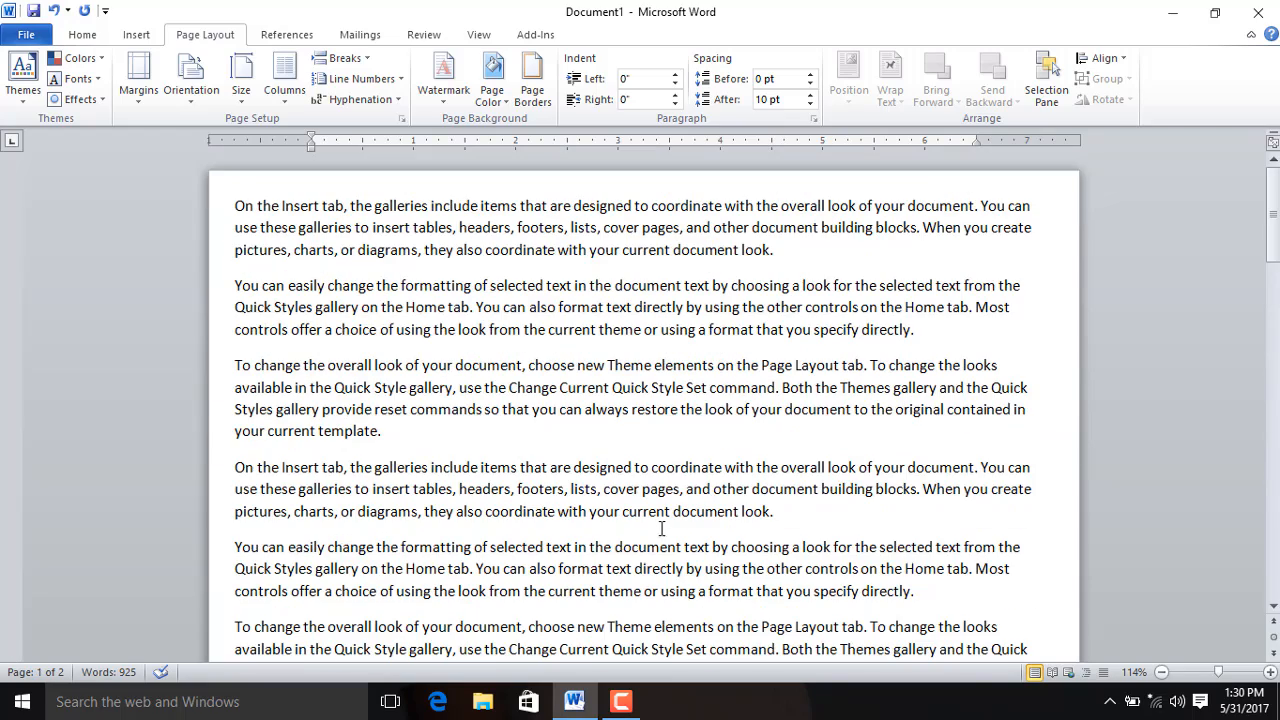
scroll(661, 528, down, 10)
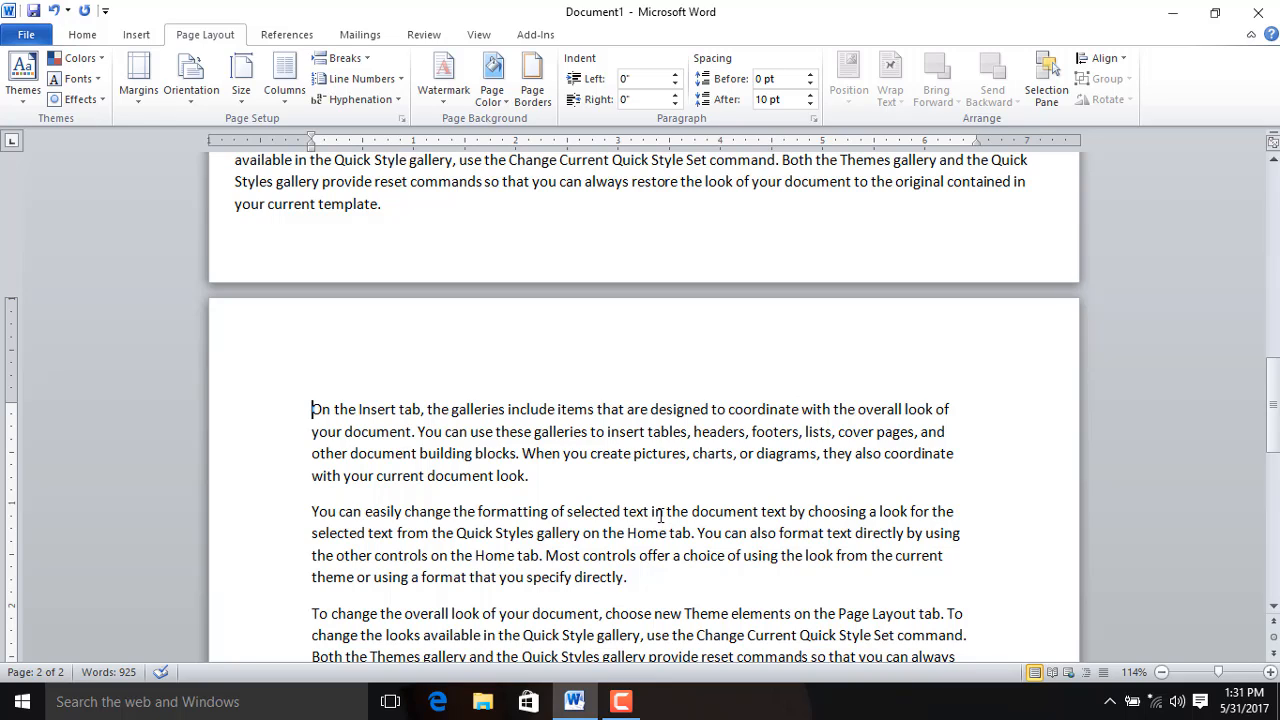
scroll(660, 515, up, 10)
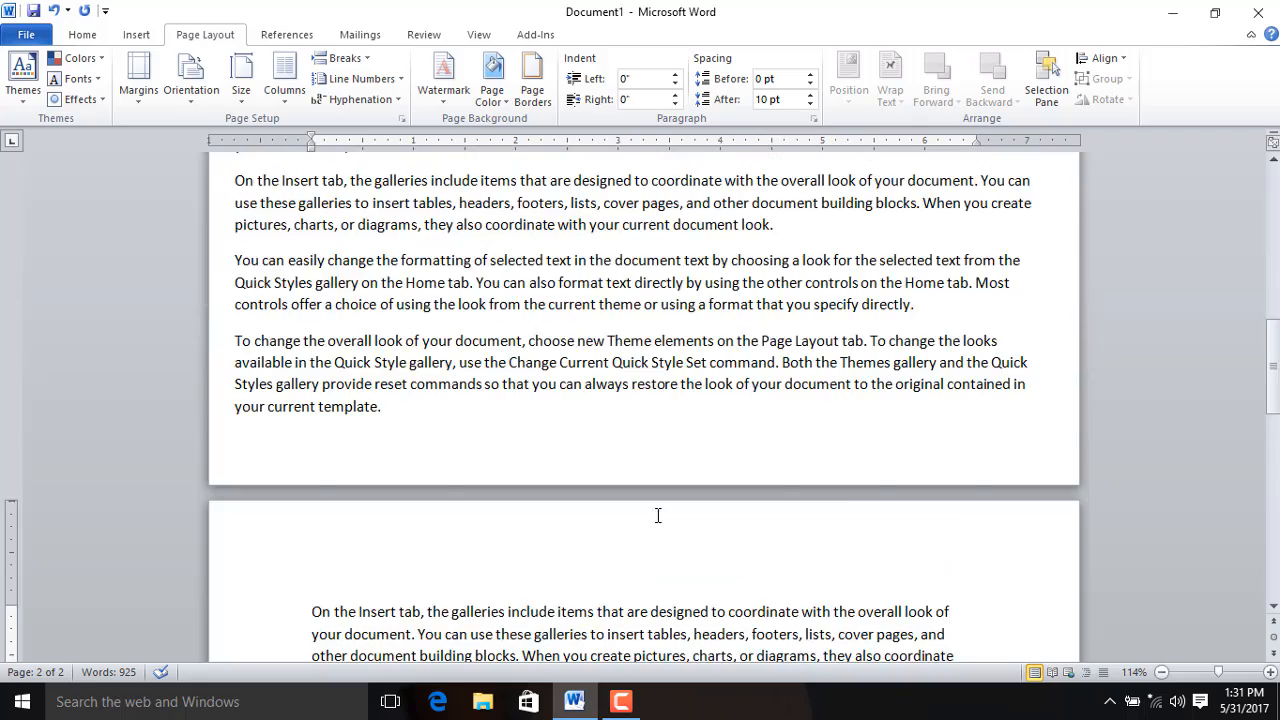
scroll(658, 510, up, 3)
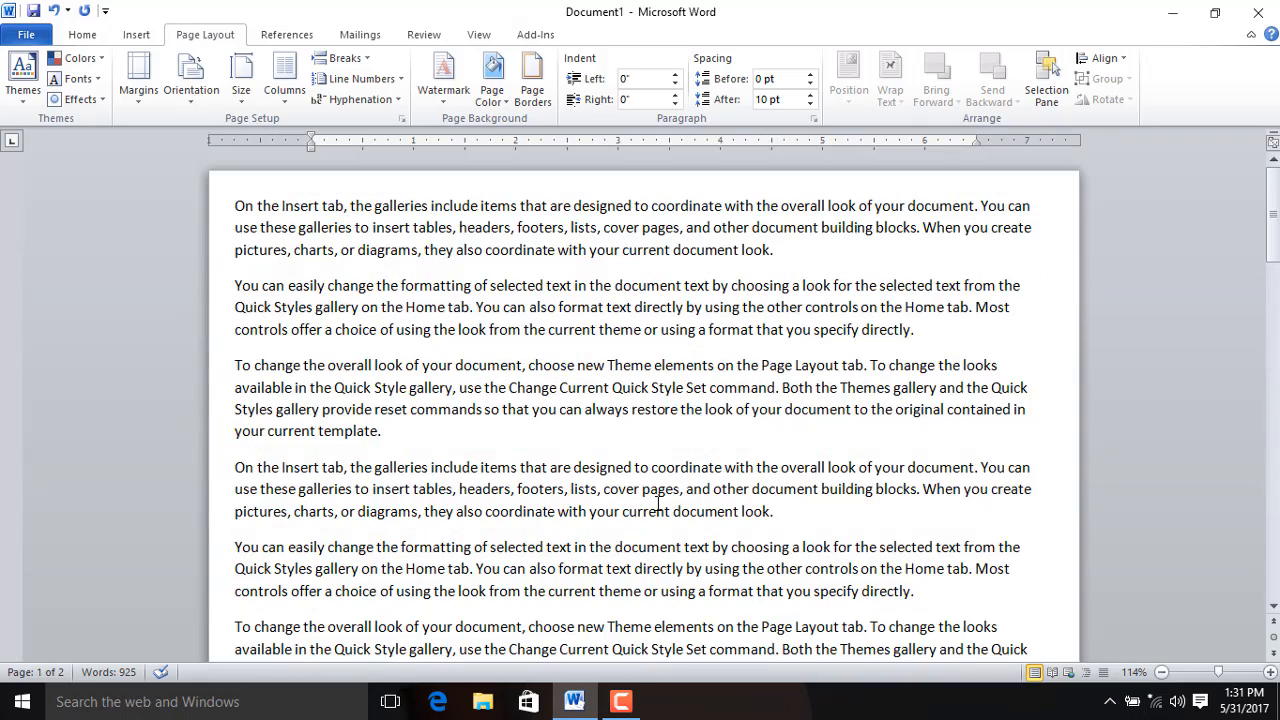
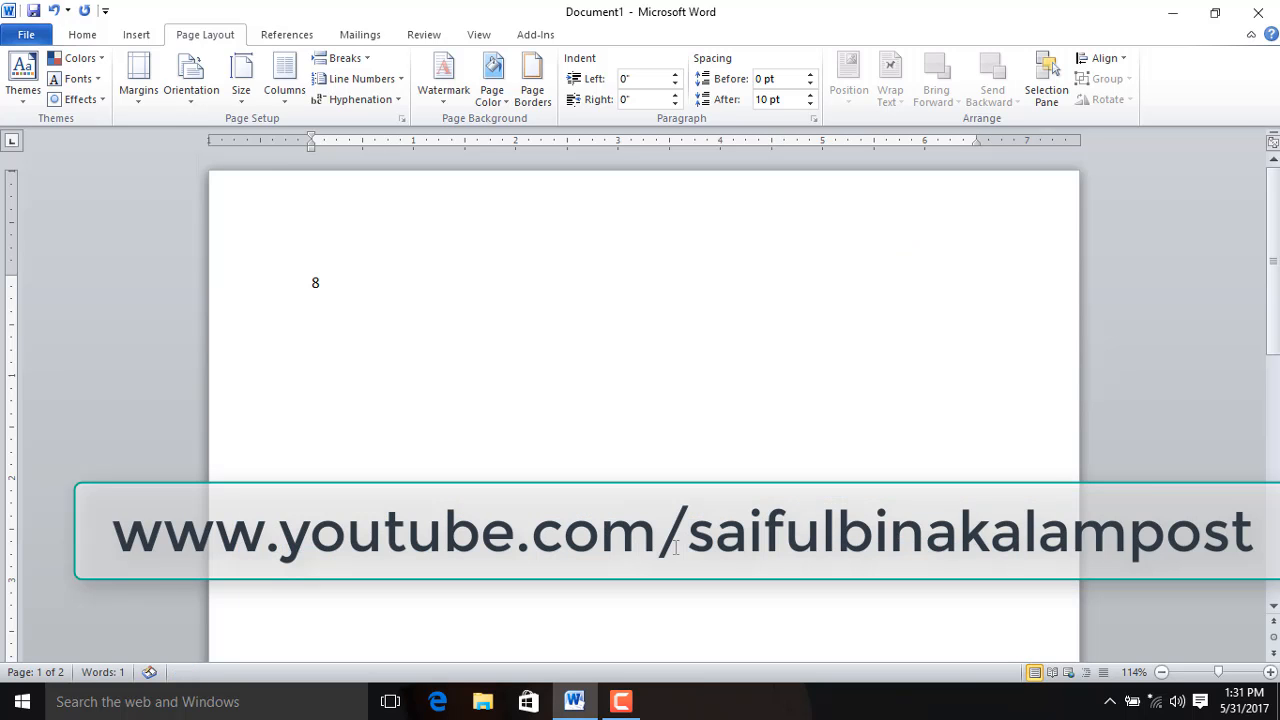
- Continue the paper dimension note on the page so that it reads "8.27 *"
text(.27 *)
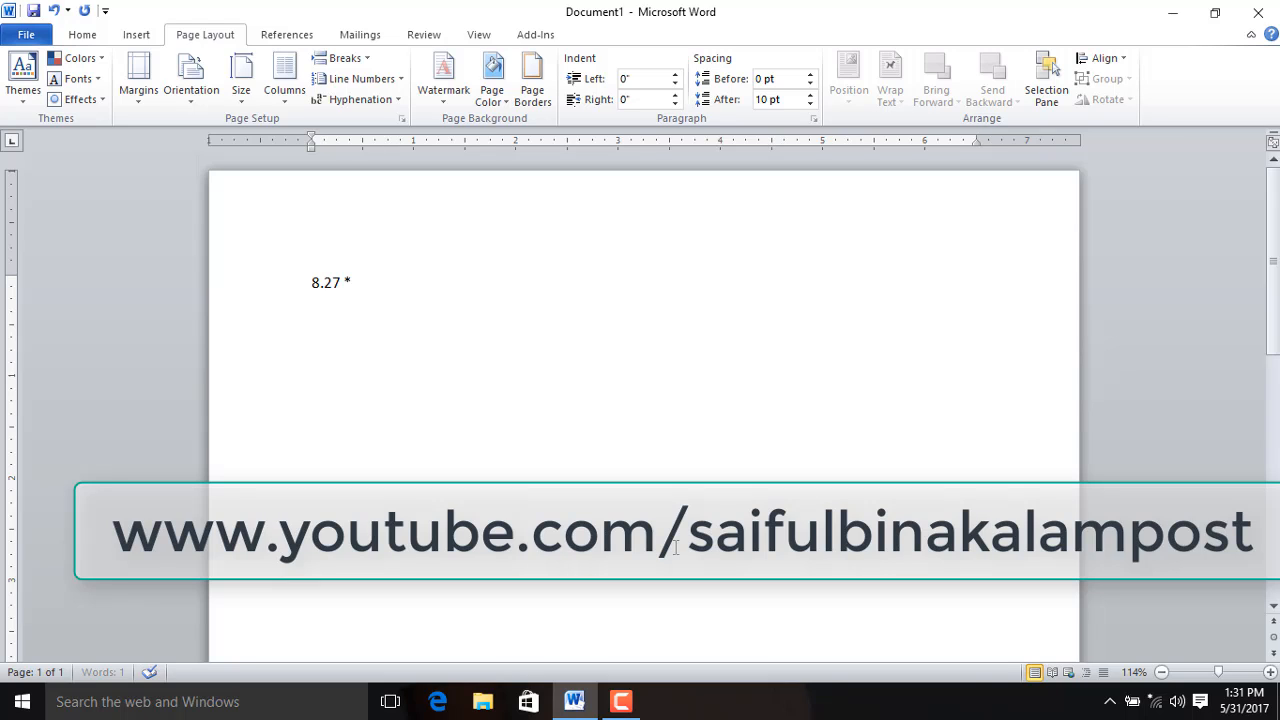
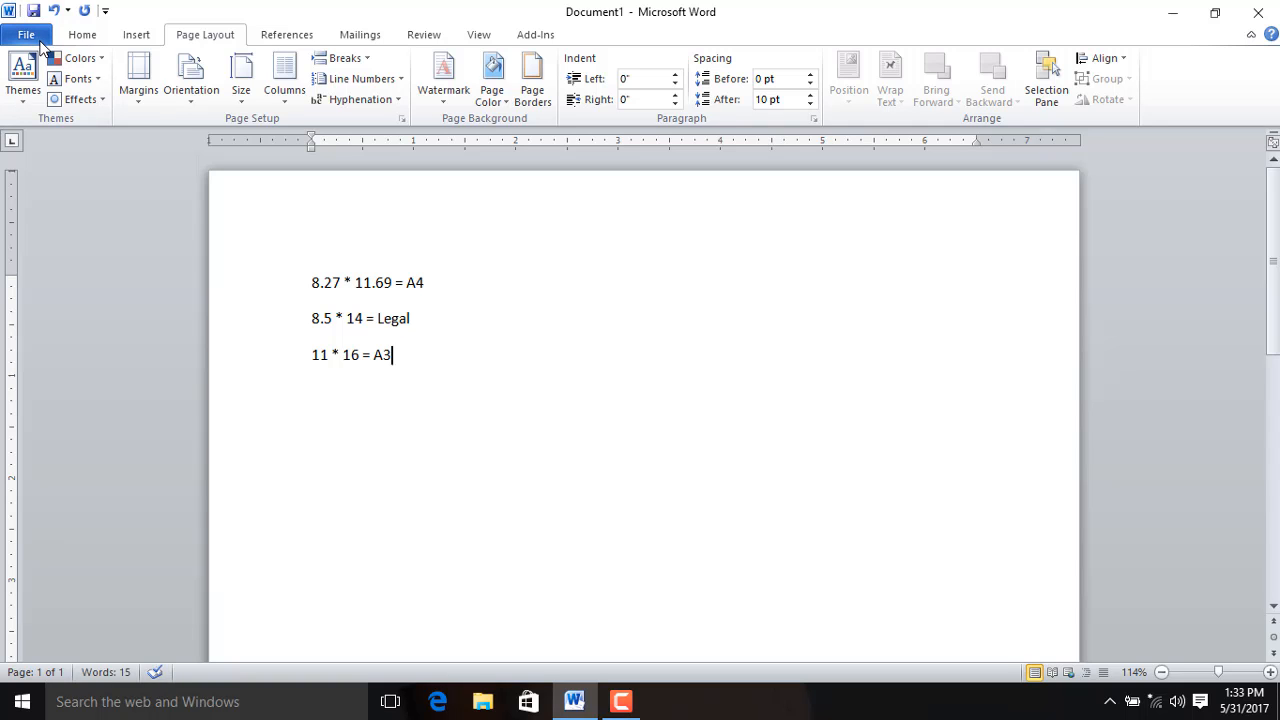
- Review the preset paper sizes and the full list of paper sizes in the page setup settings without changing anything
click(28, 32)
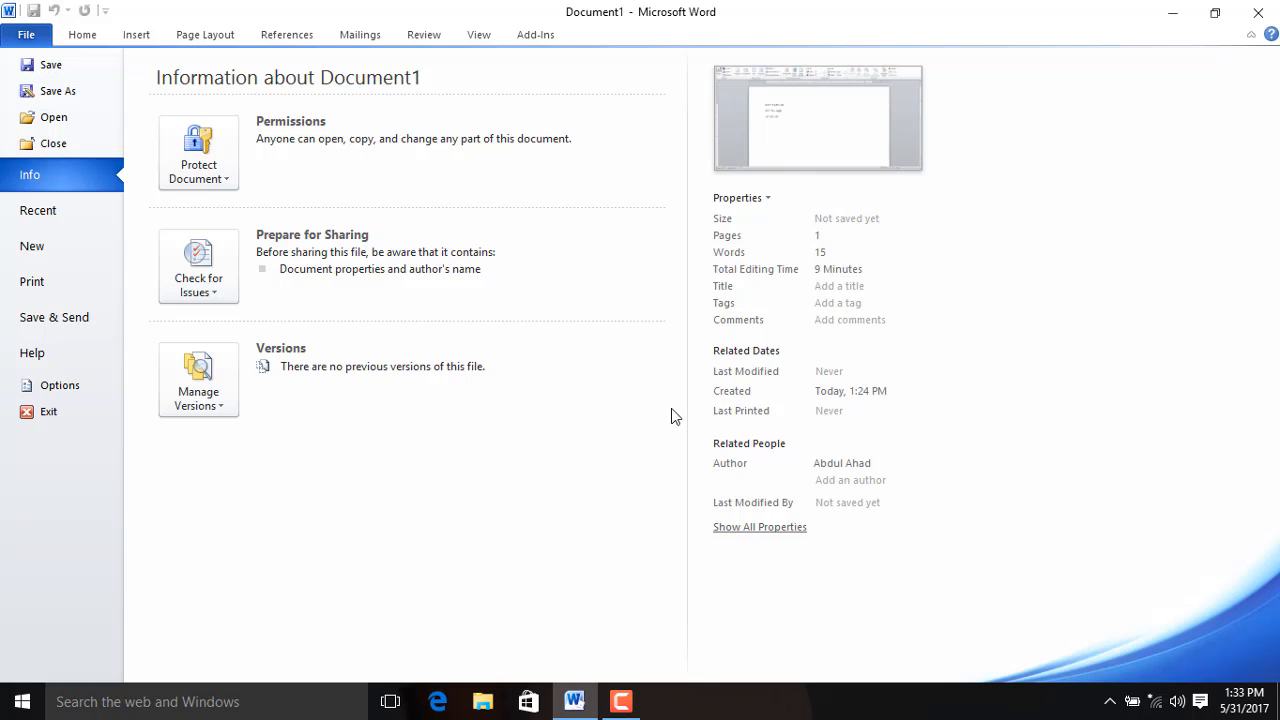
click(205, 34)
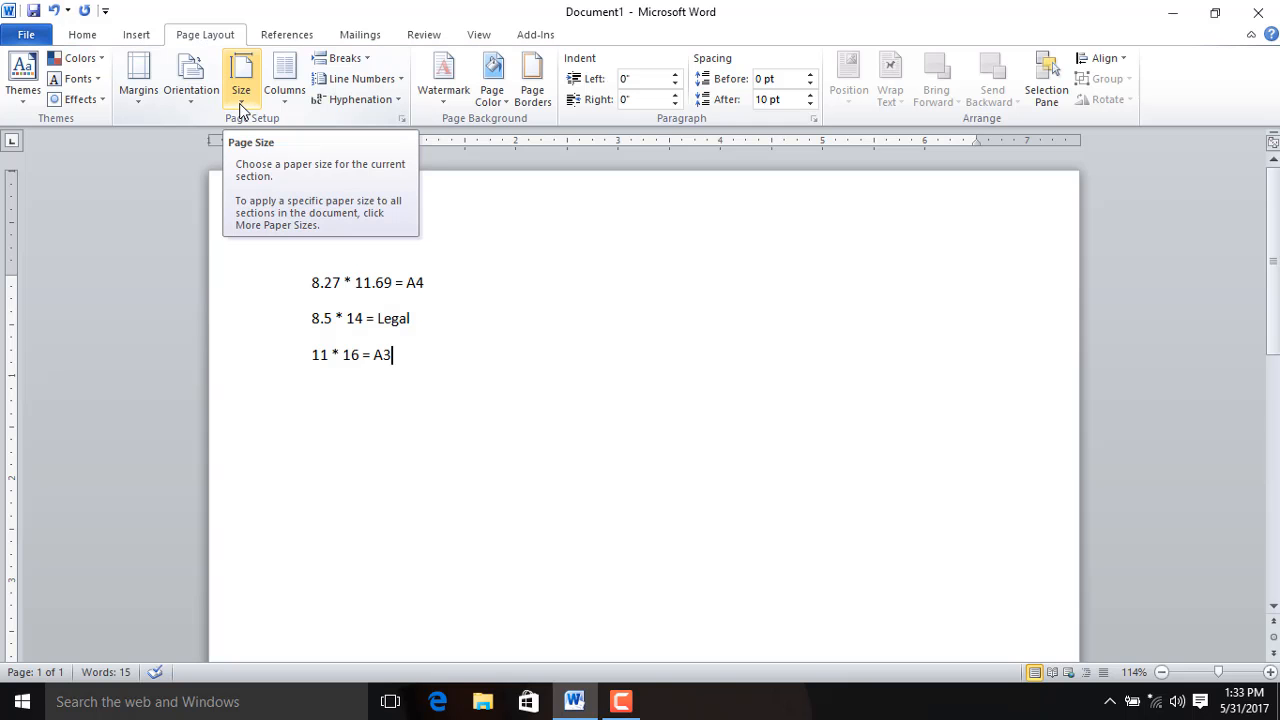
click(240, 100)
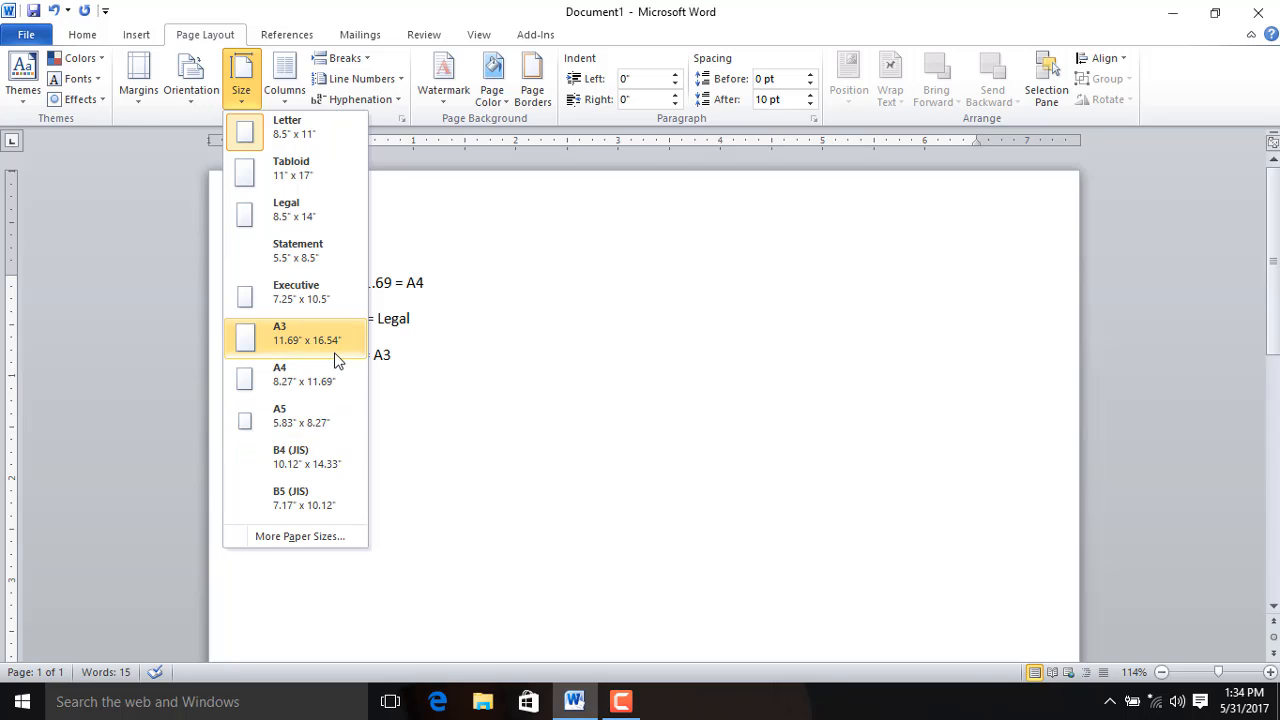
click(317, 538)
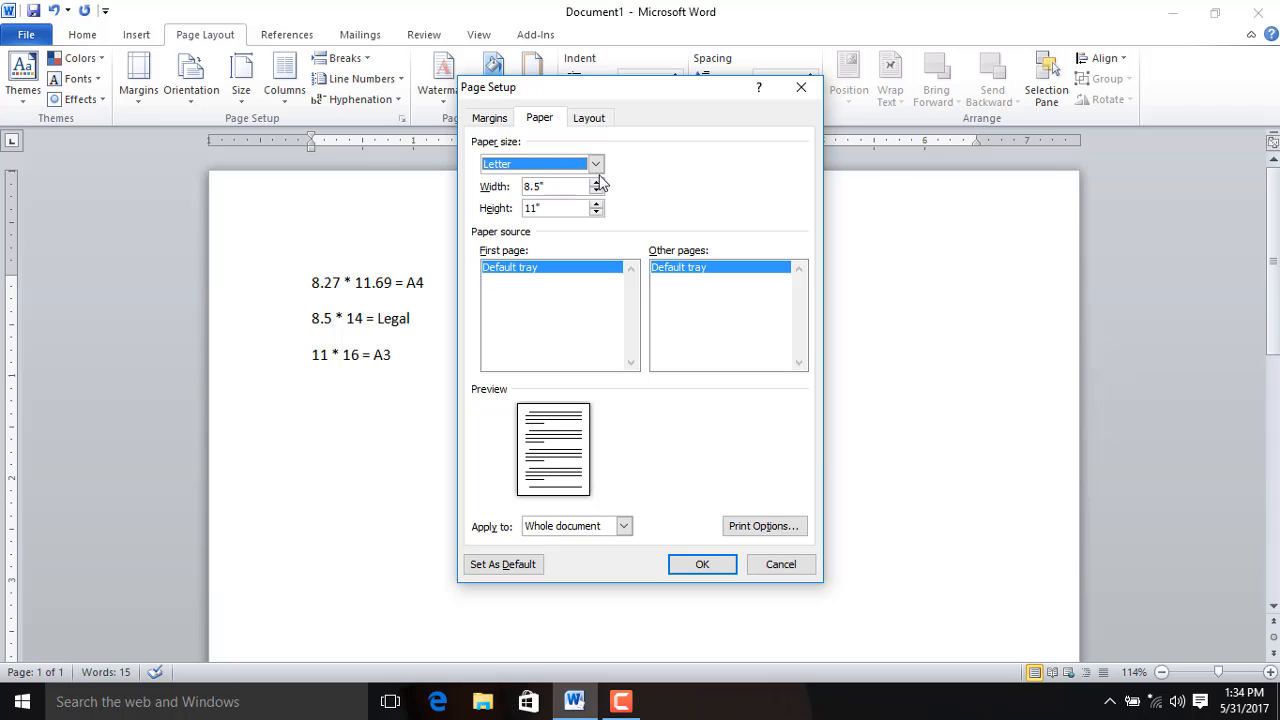
click(596, 165)
click(595, 164)
click(595, 164)
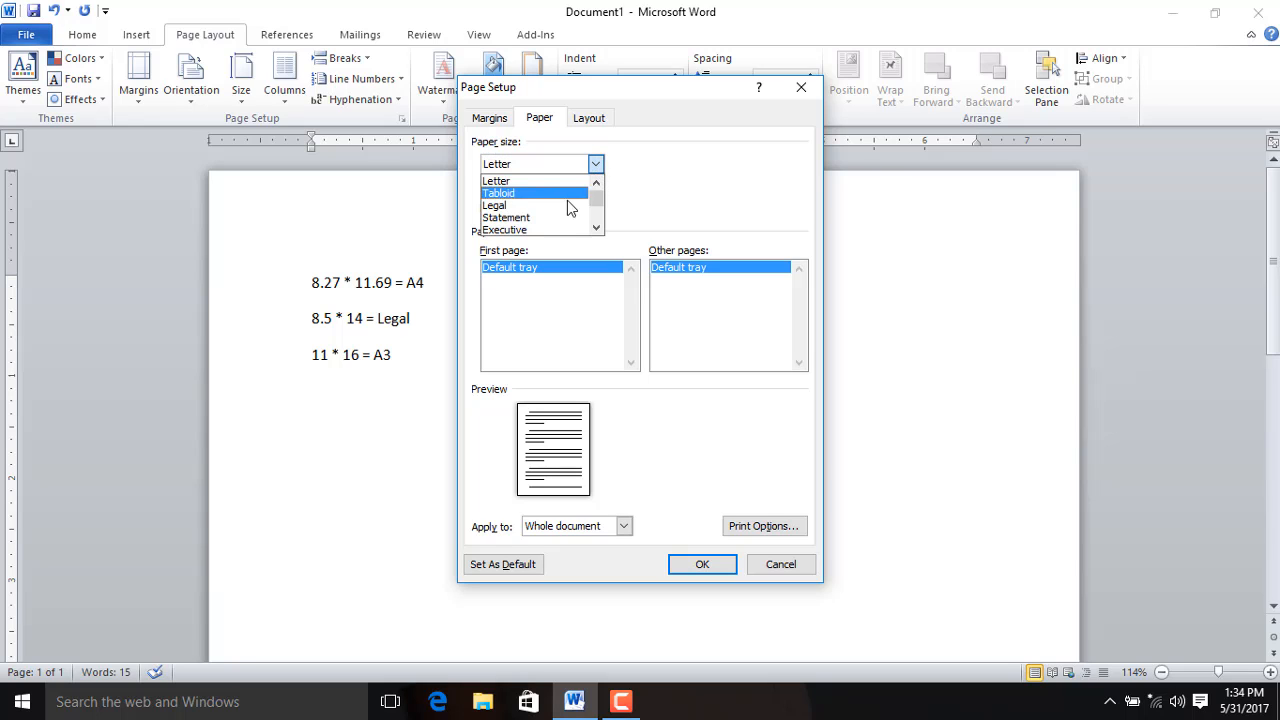
click(596, 230)
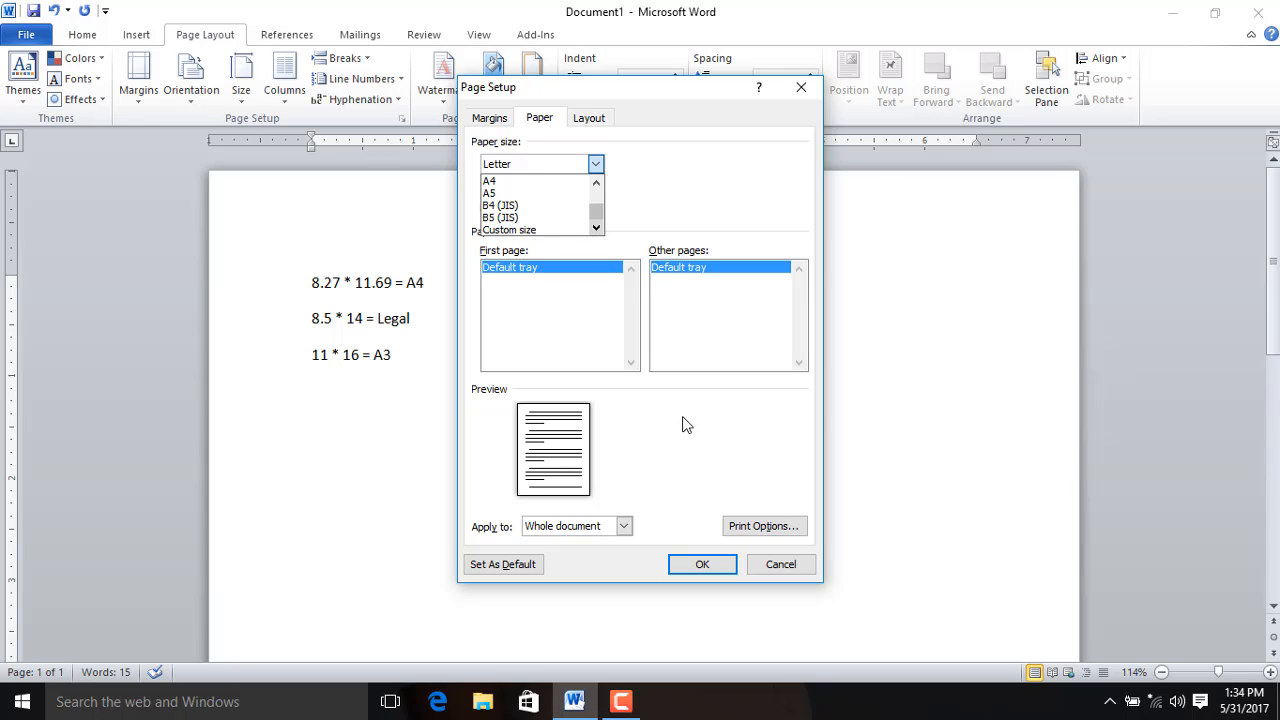
click(772, 568)
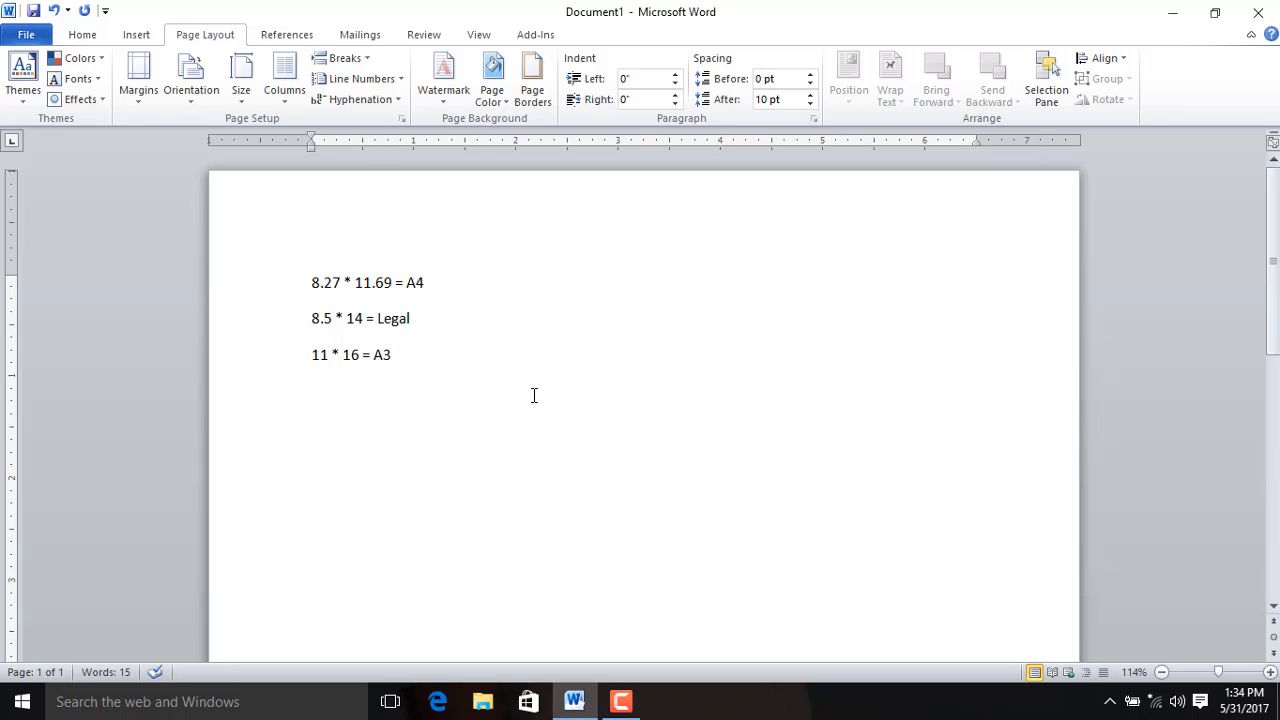
- Delete the three lines of paper size notes (A4, Legal and A3) from the page
triple_click(280, 274)
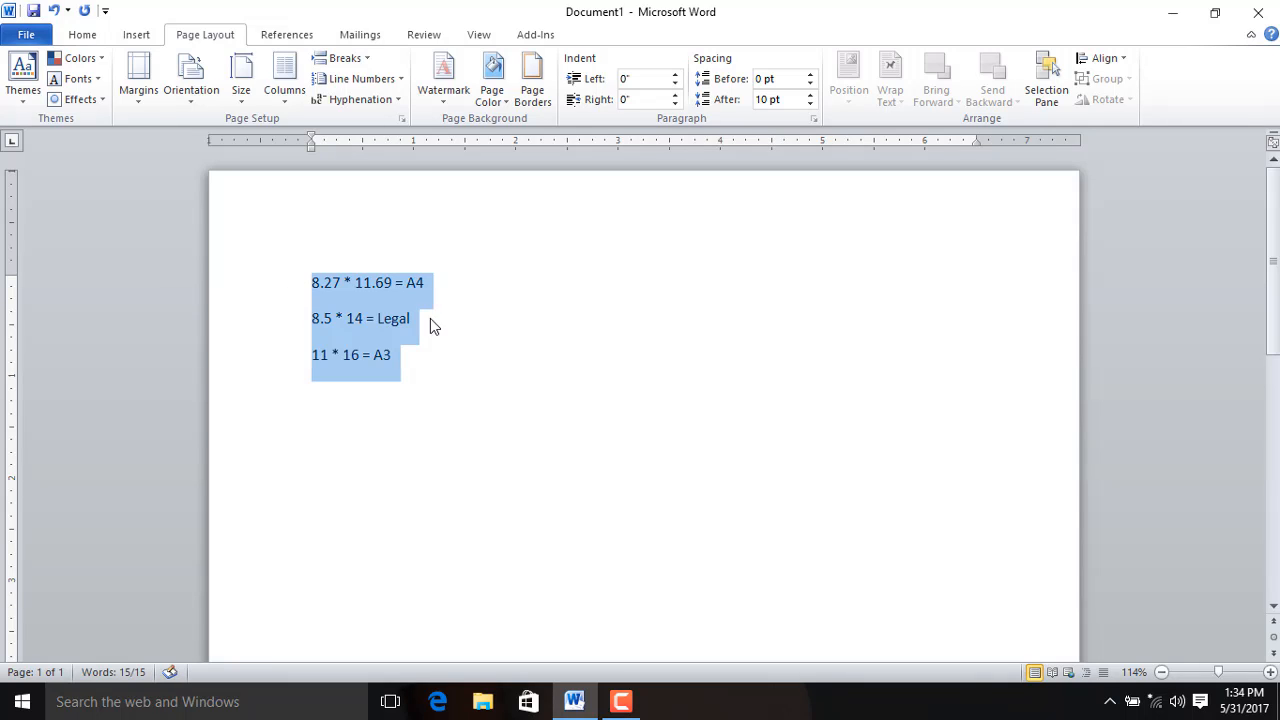
key(Delete)
ctrl+scroll(494, 350, down, 6)
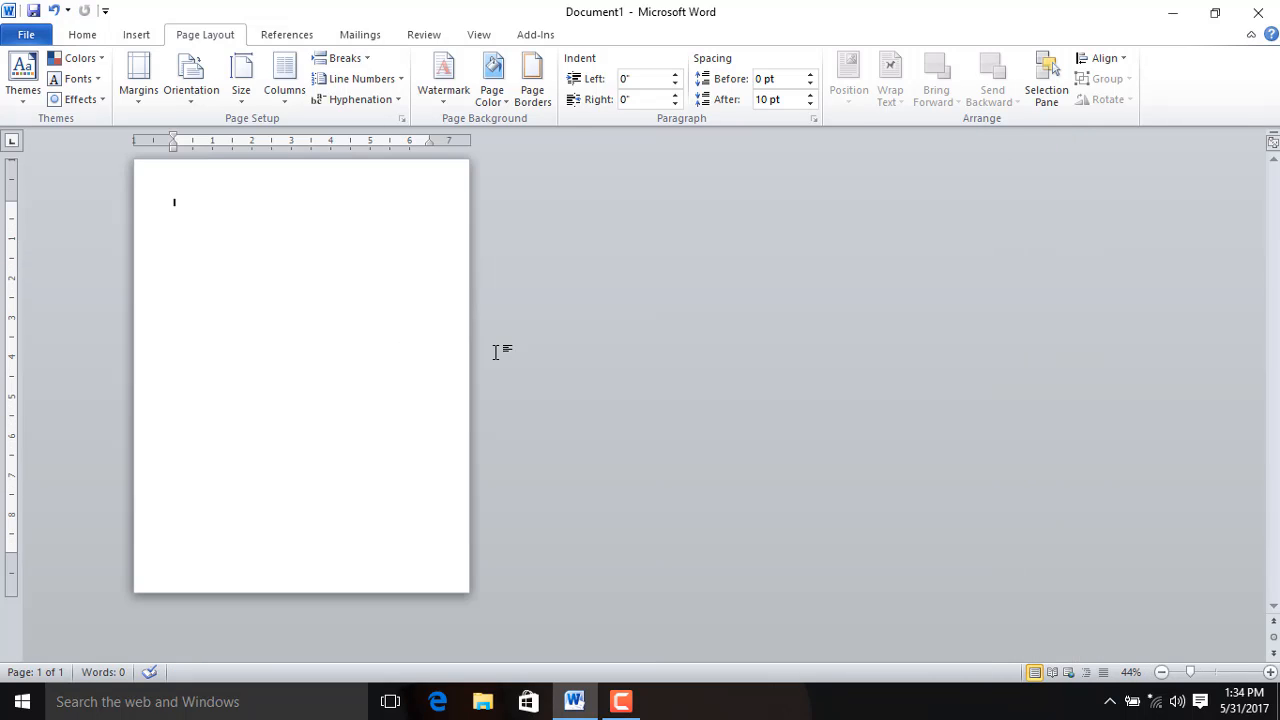
ctrl+scroll(494, 350, down, 2)
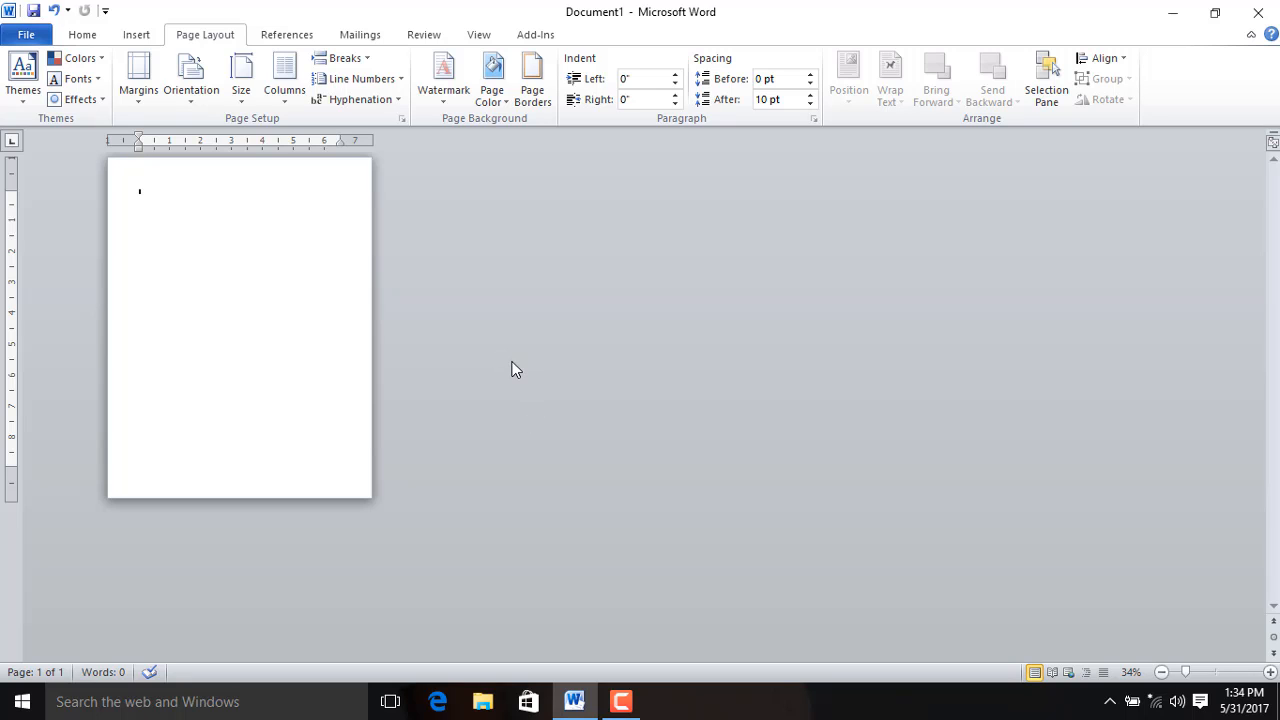
ctrl+scroll(511, 370, down, 3)
ctrl+scroll(511, 370, up, 6)
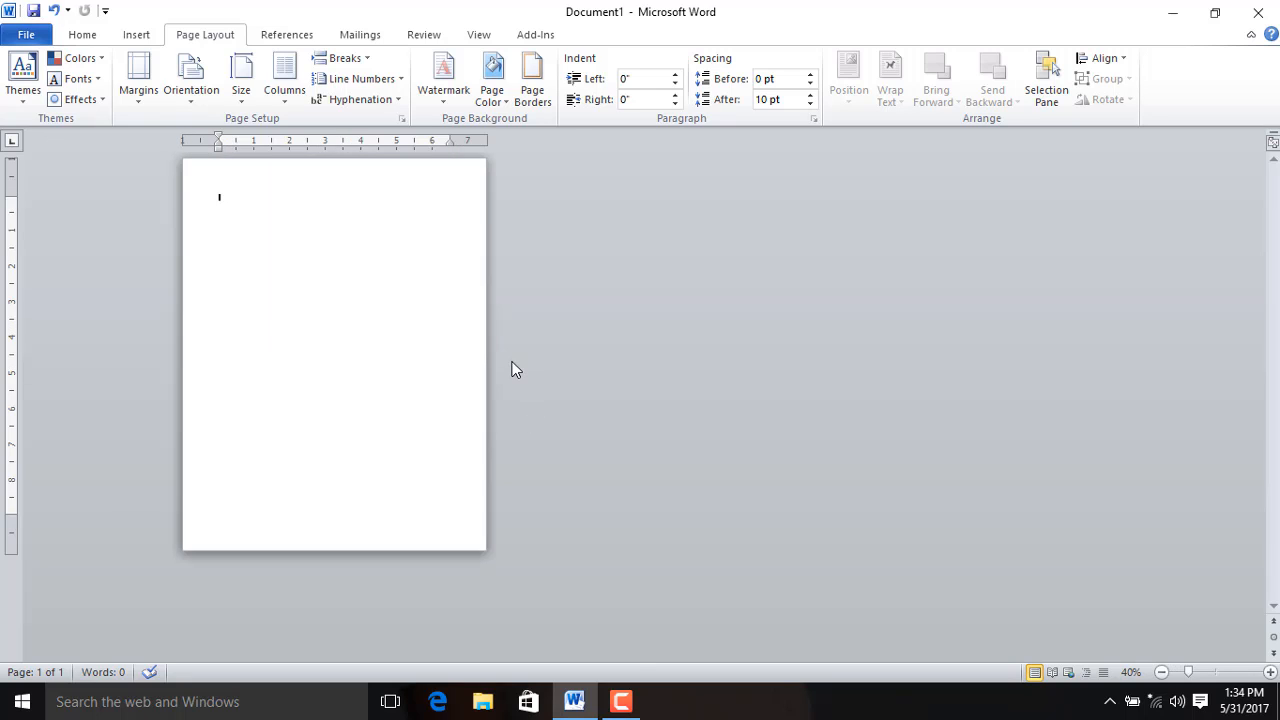
scroll(511, 361, up, 1)
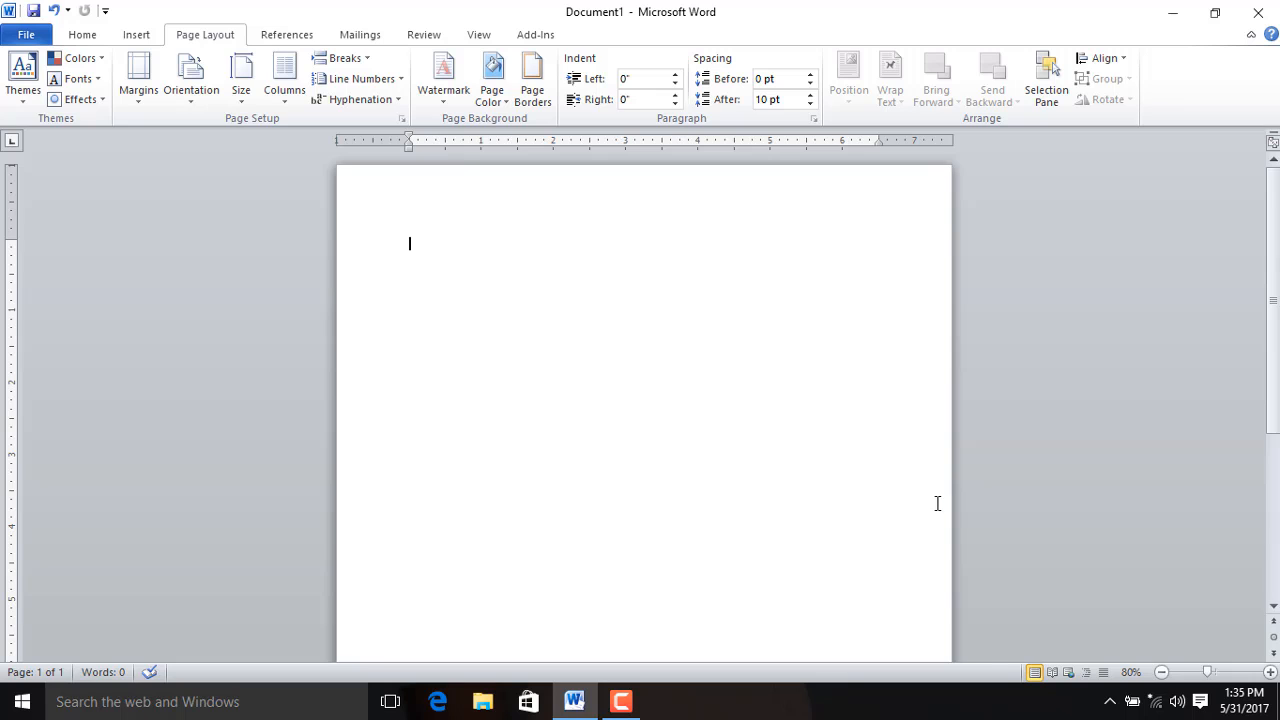
ctrl+scroll(935, 498, up, 3)
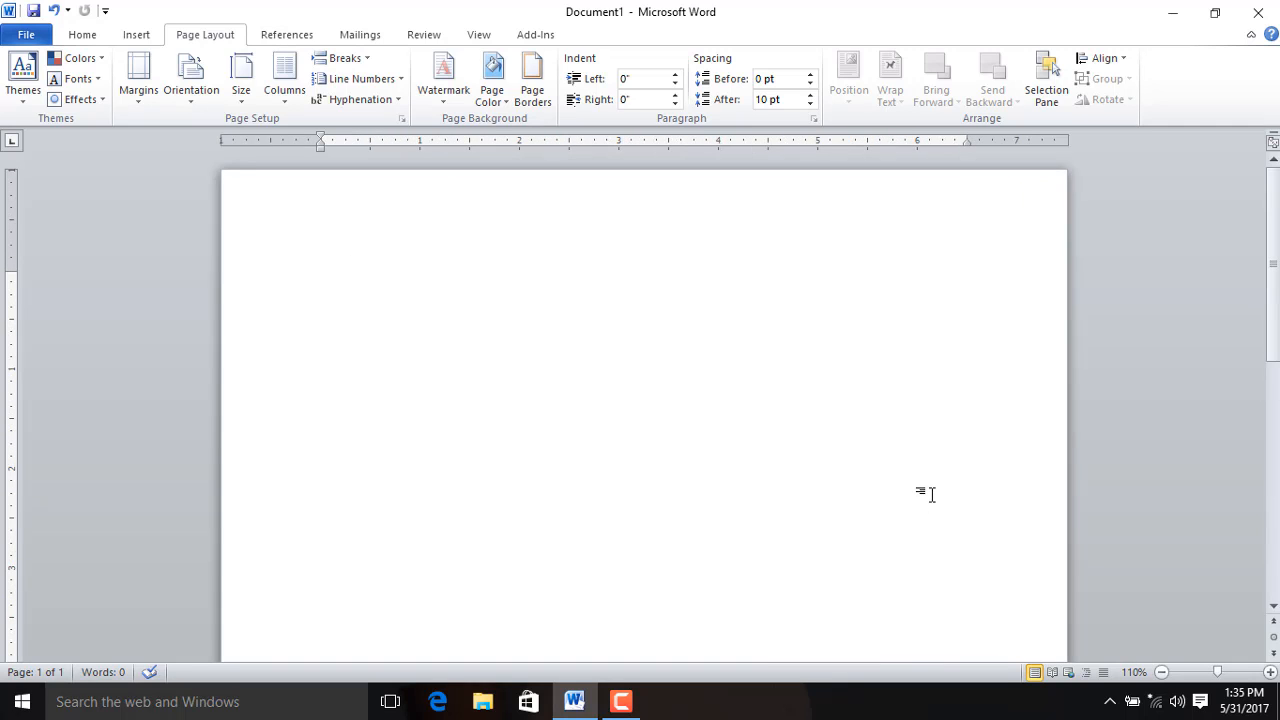
ctrl+scroll(931, 494, up, 15)
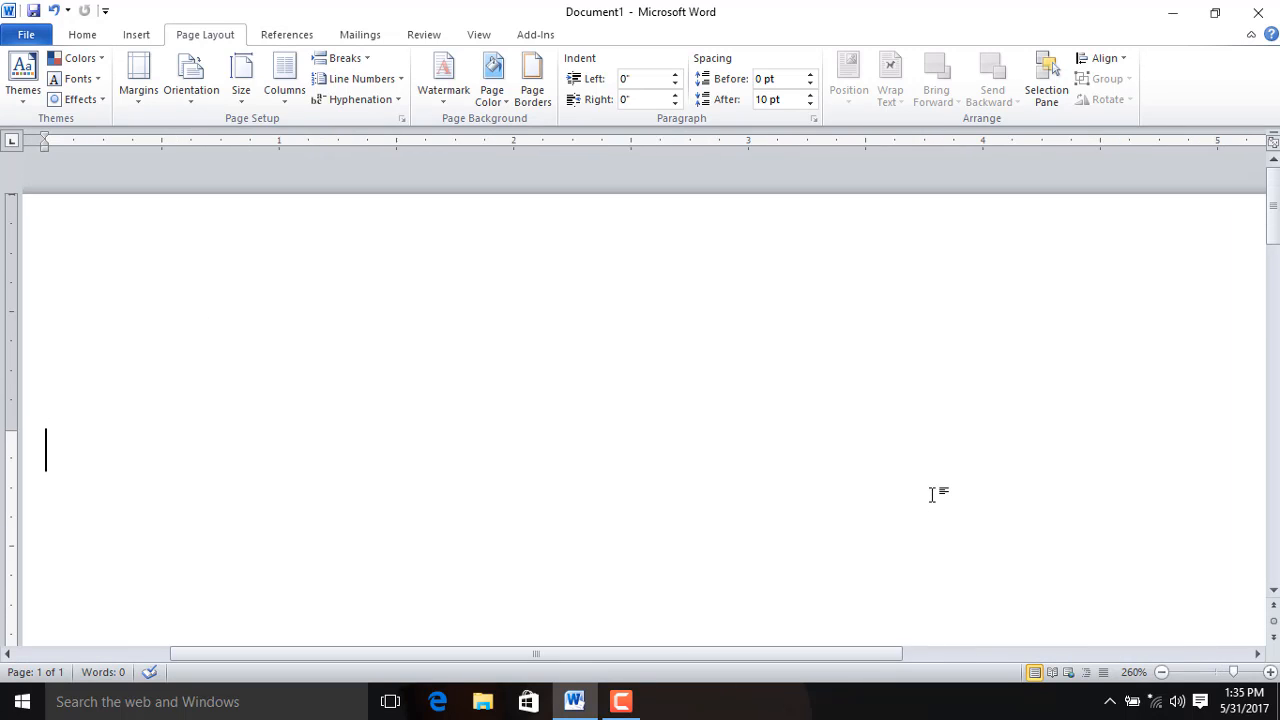
ctrl+scroll(931, 494, down, 13)
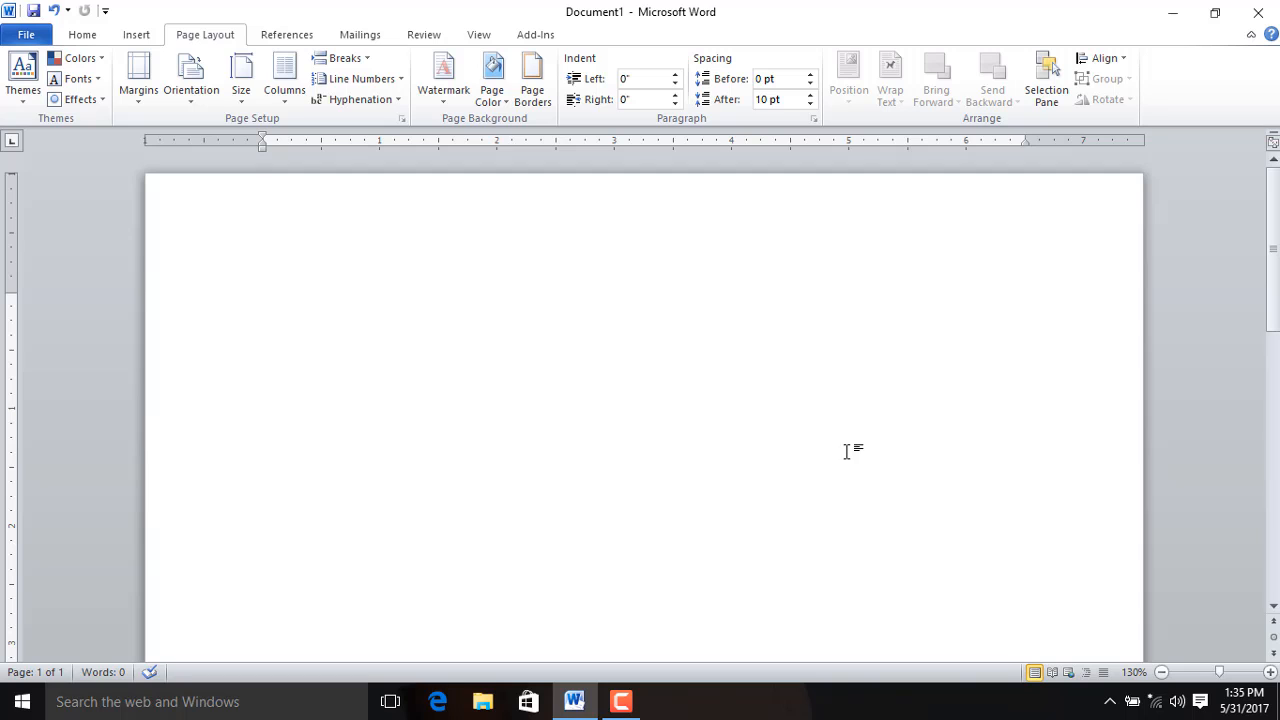
- Change the document's paper size to Legal (8.5" x 14"), followed by A4 (8.27" x 11.69")
click(244, 97)
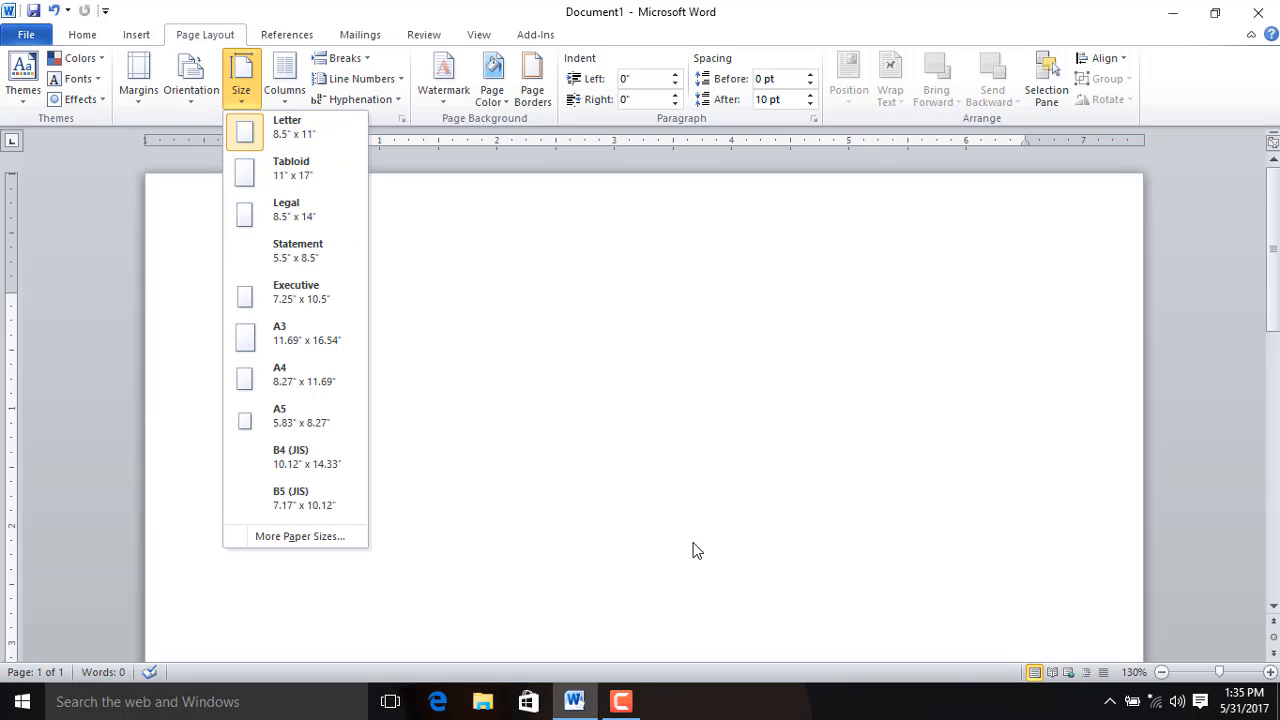
click(296, 227)
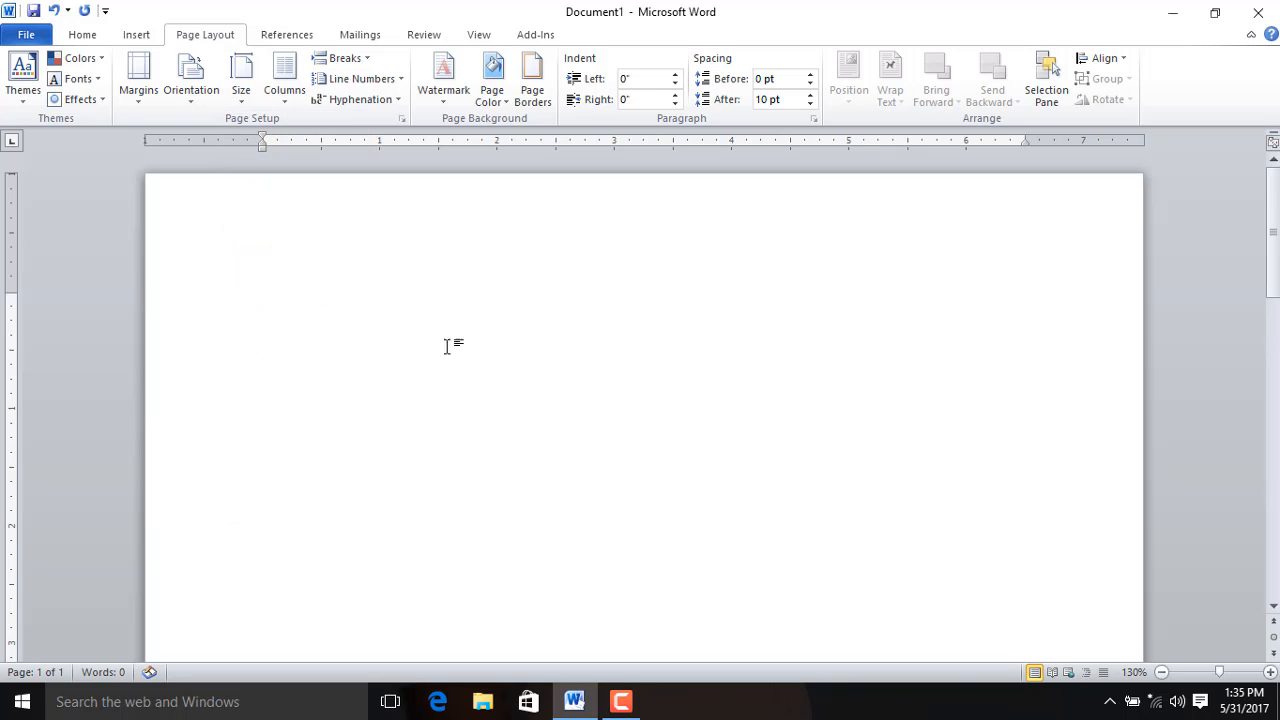
scroll(517, 422, down, 10)
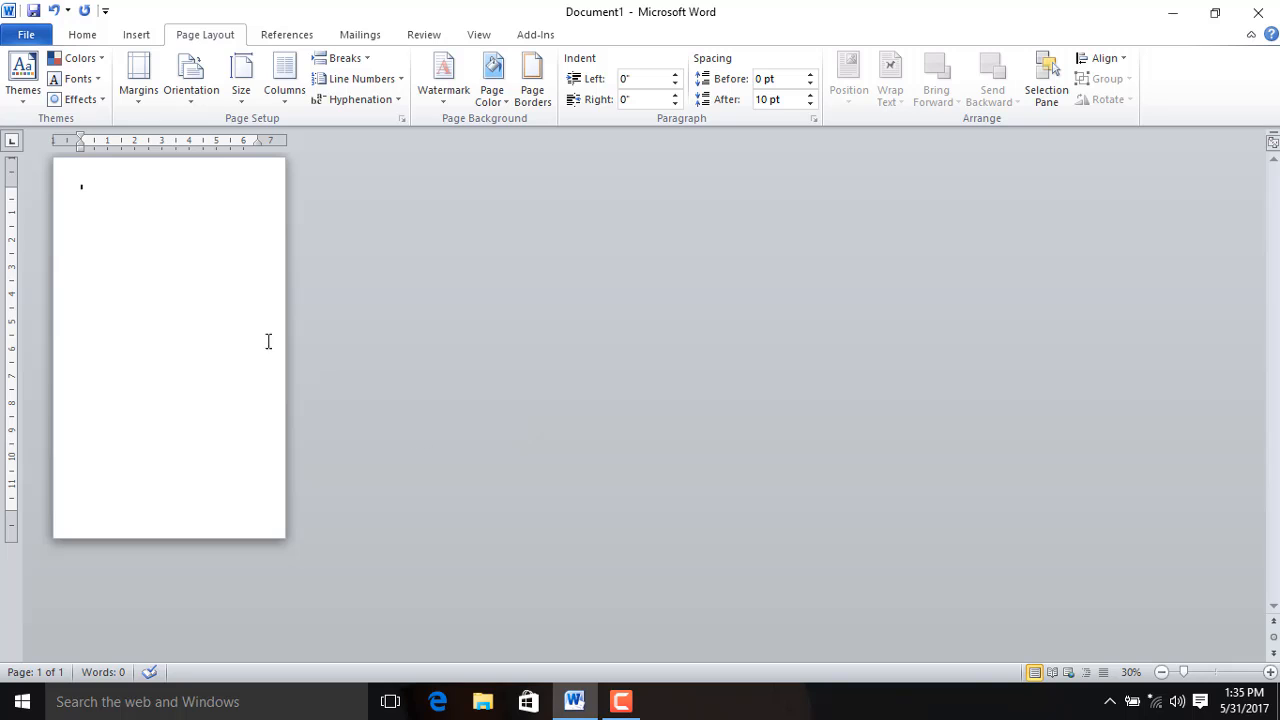
click(241, 90)
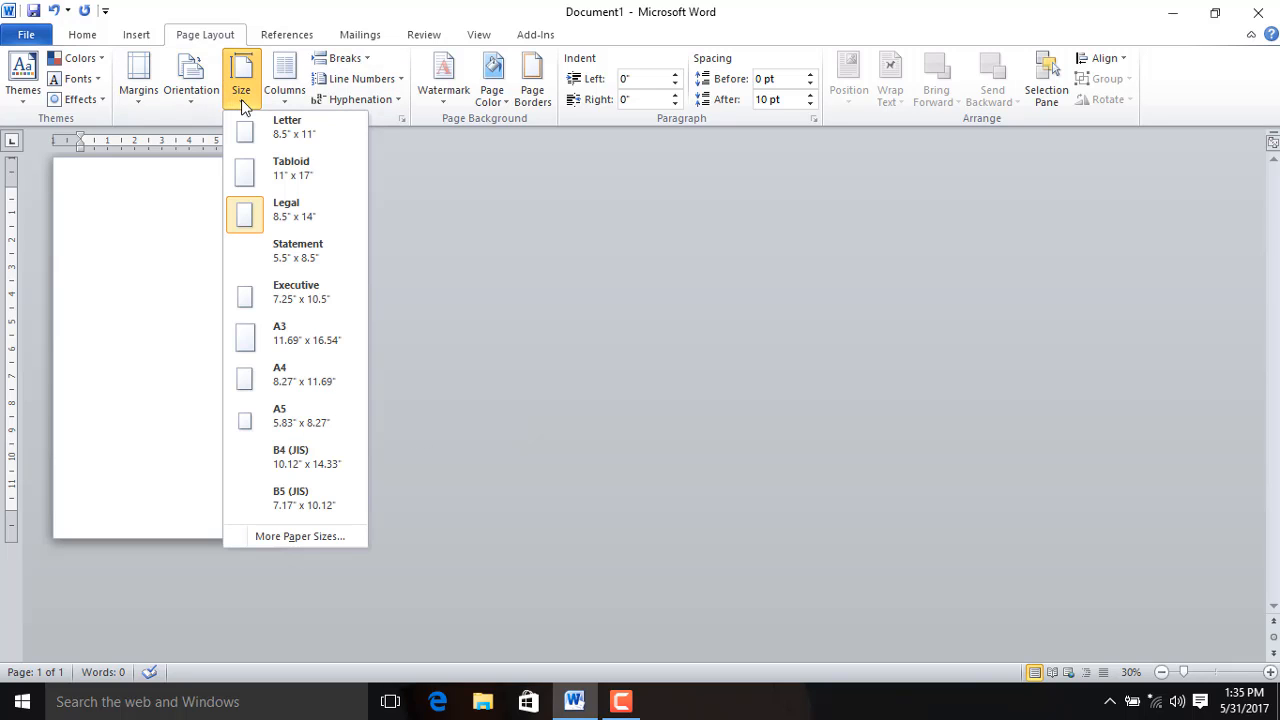
click(297, 370)
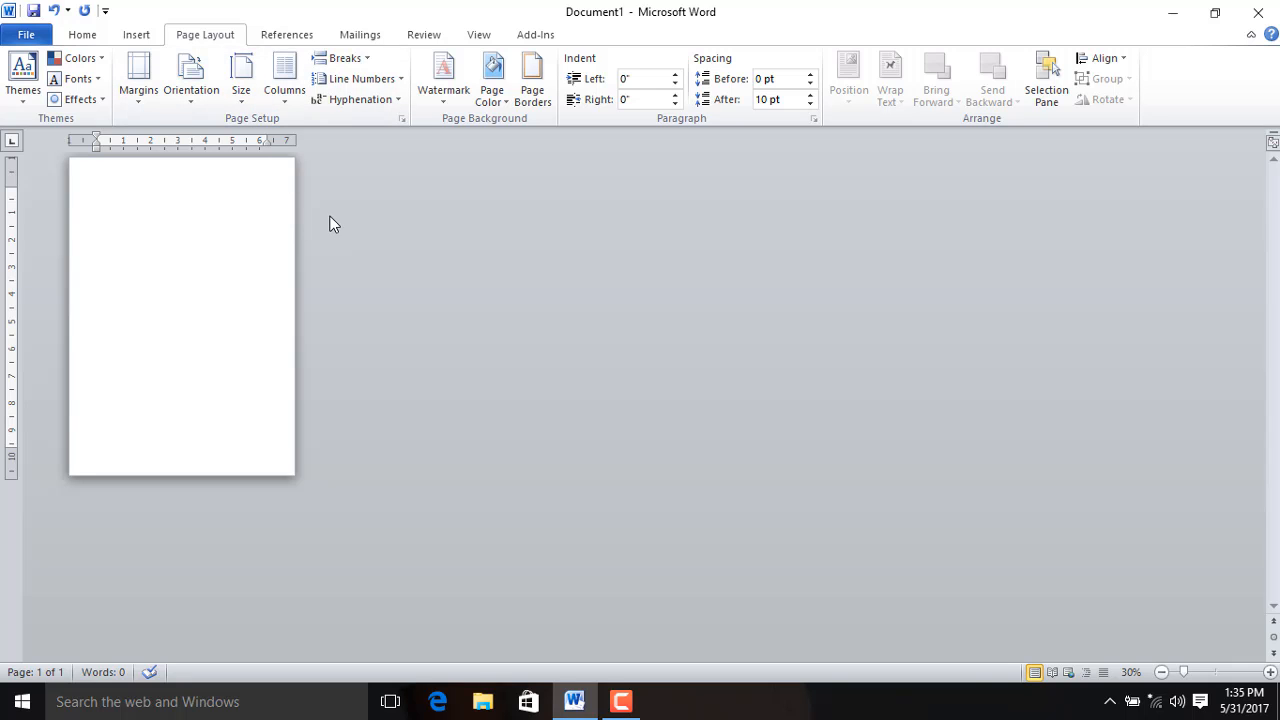
- Set a custom paper size for the whole document, 5 inches wide and 7 inches high
click(243, 100)
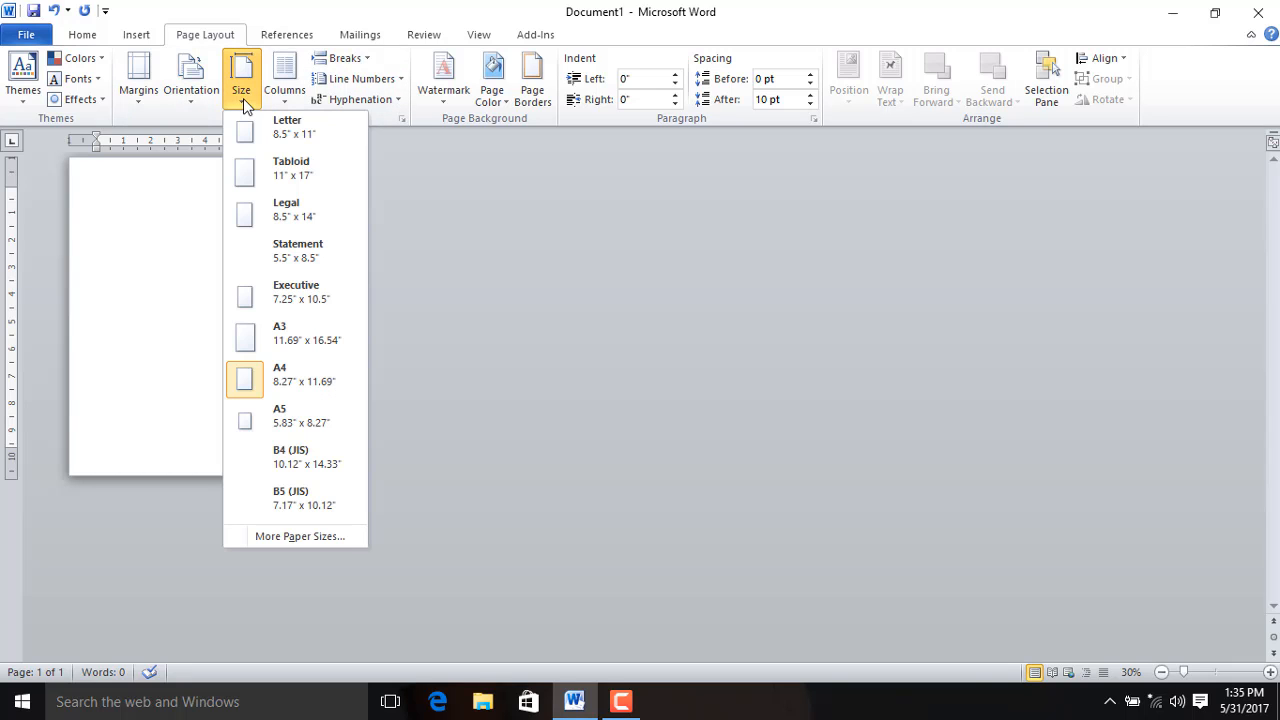
click(316, 538)
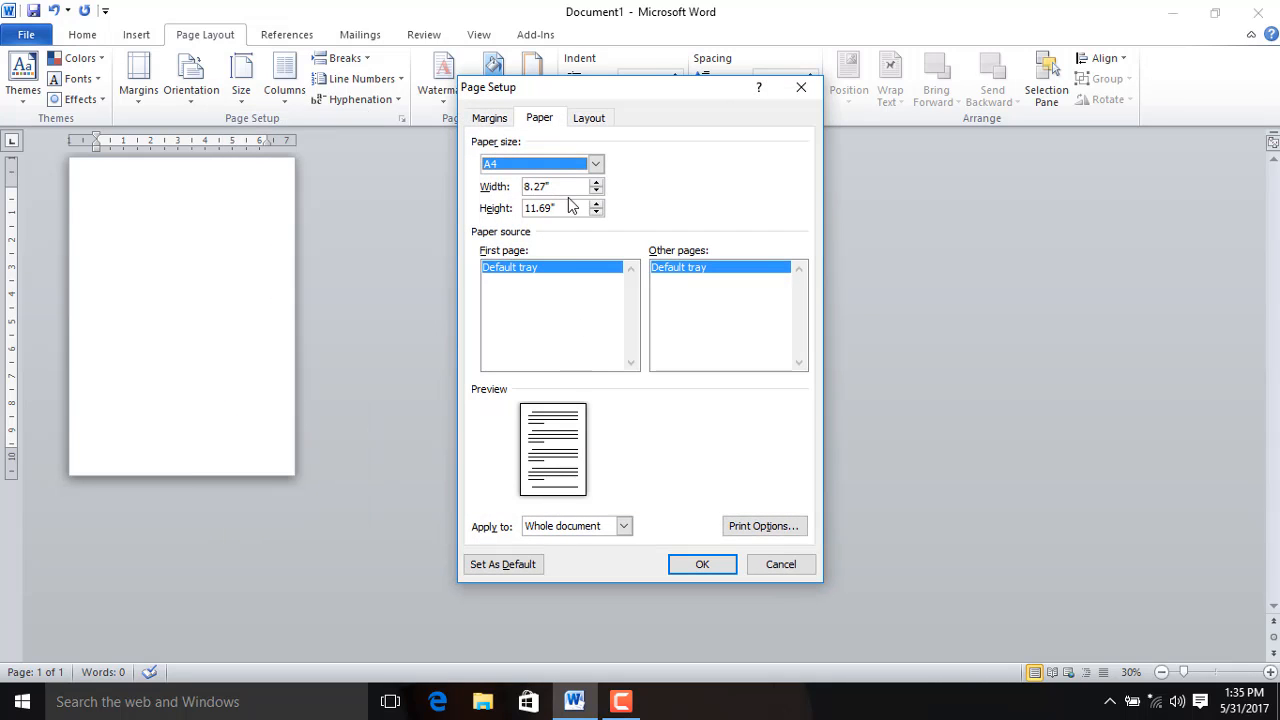
key(Tab)
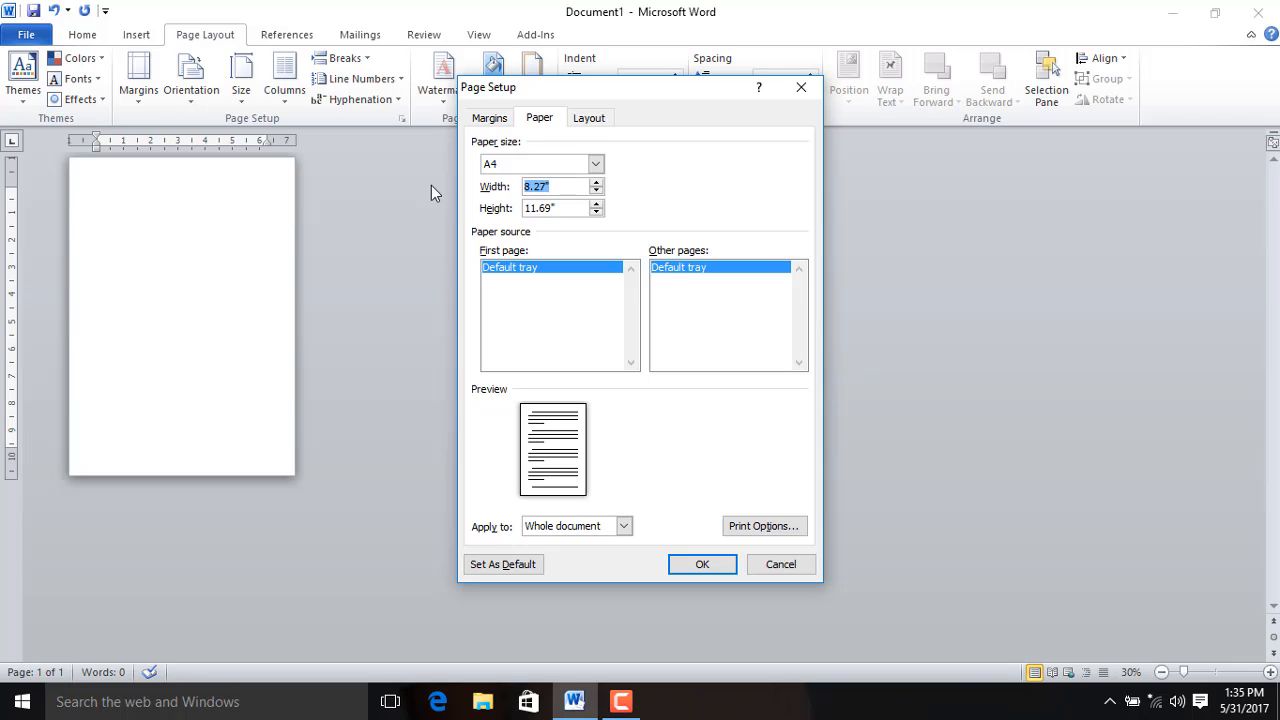
text(5)
key(Tab)
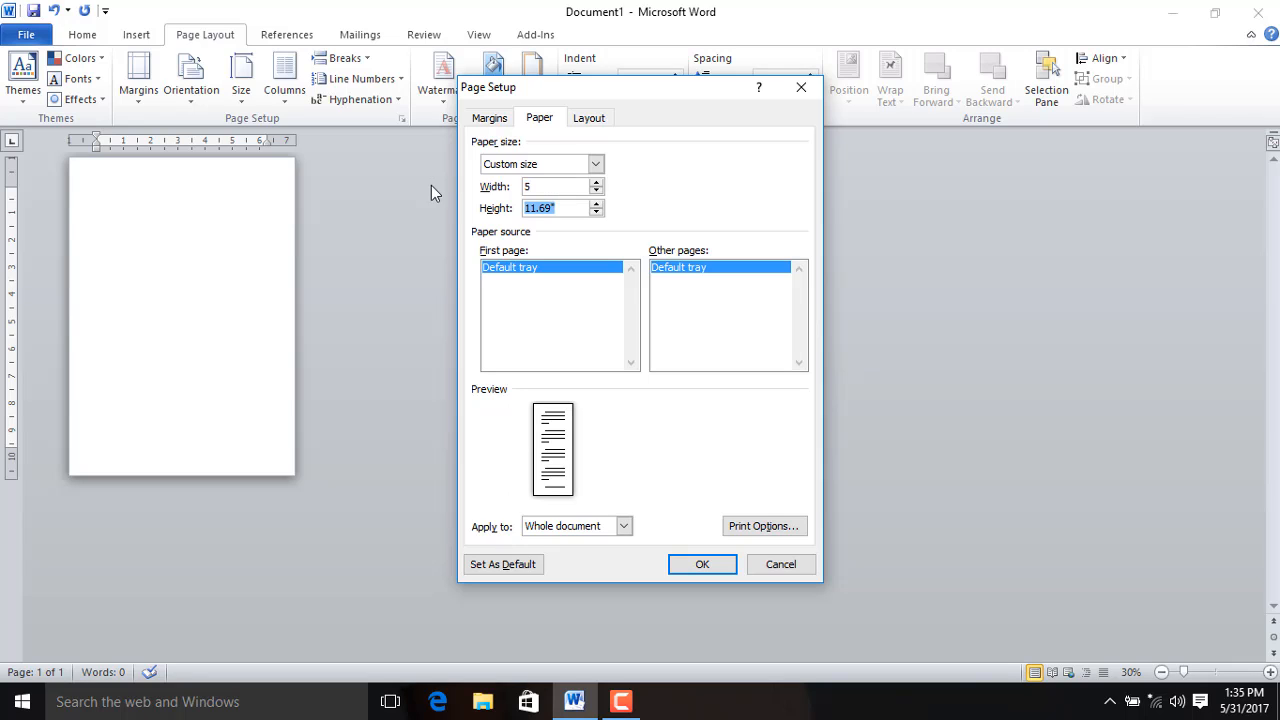
text(7)
click(718, 565)
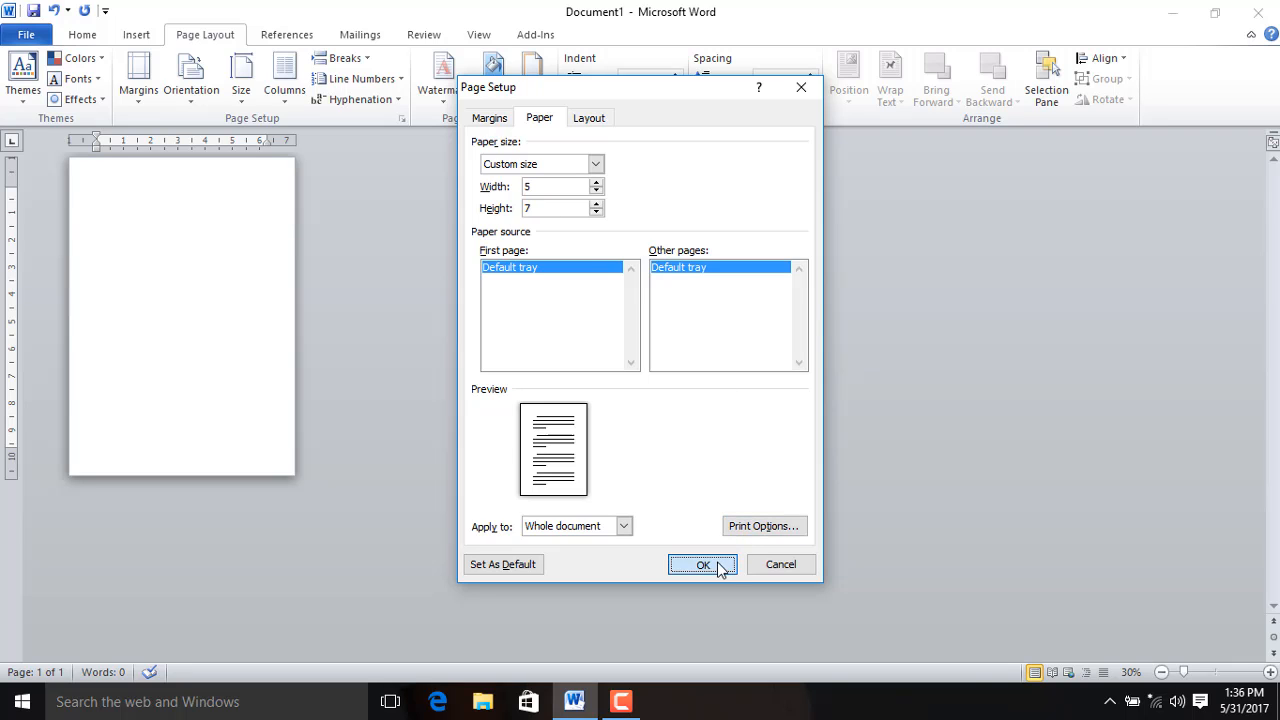
scroll(232, 299, up, 7)
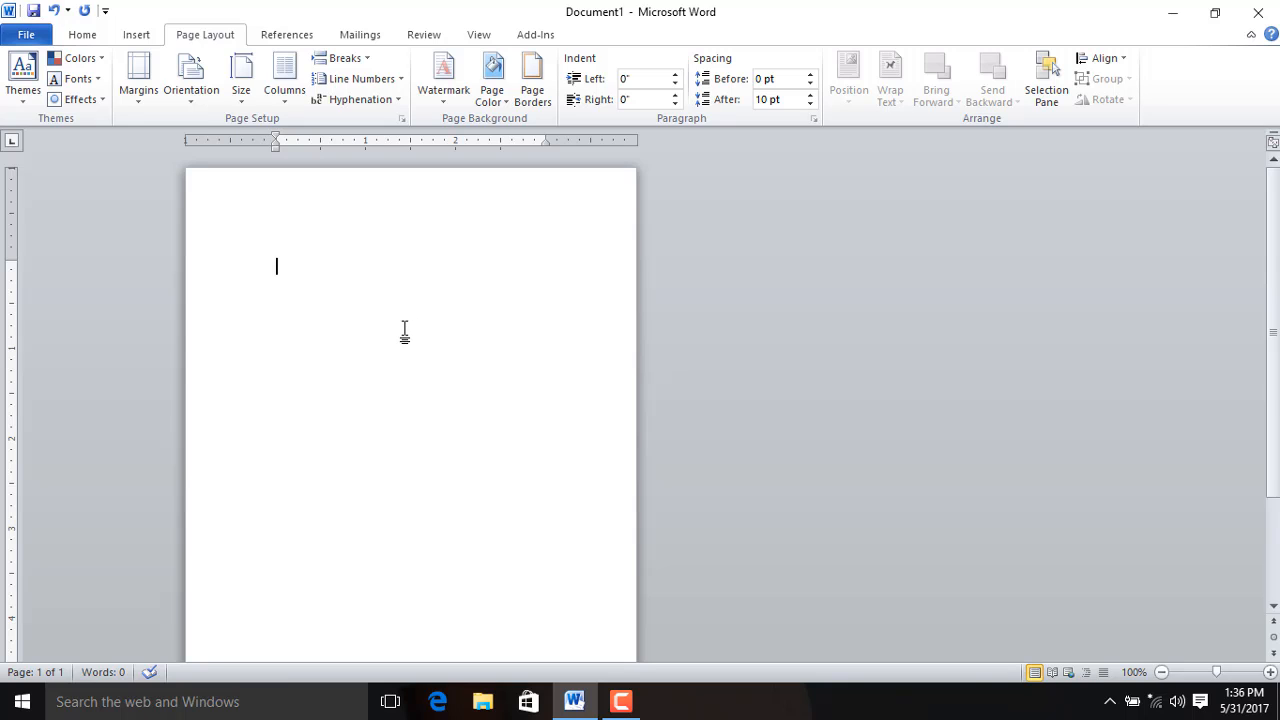
- Switch the page orientation to Landscape and back to Portrait
scroll(405, 333, down, 3)
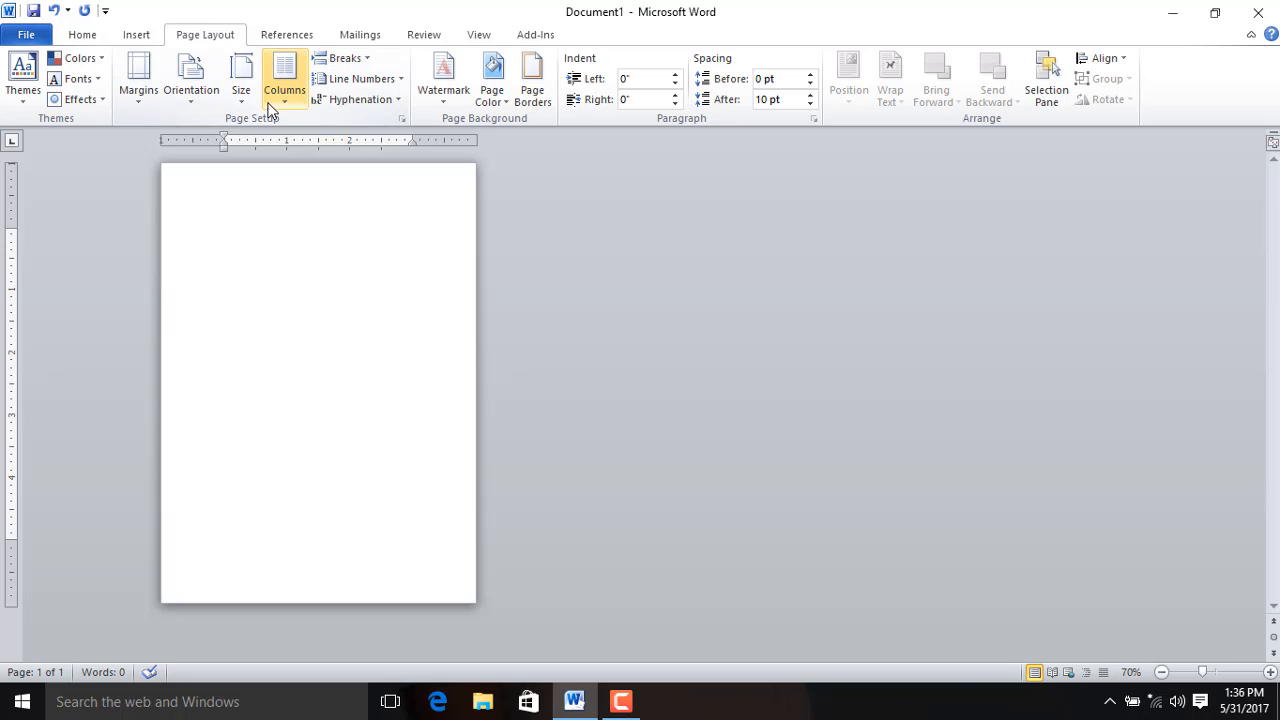
click(191, 98)
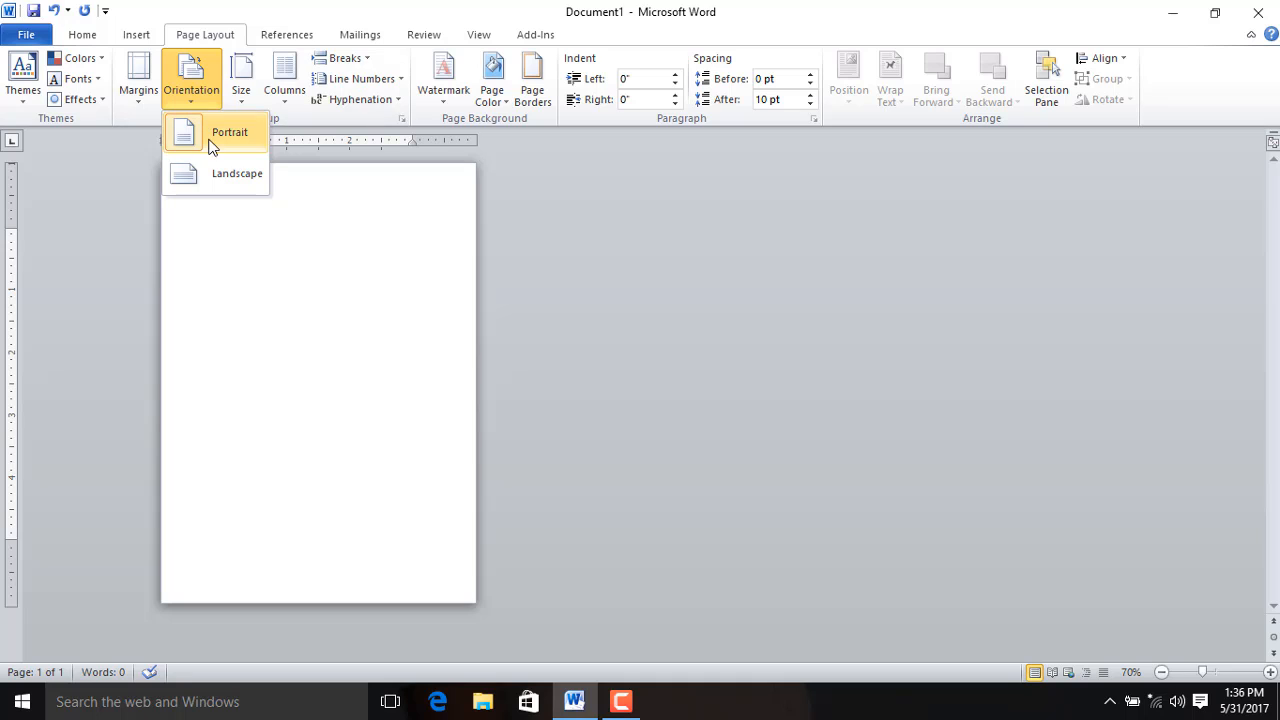
click(224, 174)
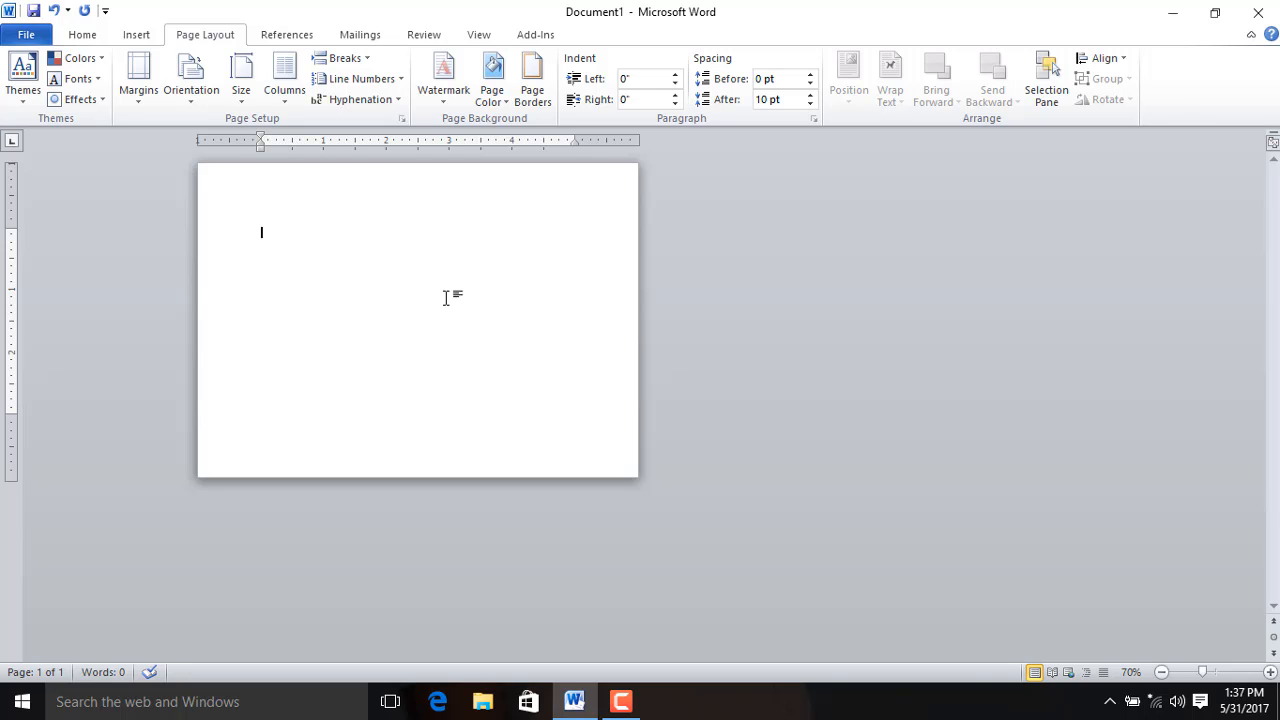
click(242, 91)
click(191, 88)
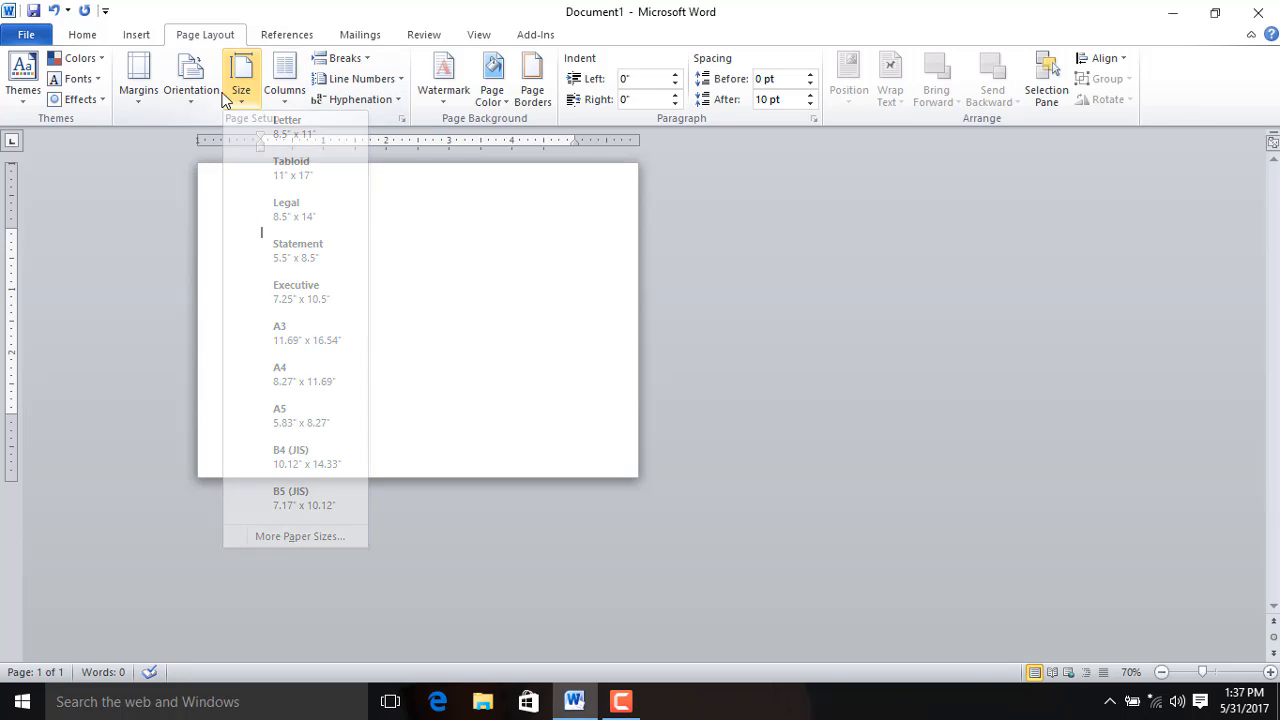
click(200, 126)
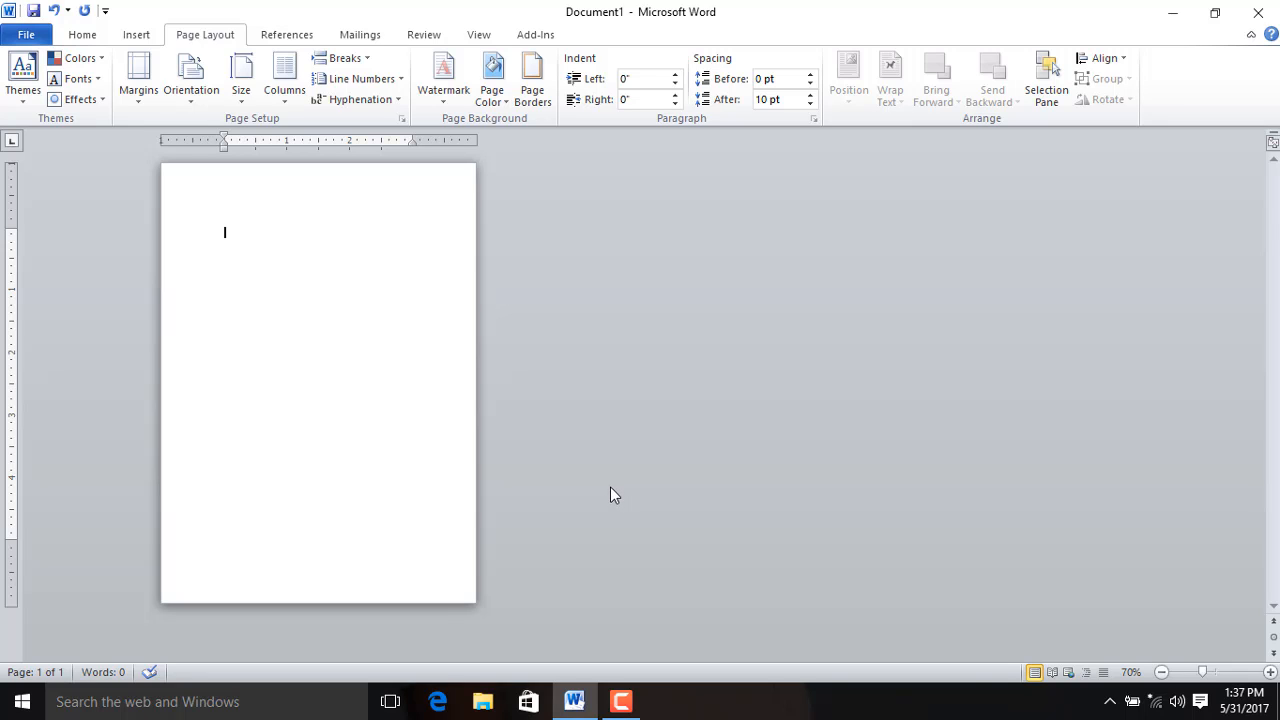
- Fill the blank document with sample paragraphs using =rand()
scroll(368, 471, up, 3)
scroll(368, 471, down, 3)
text(=rand())
key(Return)
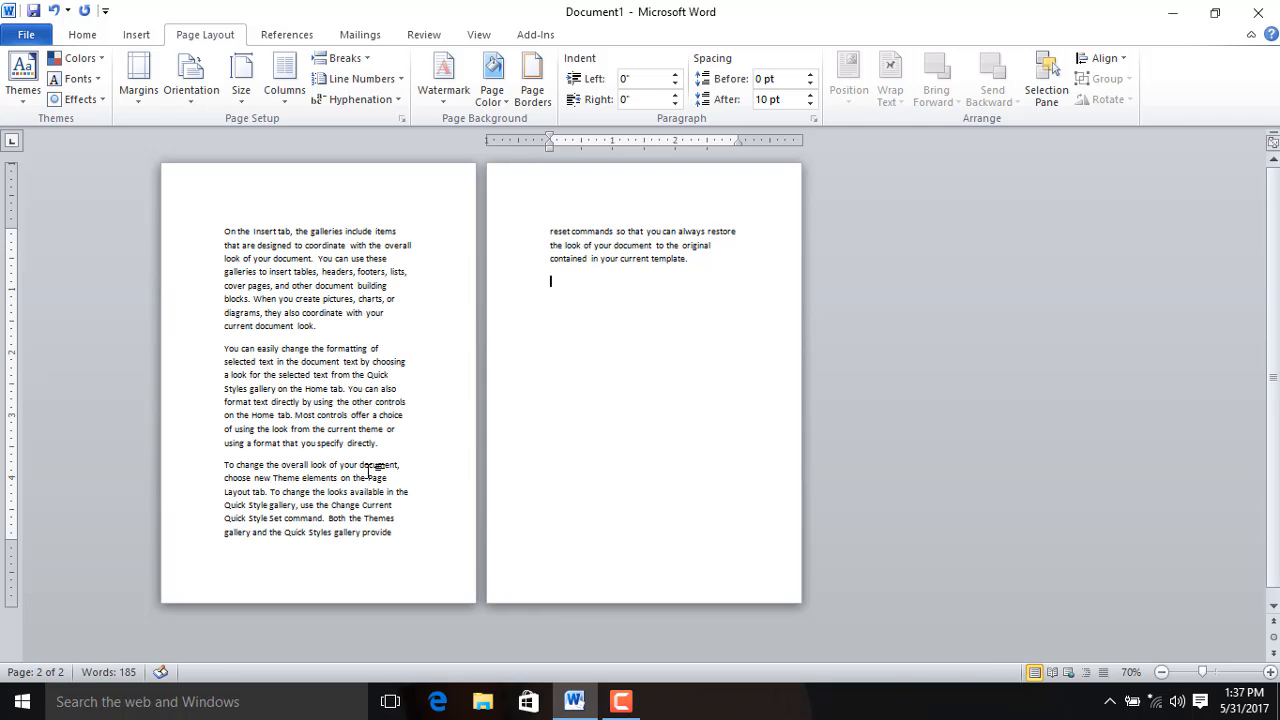
ctrl+scroll(376, 441, up, 2)
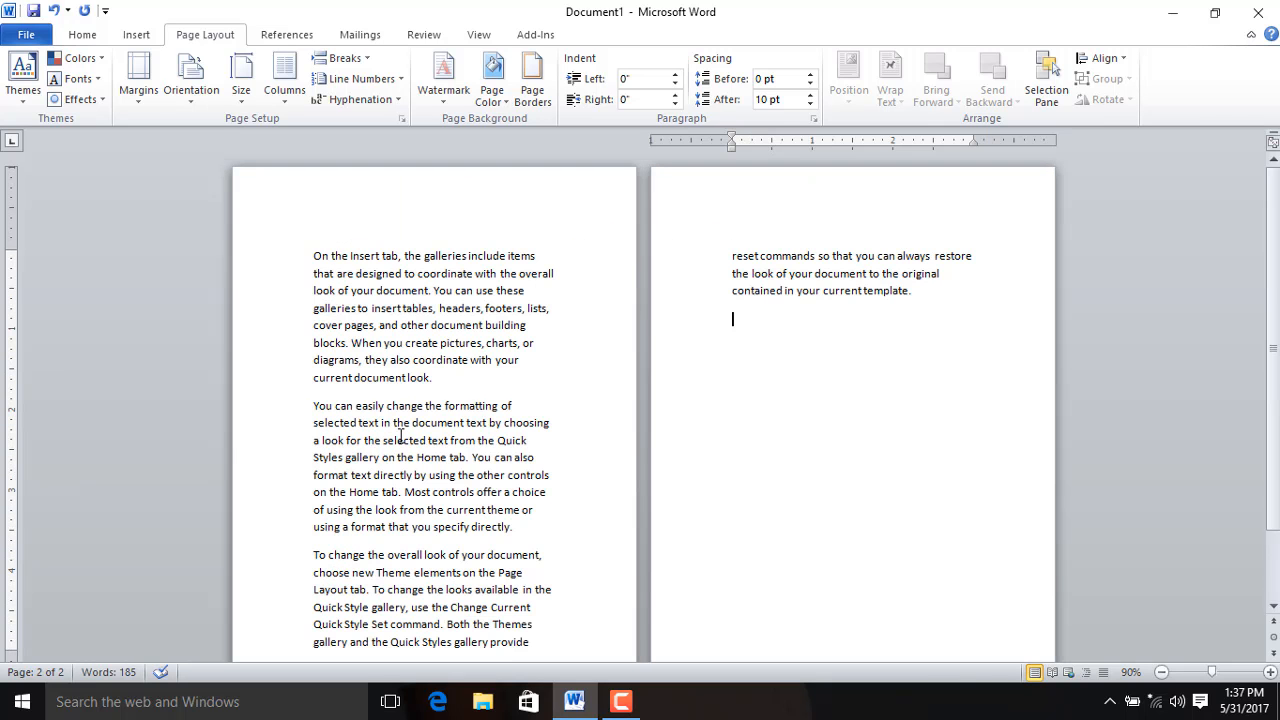
- Apply the Last Custom Setting margins to the document, followed by the Normal margin preset
click(241, 80)
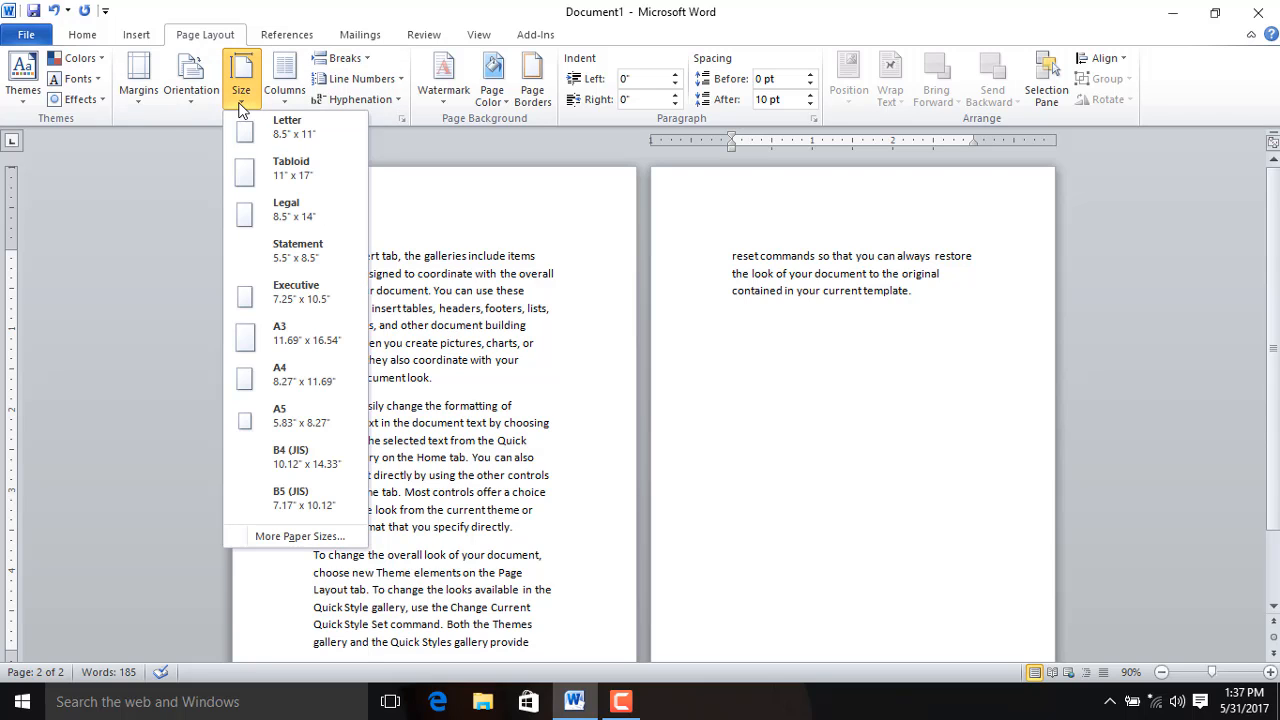
click(140, 100)
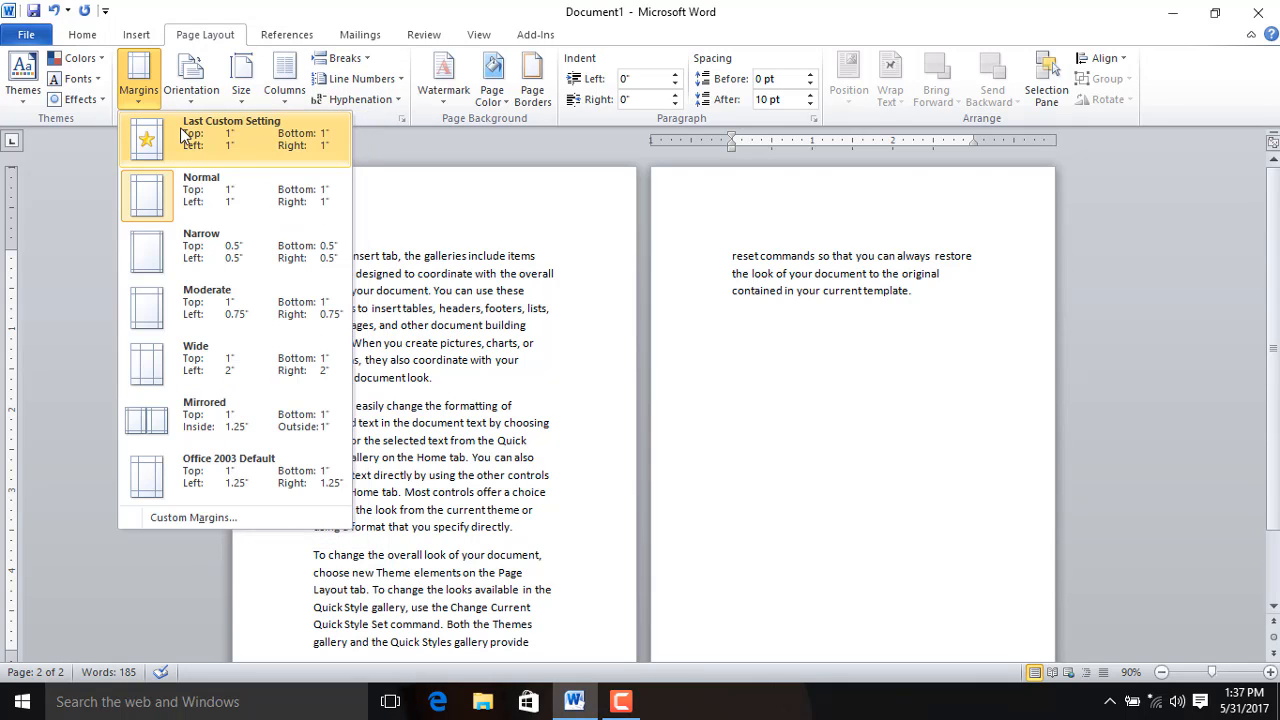
click(180, 134)
click(142, 102)
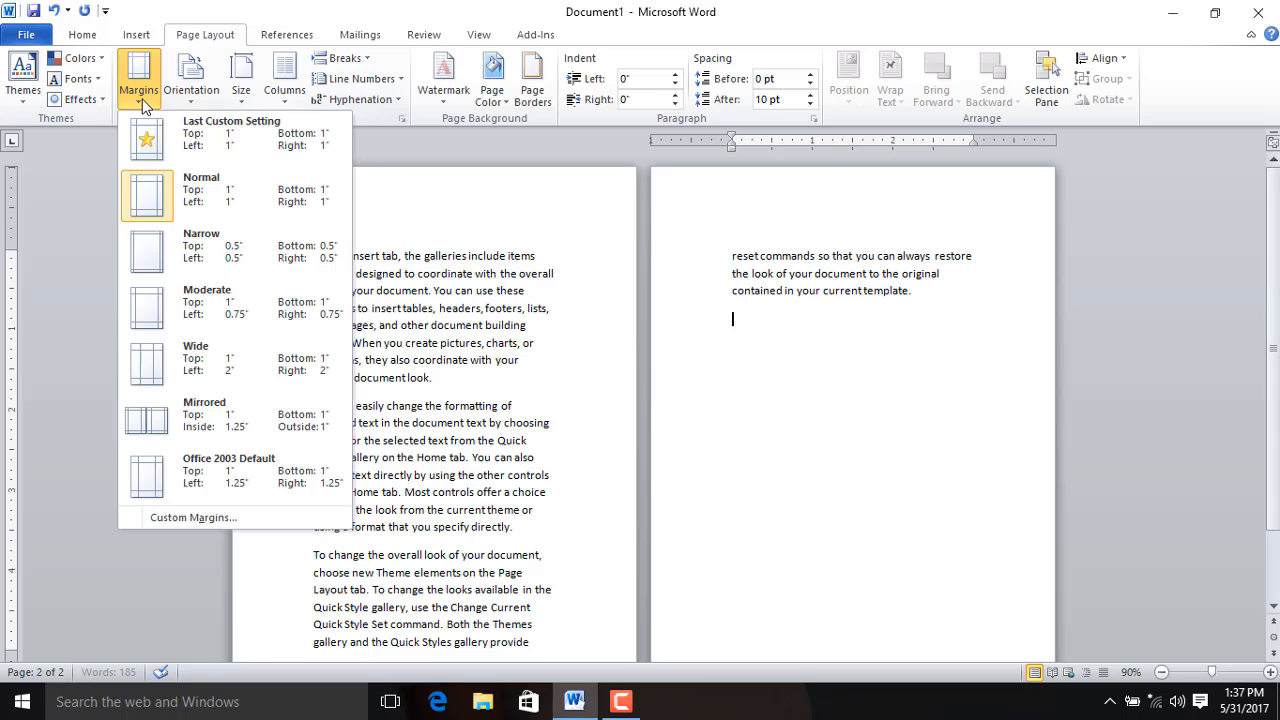
click(178, 194)
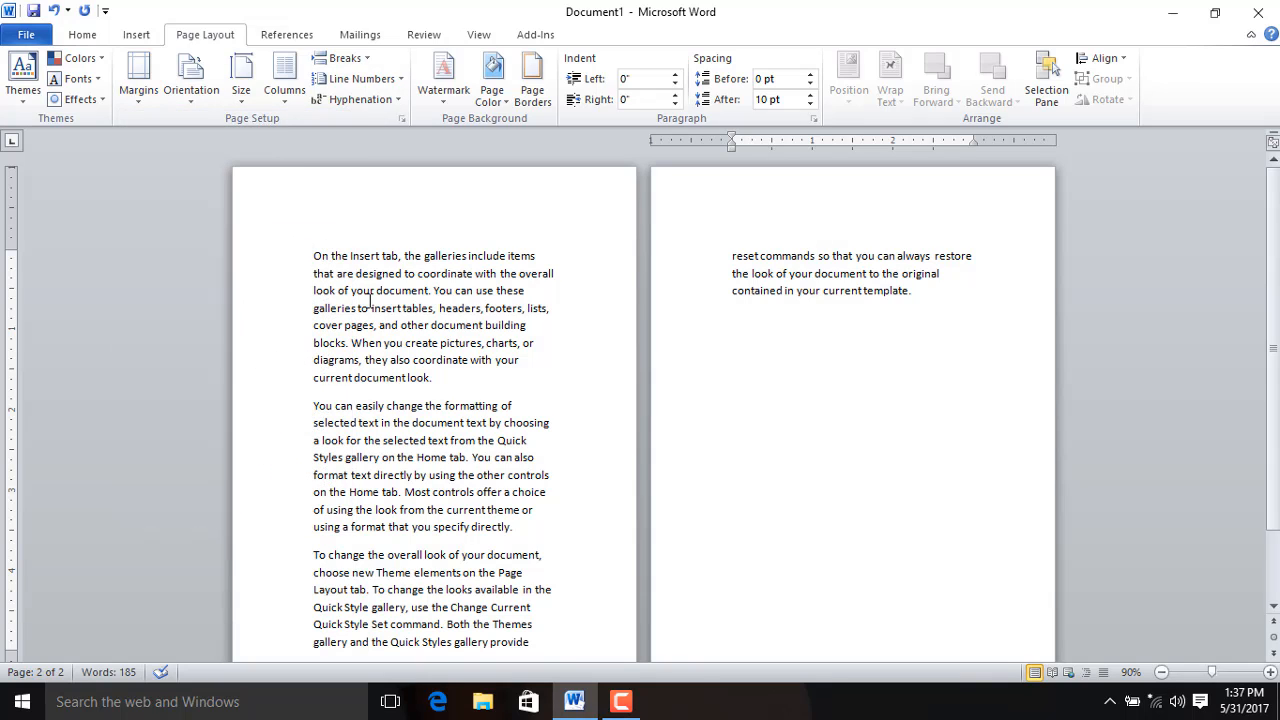
- Select all the sample text and apply the Narrow margin preset, with 0.5" on every side
key(ctrl+a)
scroll(450, 378, up, 8)
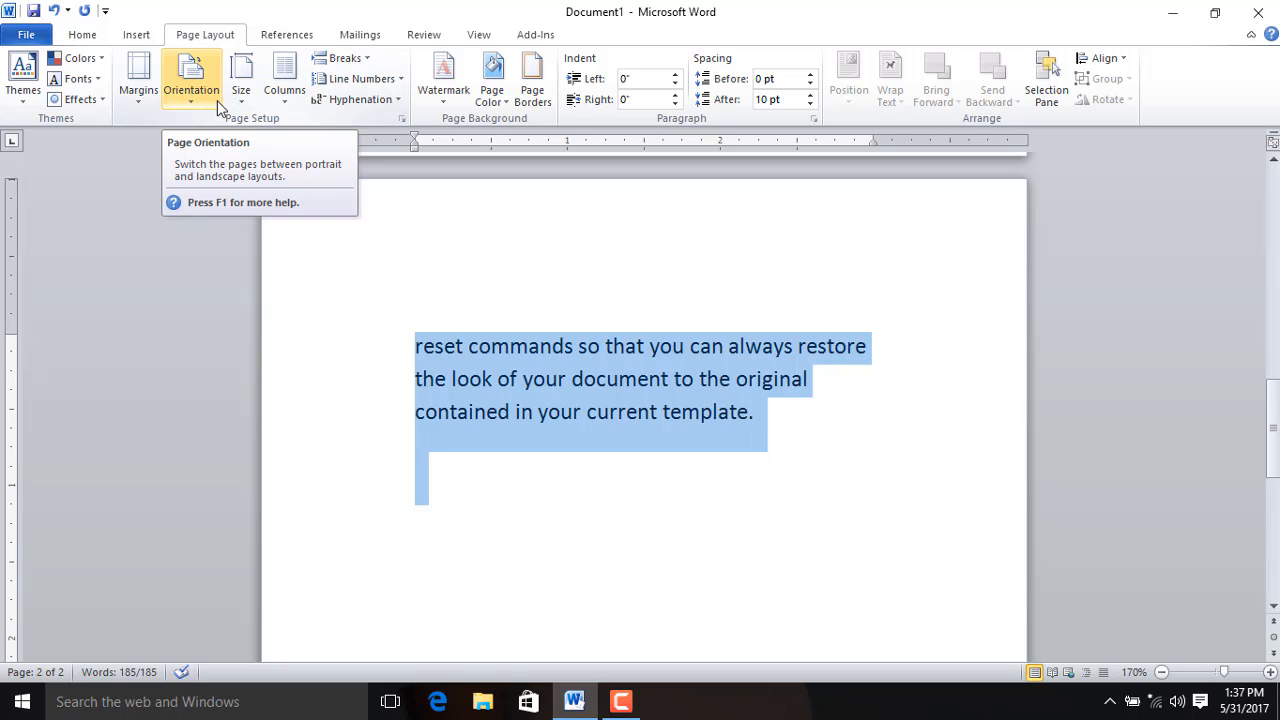
click(136, 104)
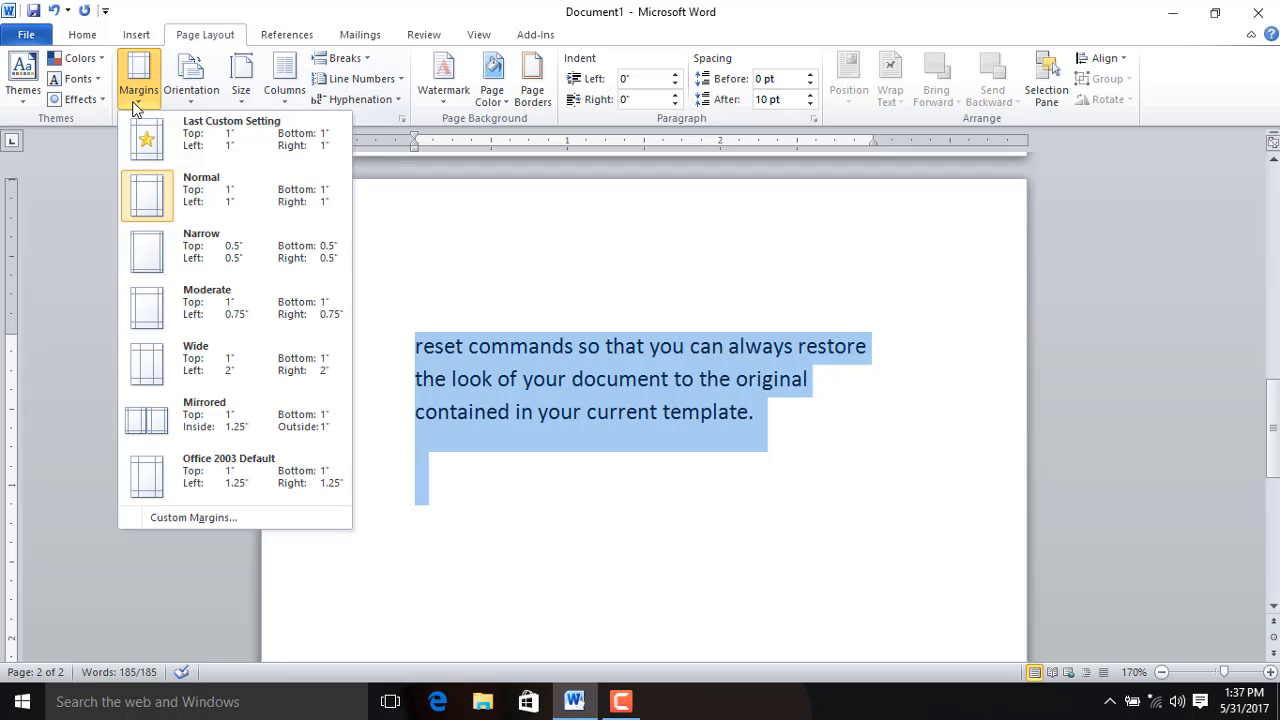
click(186, 251)
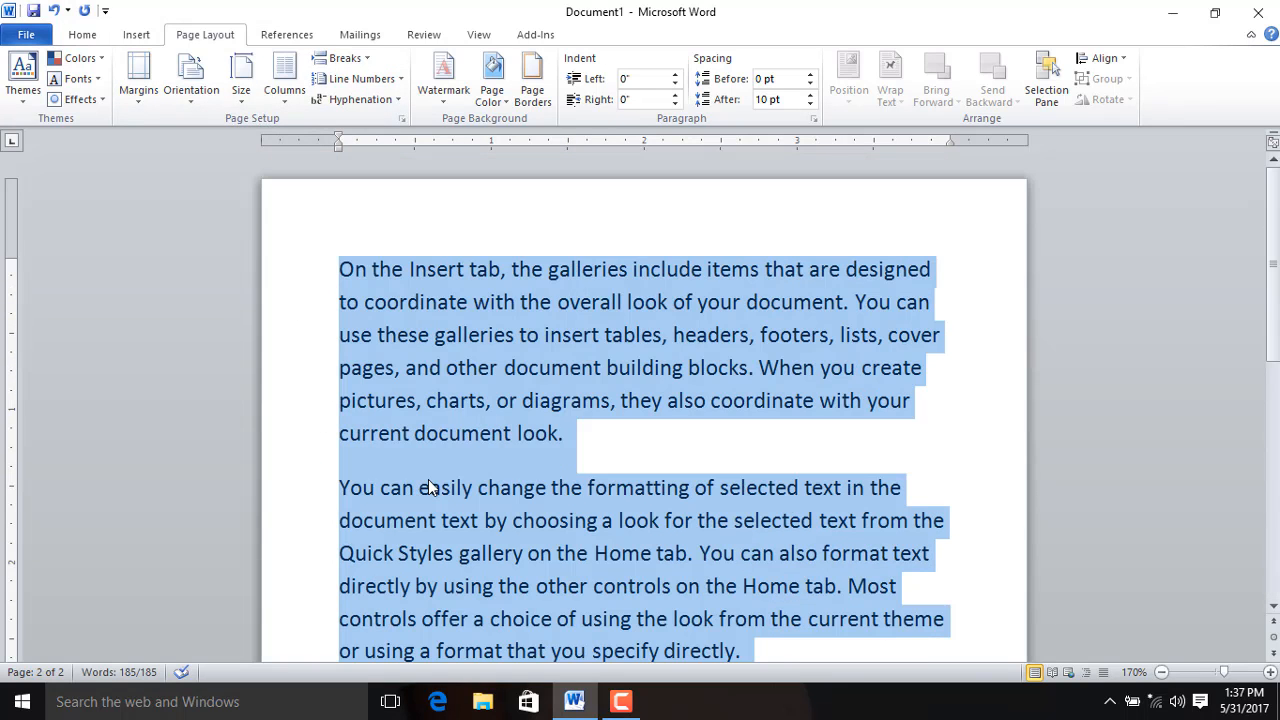
click(576, 461)
ctrl+scroll(675, 485, up, 3)
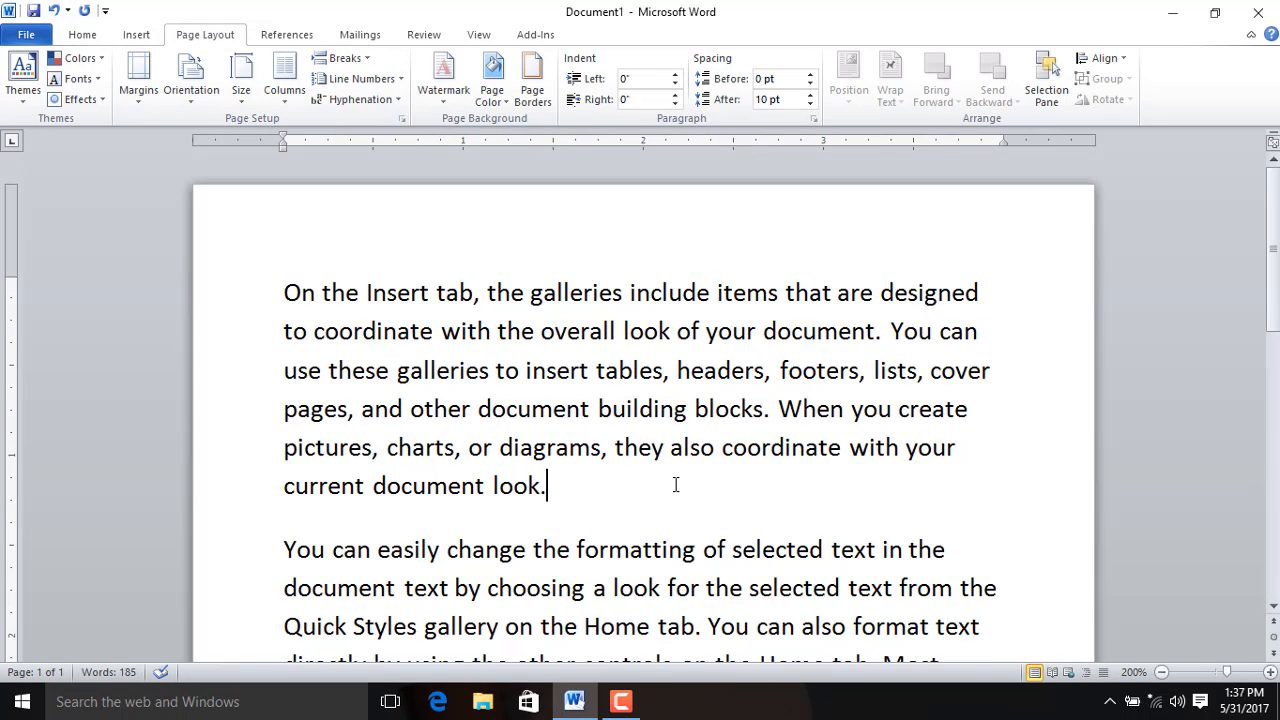
ctrl+scroll(675, 485, down, 1)
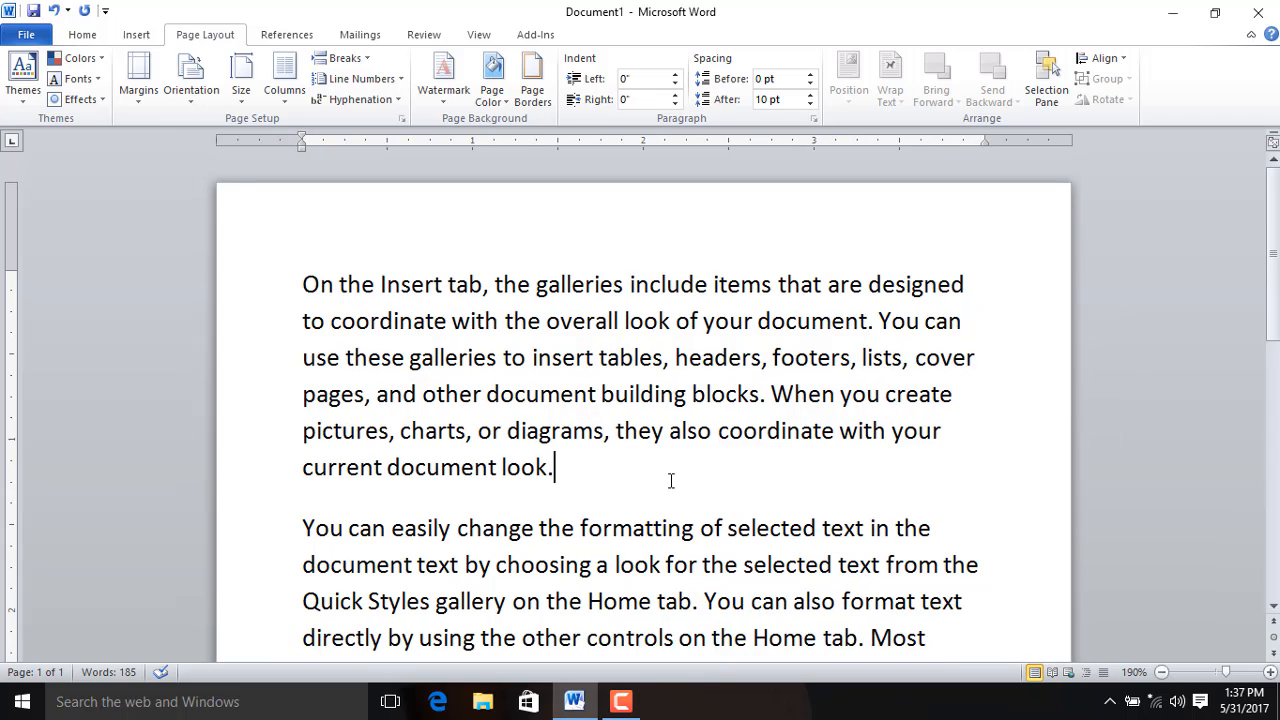
scroll(666, 469, down, 7)
scroll(666, 469, up, 7)
- Open the information page of the current document
click(82, 35)
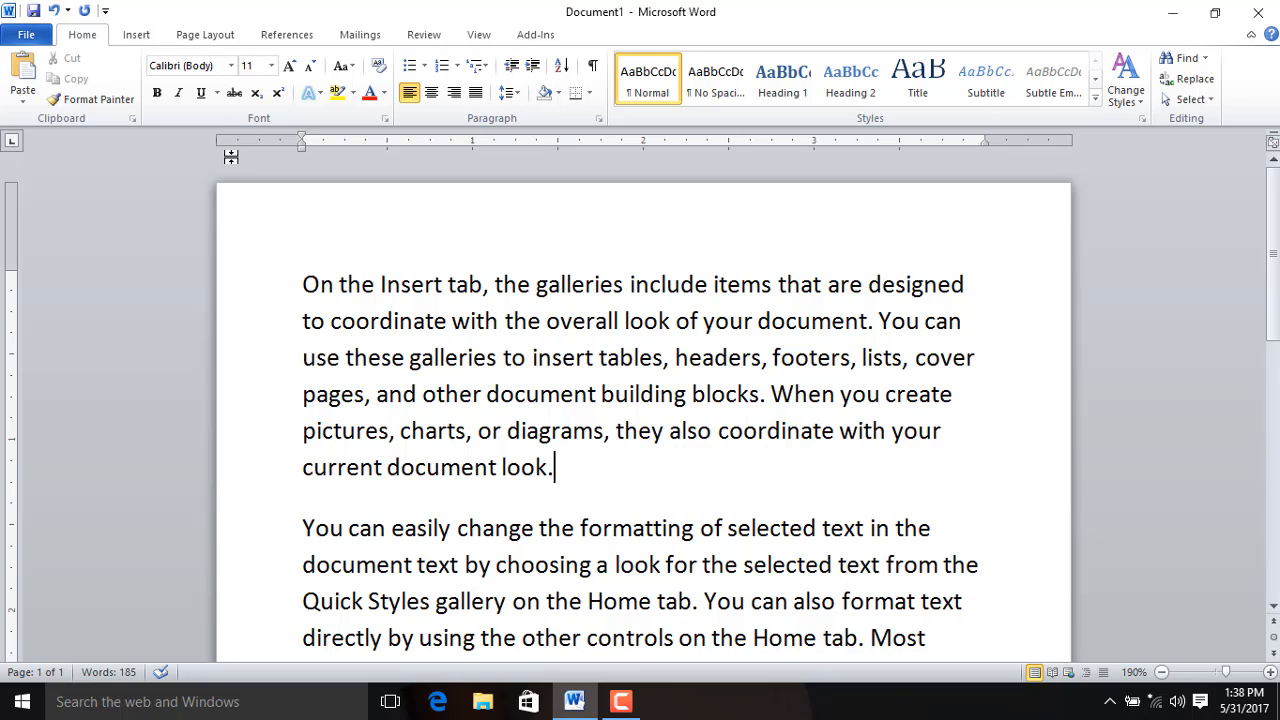
click(254, 70)
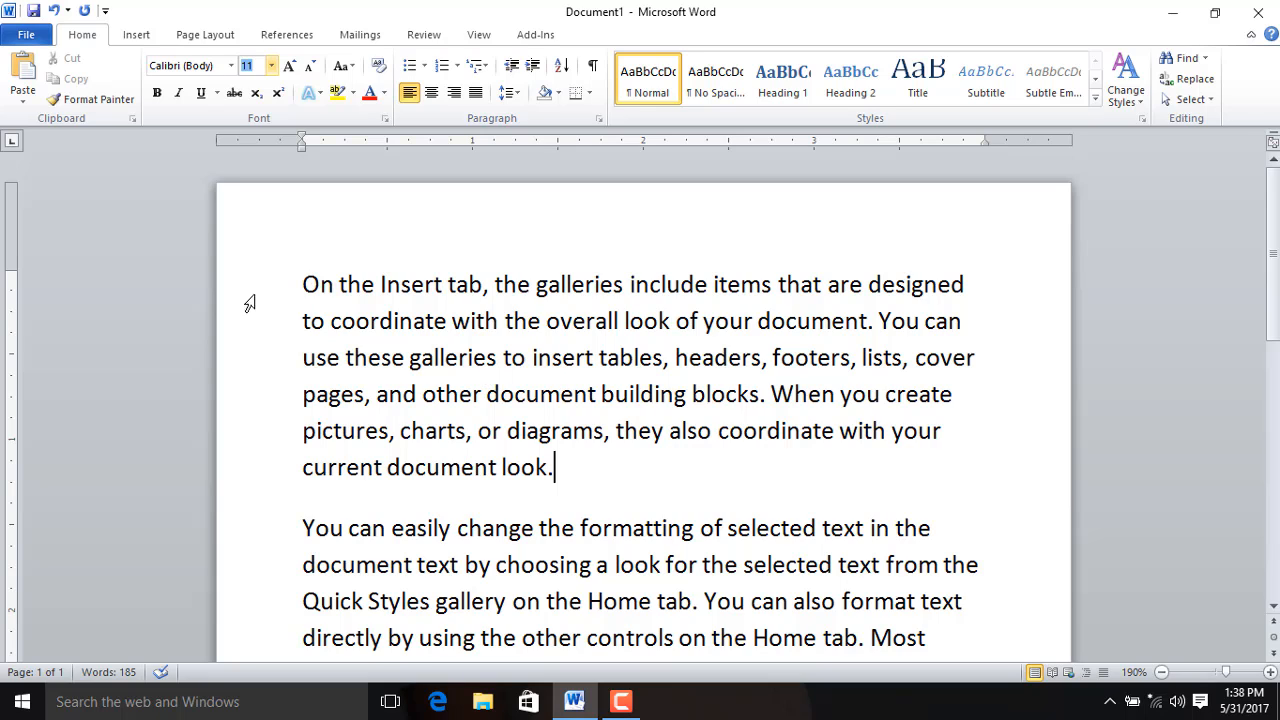
click(26, 34)
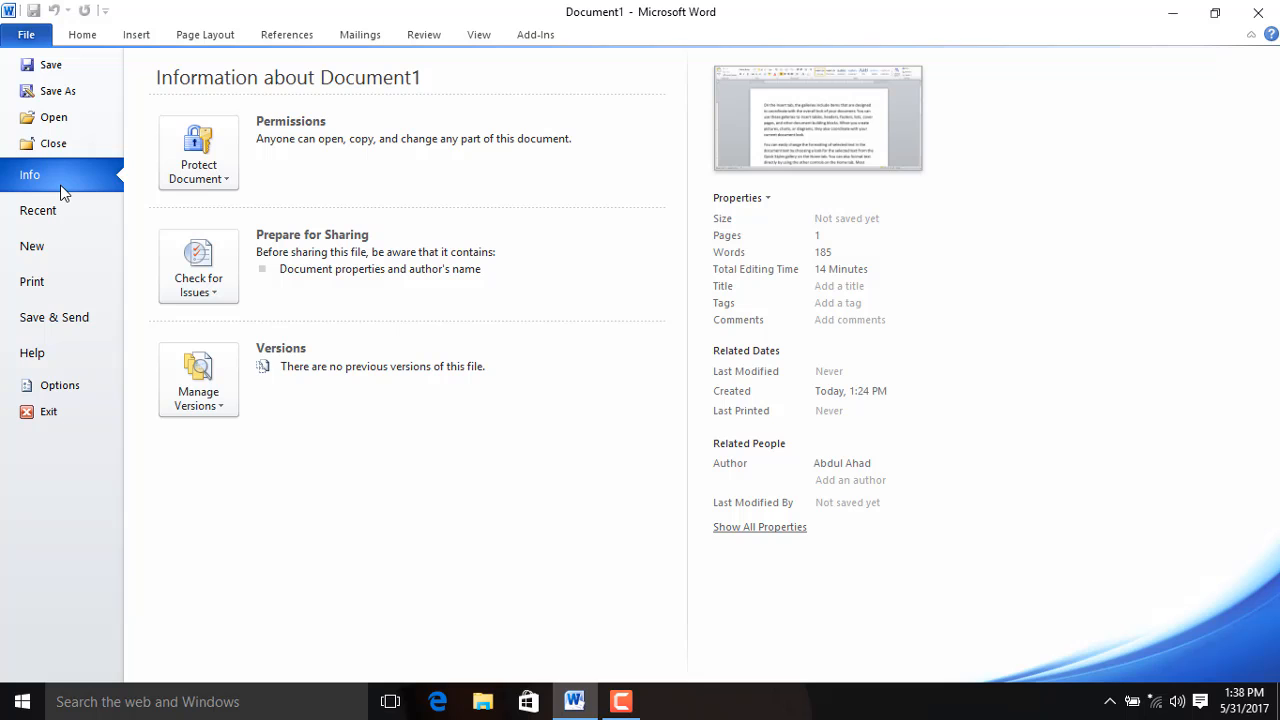
- Check the print preview of the sample text on its custom-size page and return to the document
key(Escape)
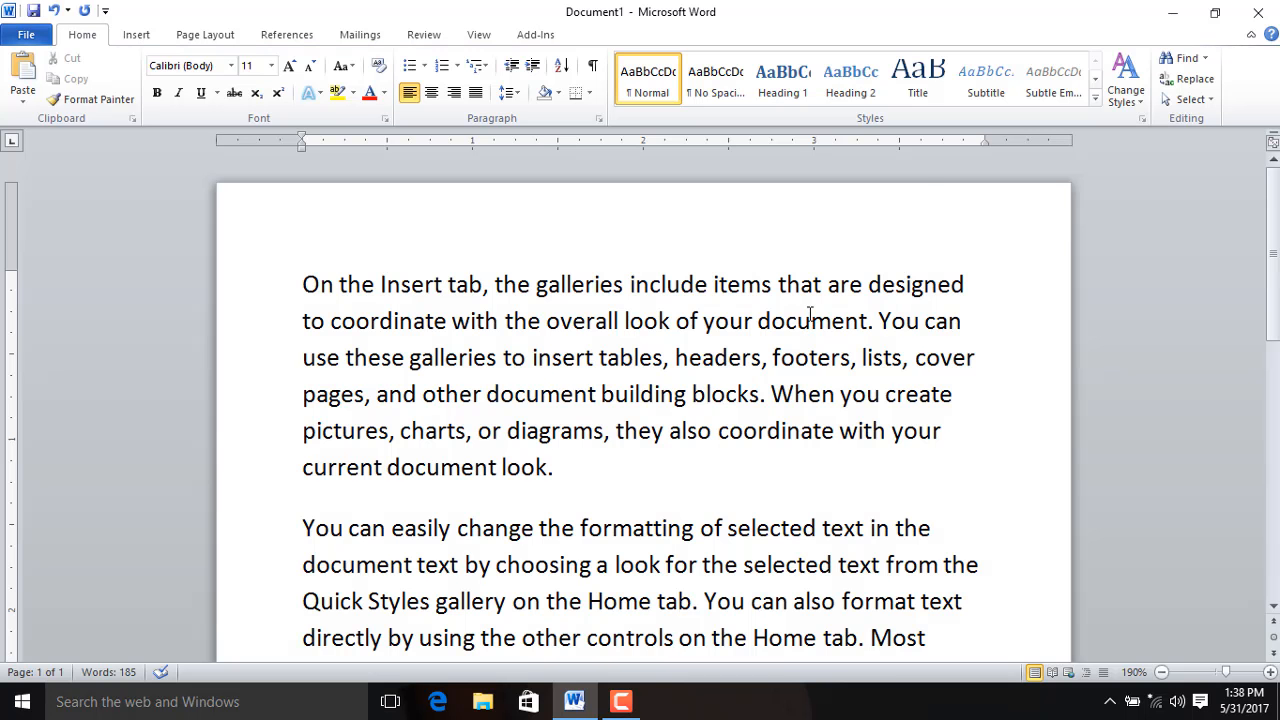
key(ctrl+p)
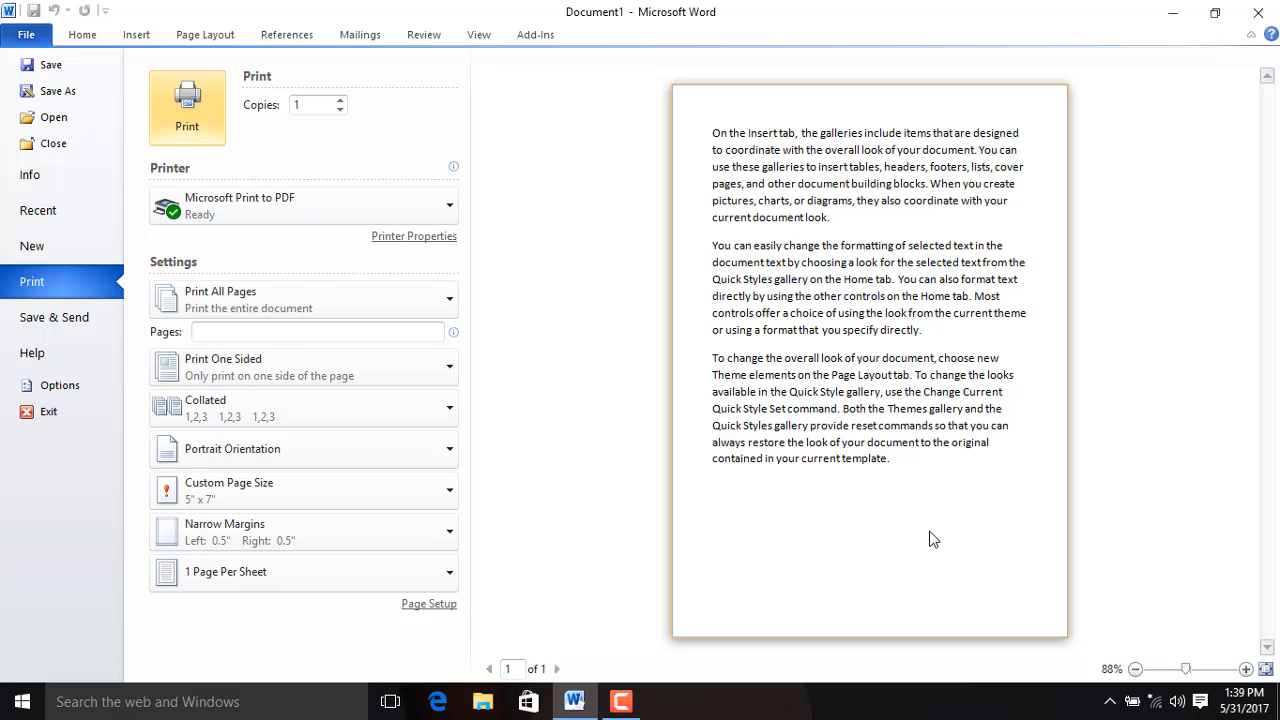
key(Escape)
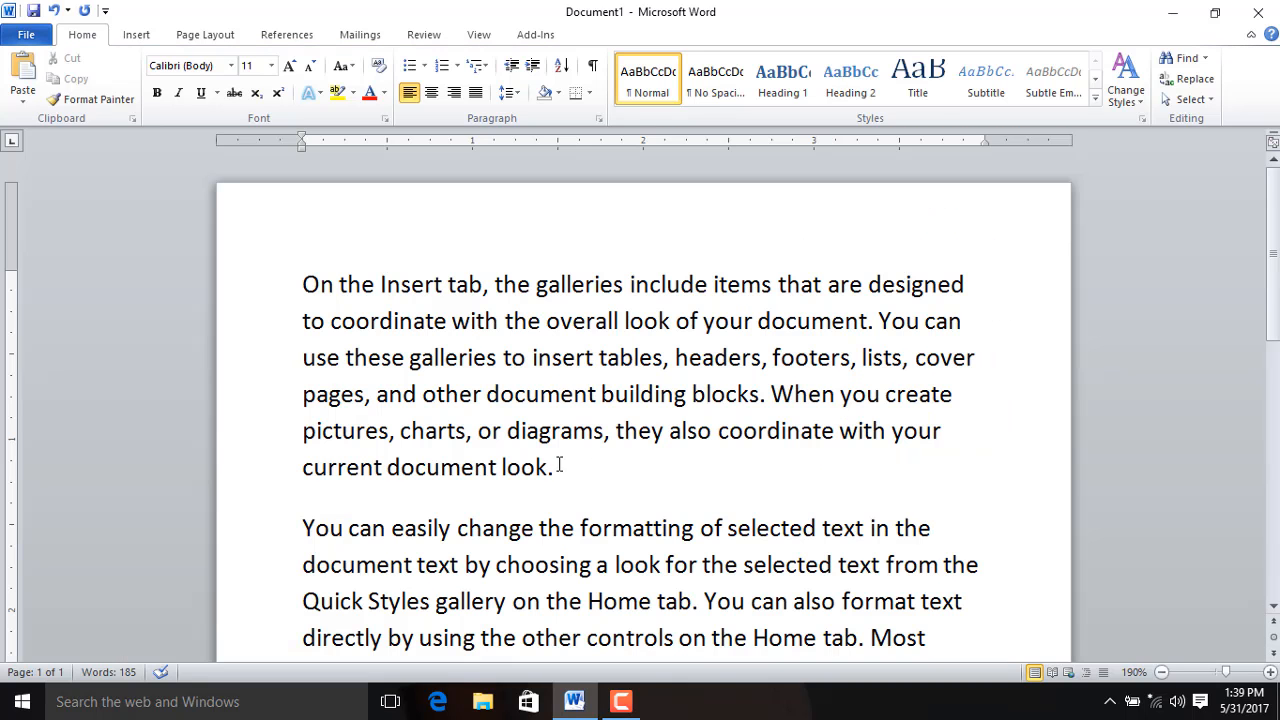
text(o)
click(713, 432)
key(ctrl+p)
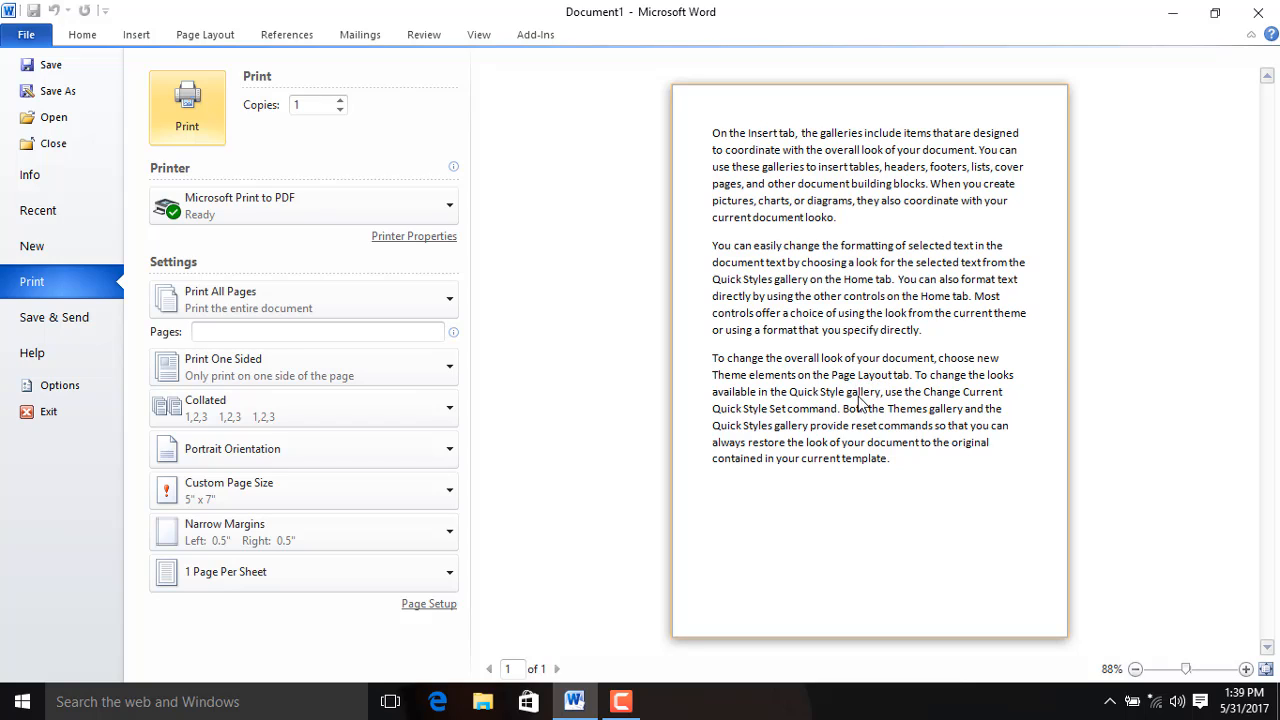
key(Escape)
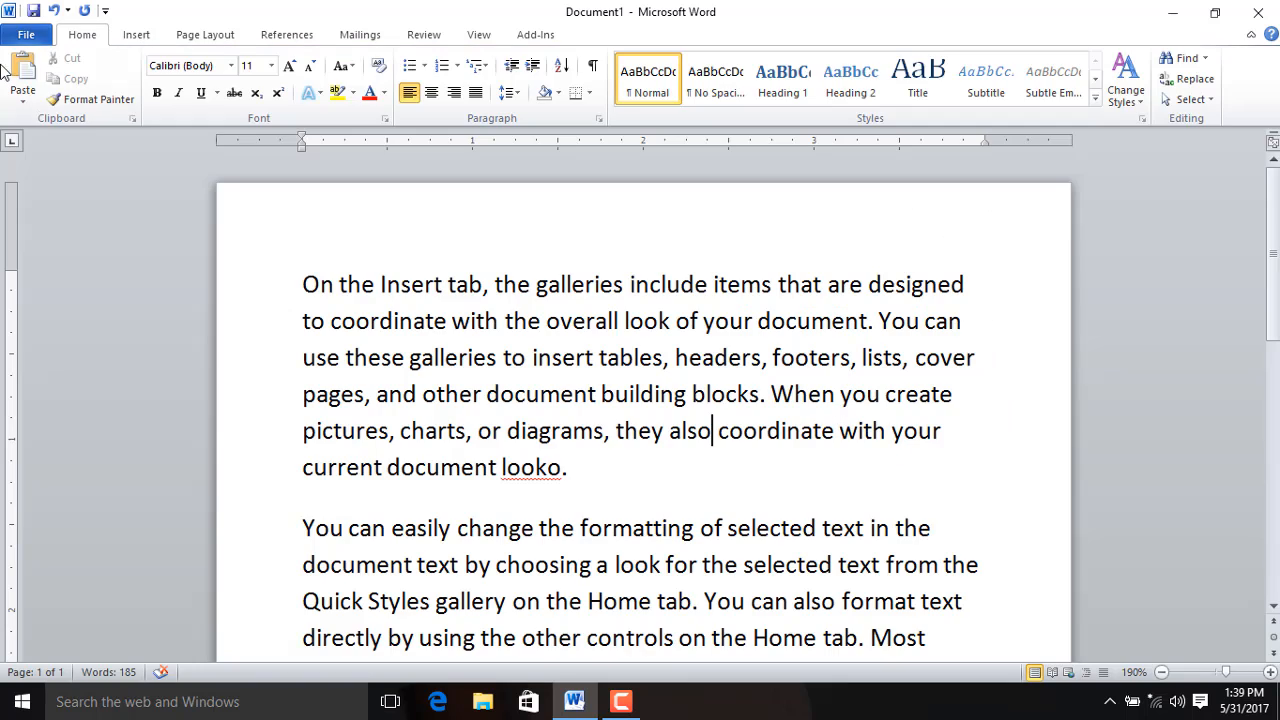
- Open the print settings for the document and choose Microsoft XPS Document Writer as the printer
click(24, 38)
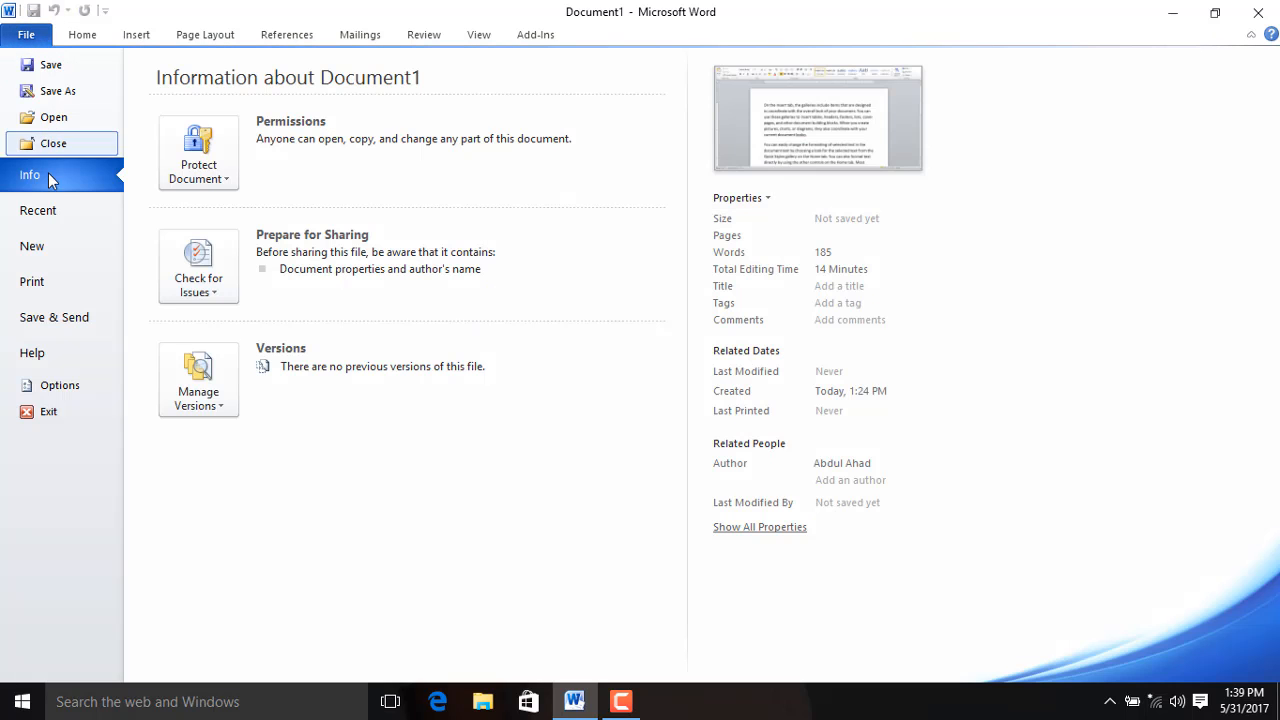
click(49, 281)
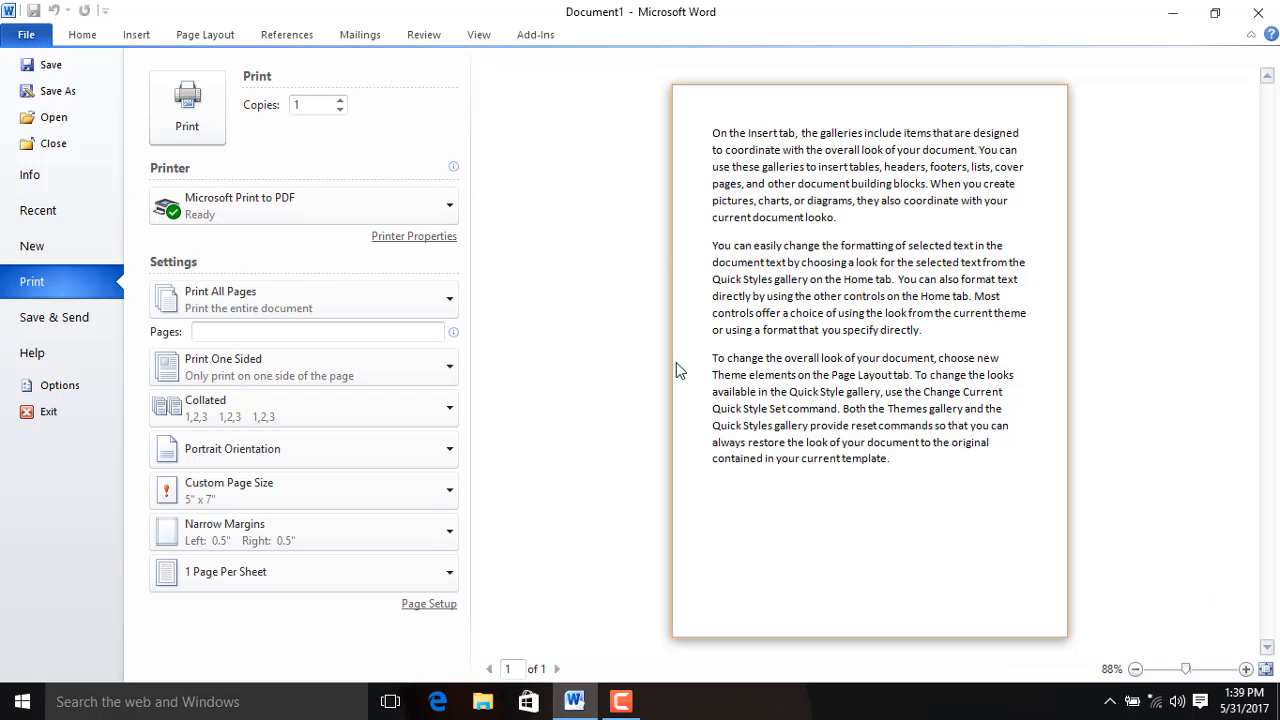
click(196, 108)
click(423, 214)
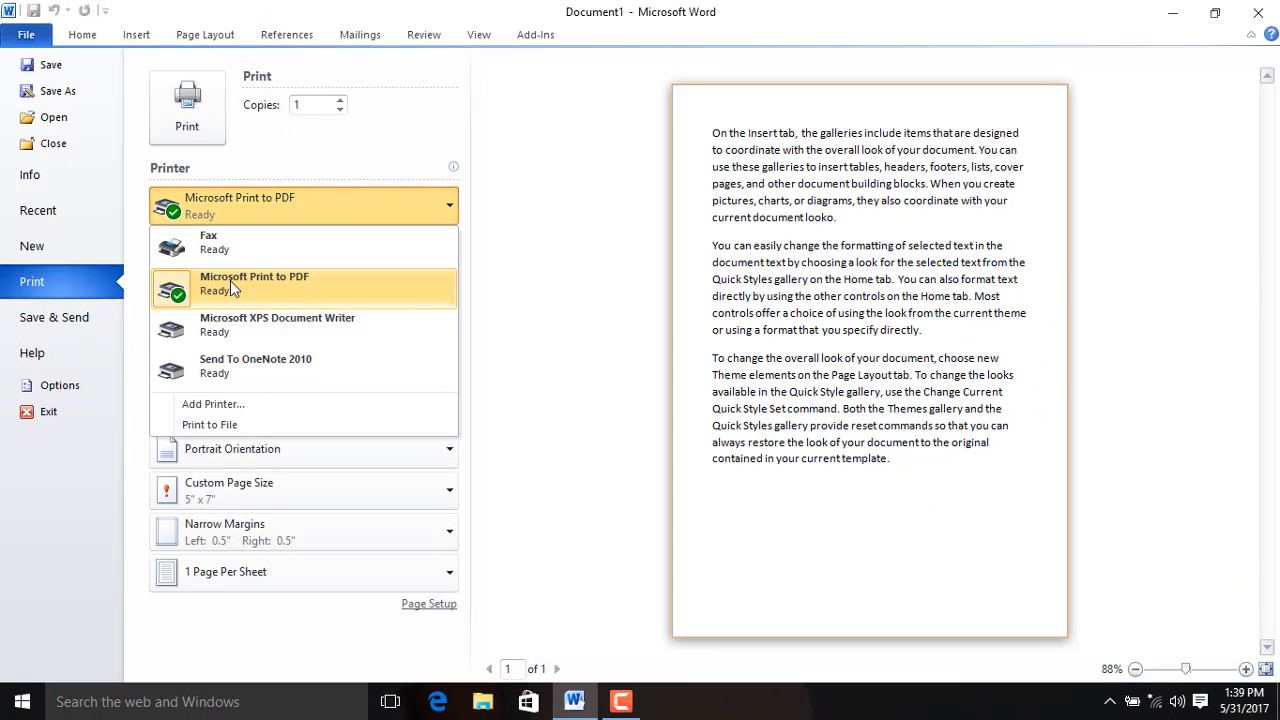
click(241, 335)
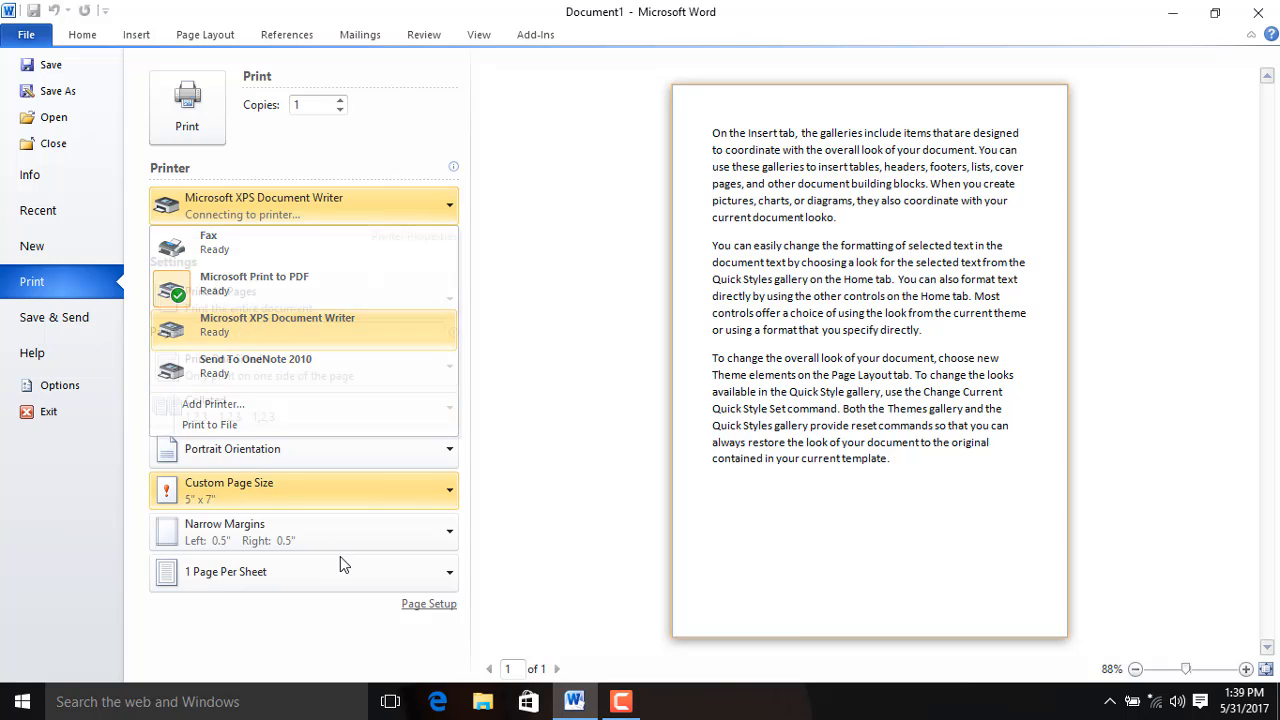
- Raise the number of copies past 3 in the print settings and return to the document without printing
click(340, 102)
click(340, 102)
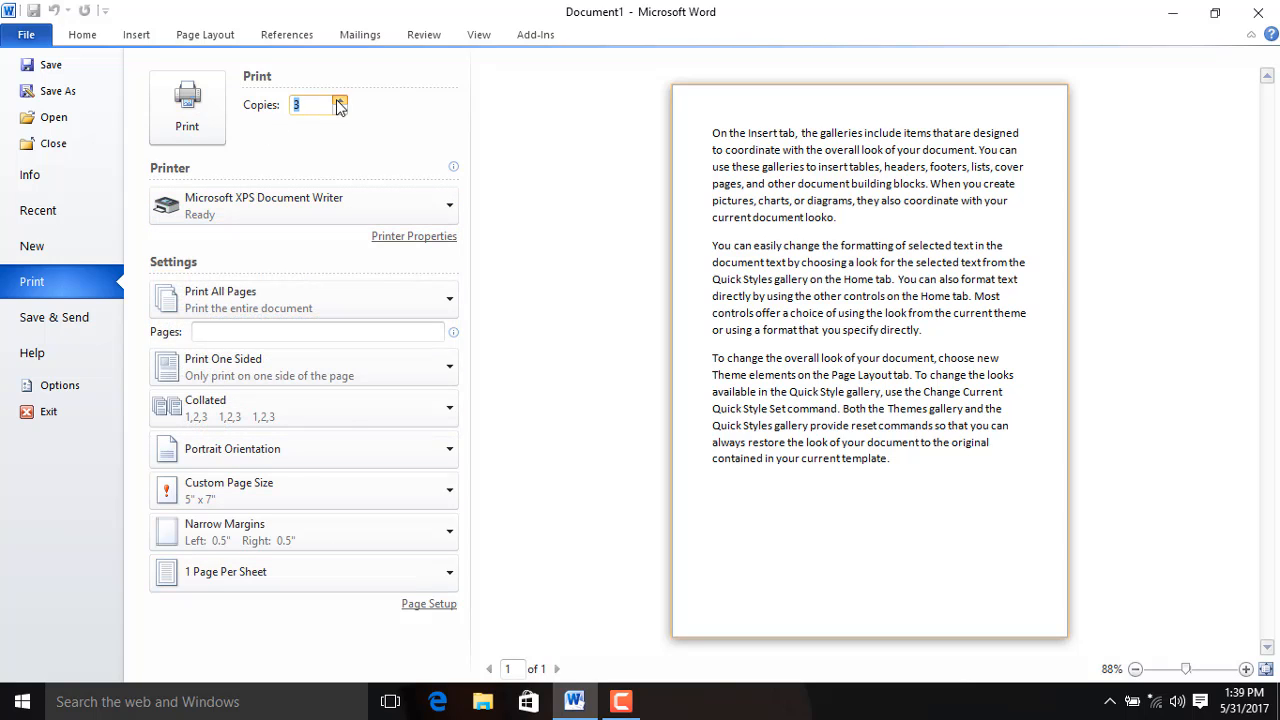
click(340, 102)
click(340, 102)
click(340, 102)
key(Escape)
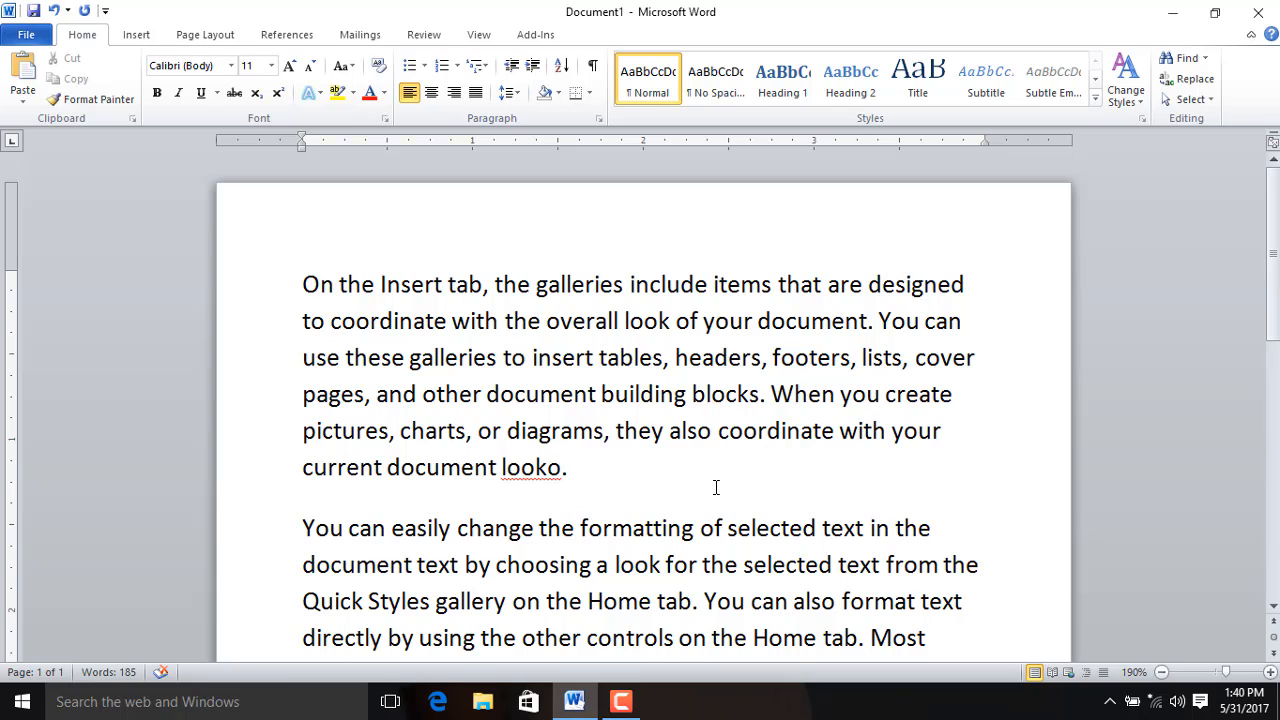
- Delete all the sample text from the document
key(ctrl+a)
key(Delete)
scroll(604, 478, up, 4)
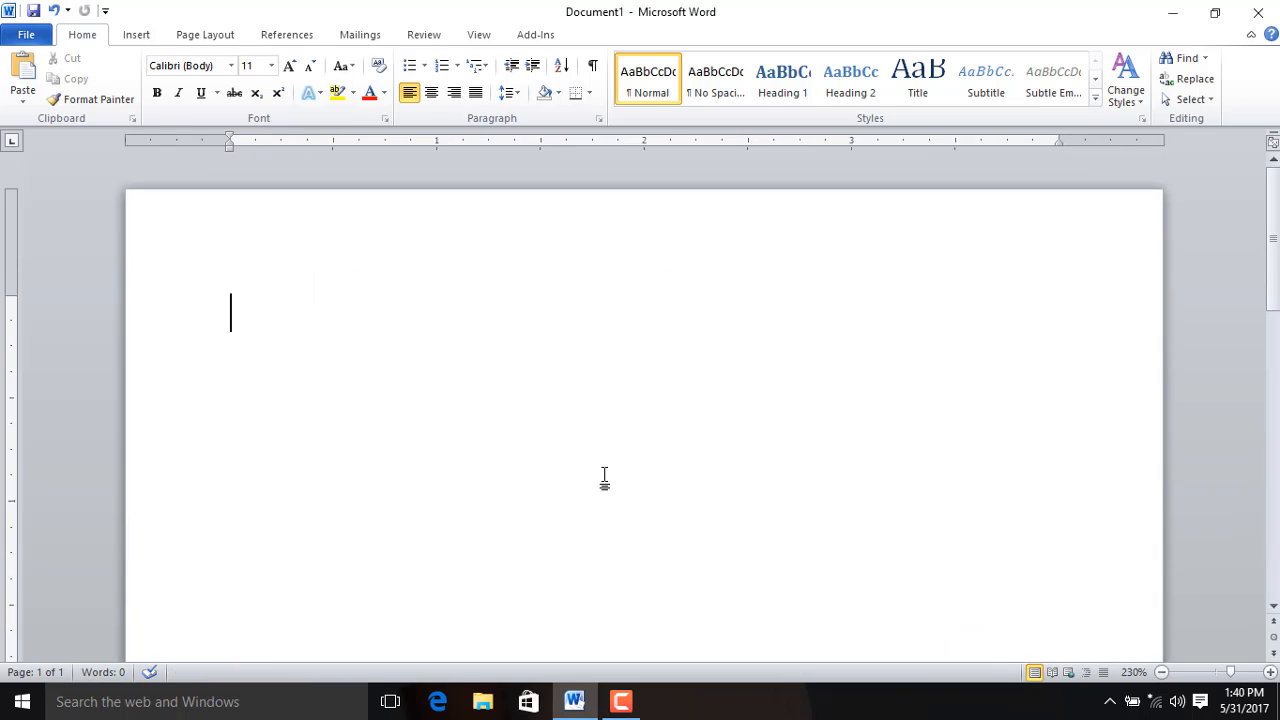
scroll(604, 478, up, 2)
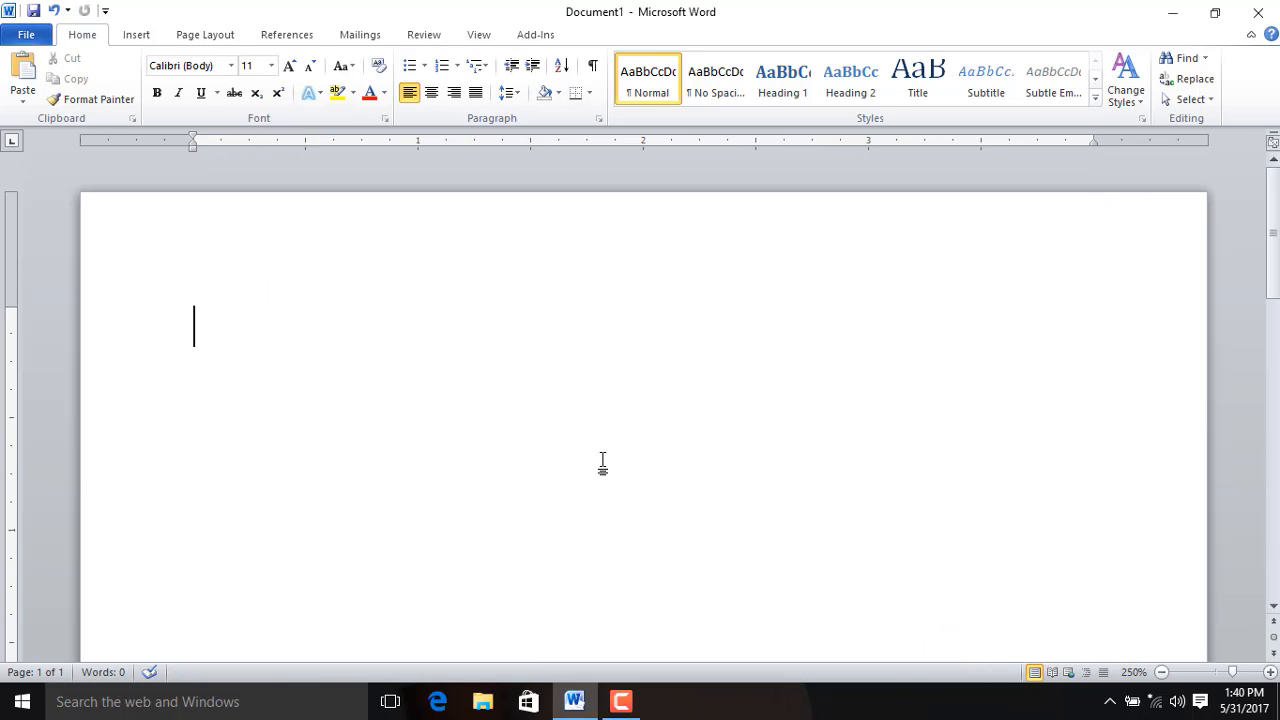